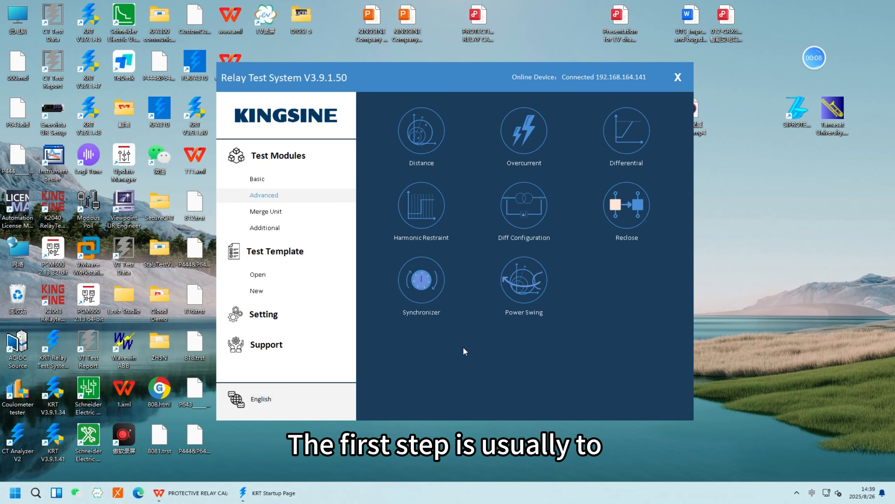
- Open the first test template in the SCHNEIDER MiCOM P642 P643 P645 folder of the template library
left_click(279, 277)
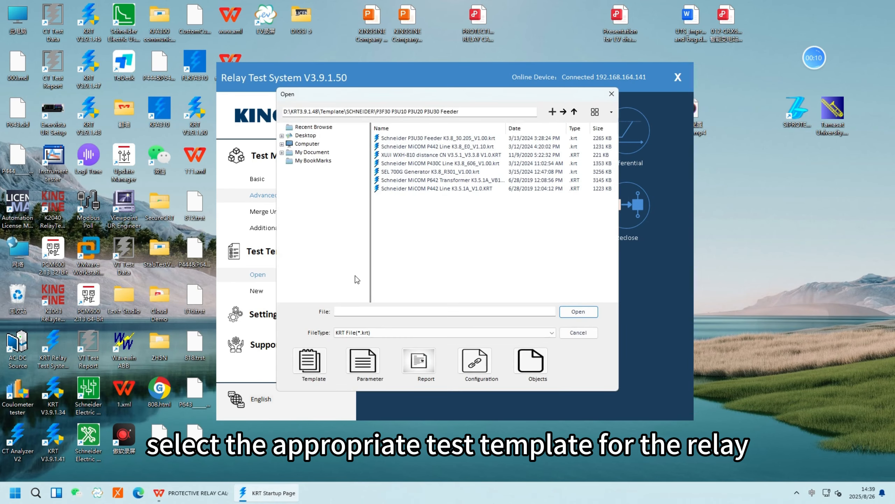
left_click(320, 363)
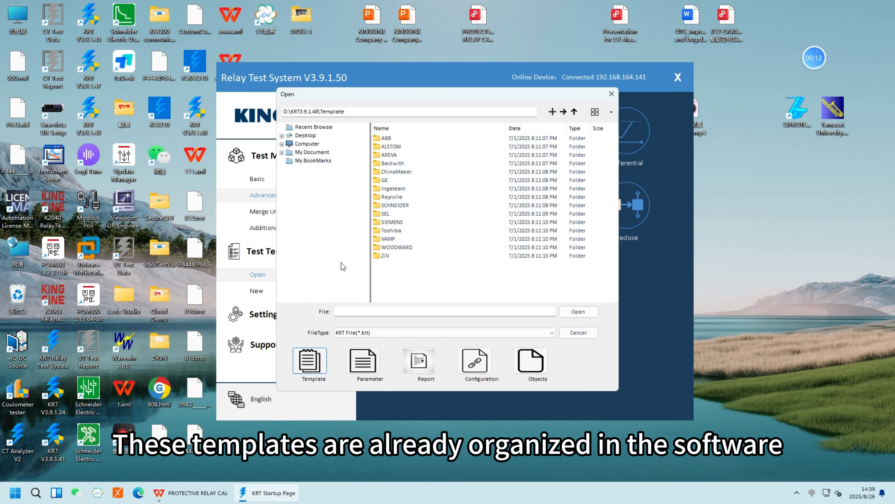
double_click(407, 206)
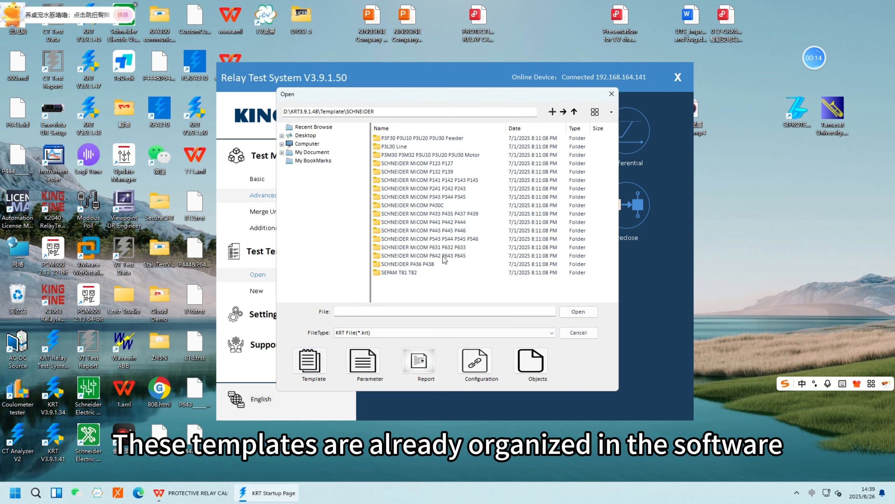
double_click(443, 256)
double_click(443, 138)
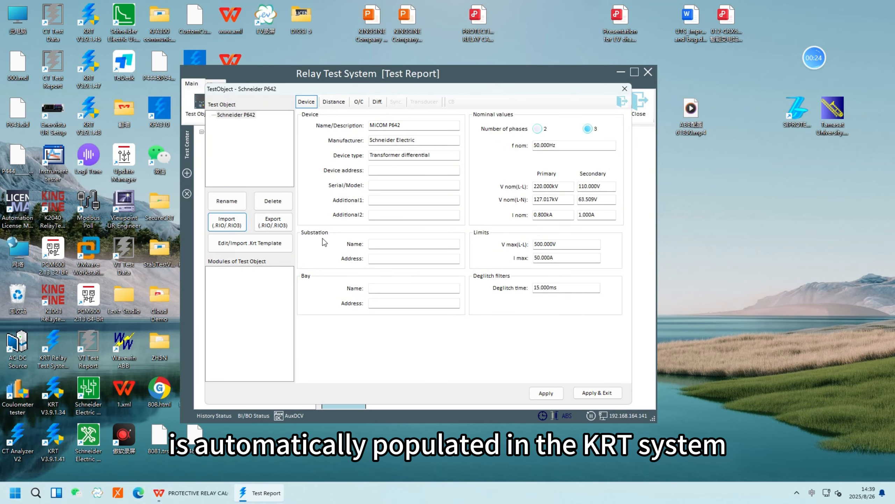
- Open the P642 test object in the template editor, check the file import options, and exit the editor
left_click(255, 245)
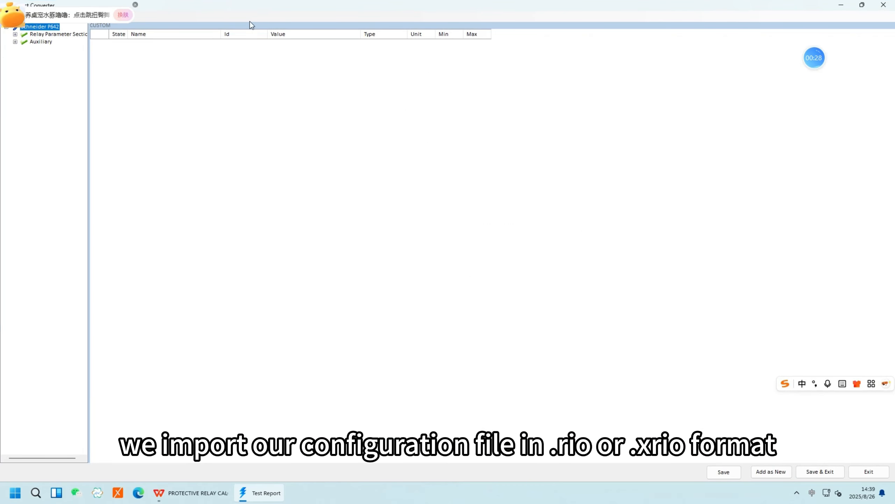
left_click(135, 4)
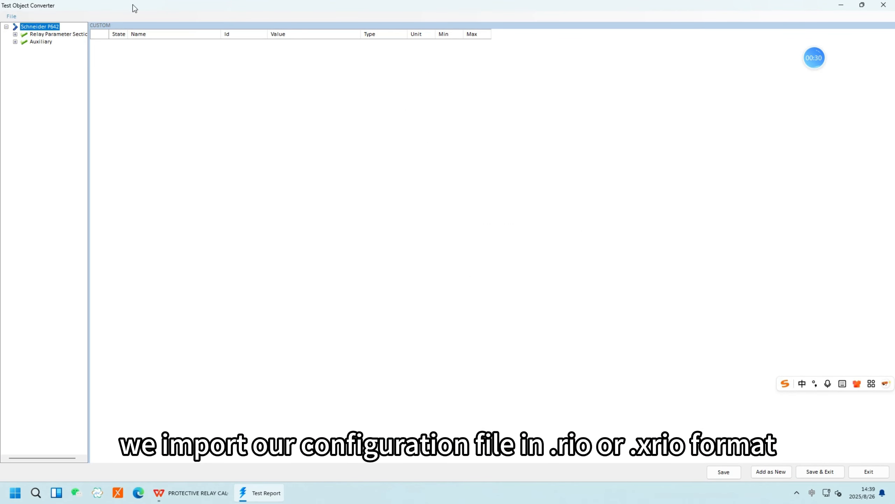
left_click(11, 16)
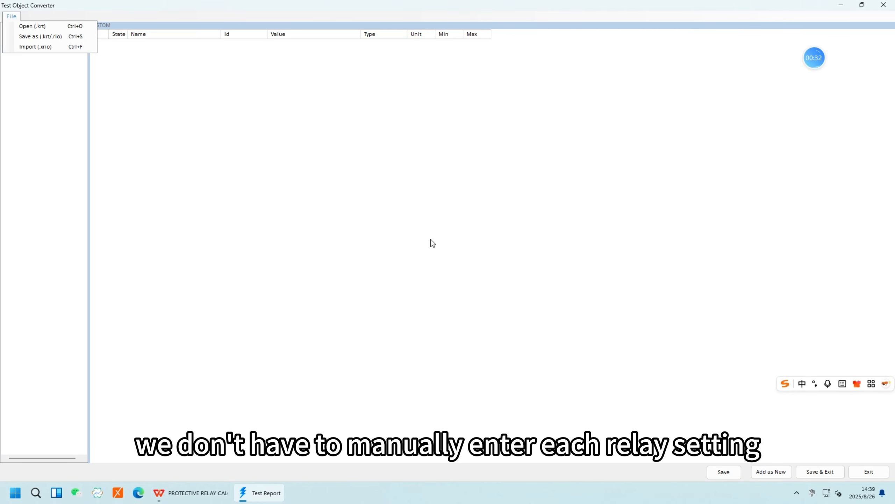
left_click(870, 473)
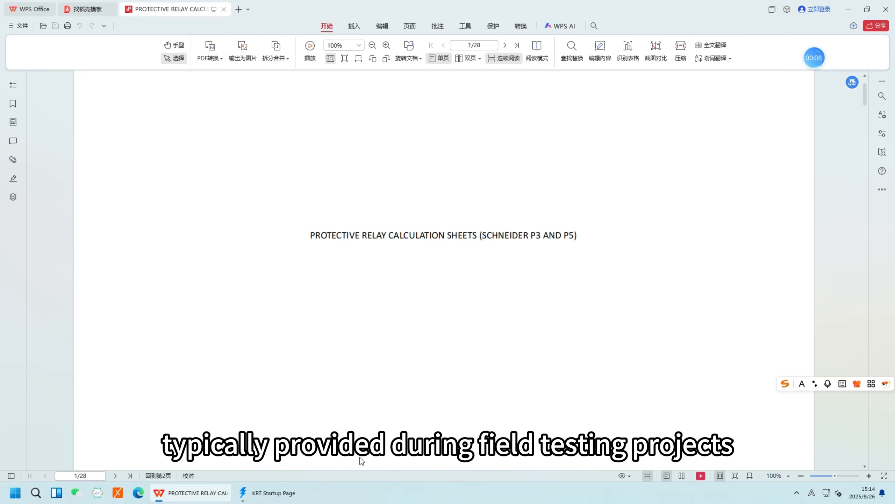
- Review the P5F30 relay table in the calculation sheet and open the Overcurrent test module in Relay Test System
scroll(510, 360, "down", 10)
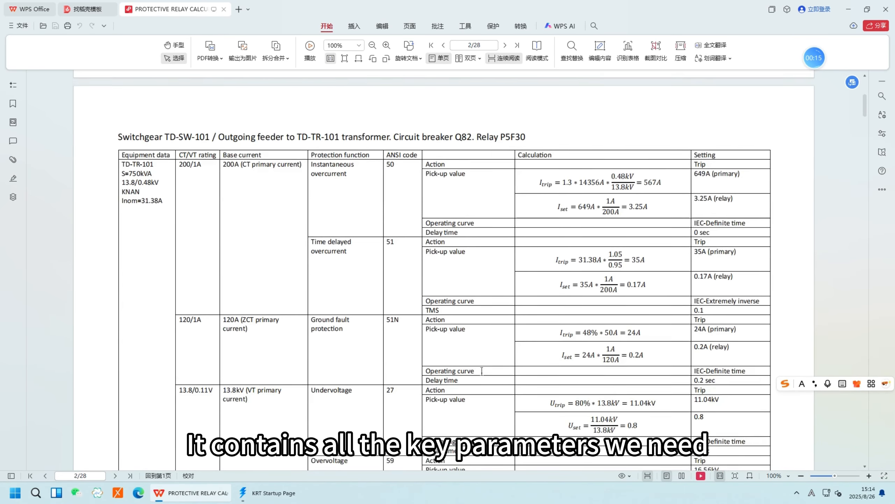
scroll(482, 372, "down", 1)
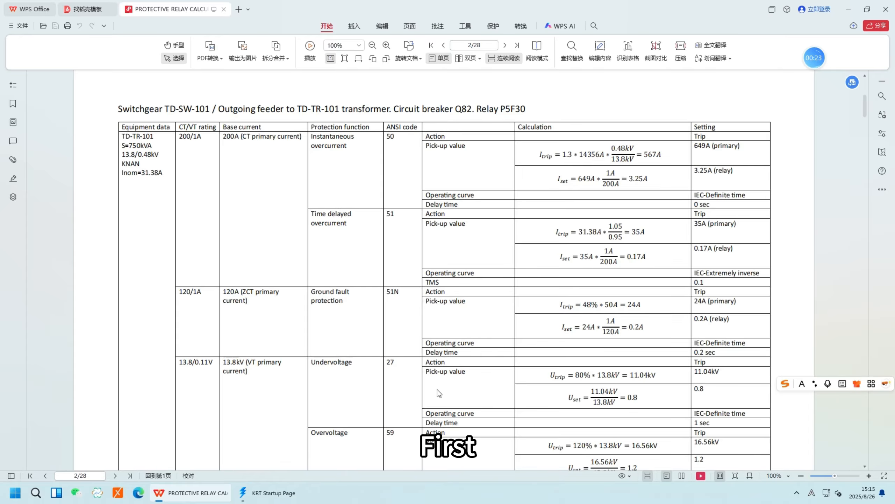
left_click(271, 500)
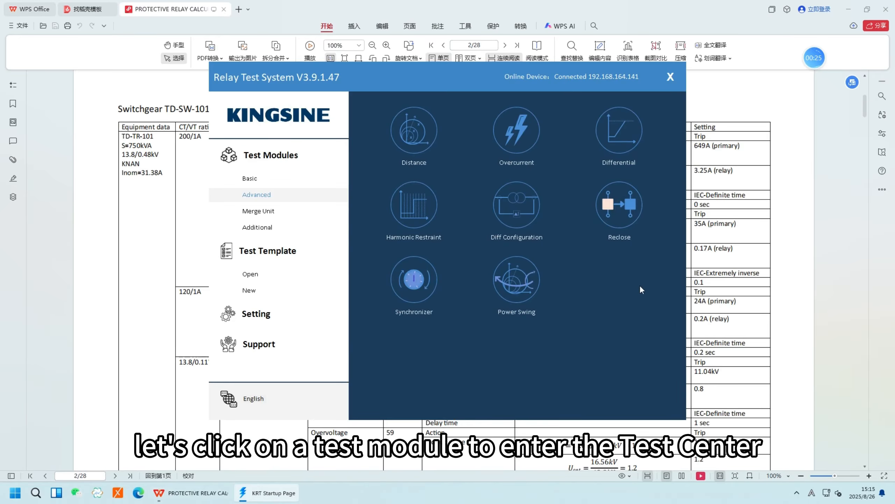
left_click(489, 165)
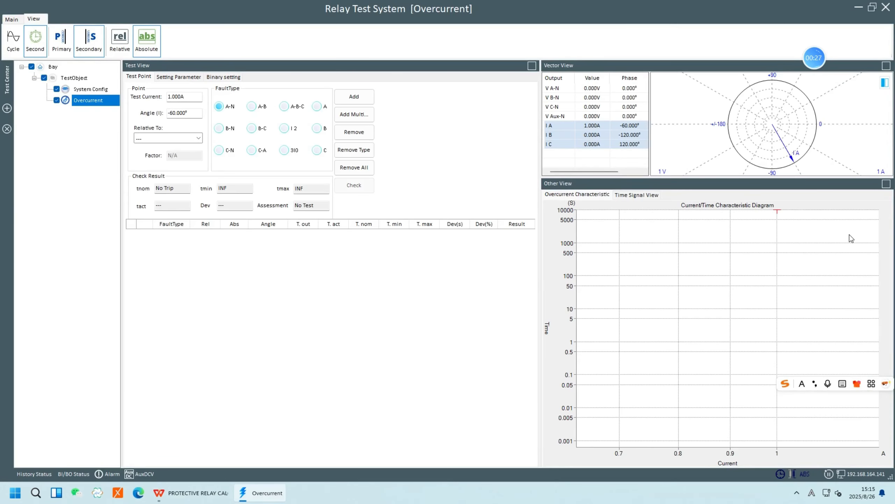
- Open the settings of the TestObject above the Overcurrent module in the Test Center
left_click(74, 78)
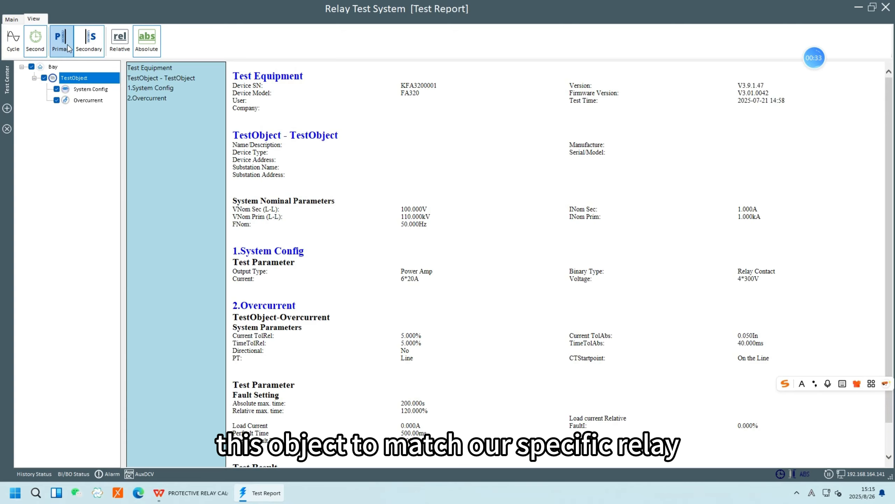
left_click(11, 20)
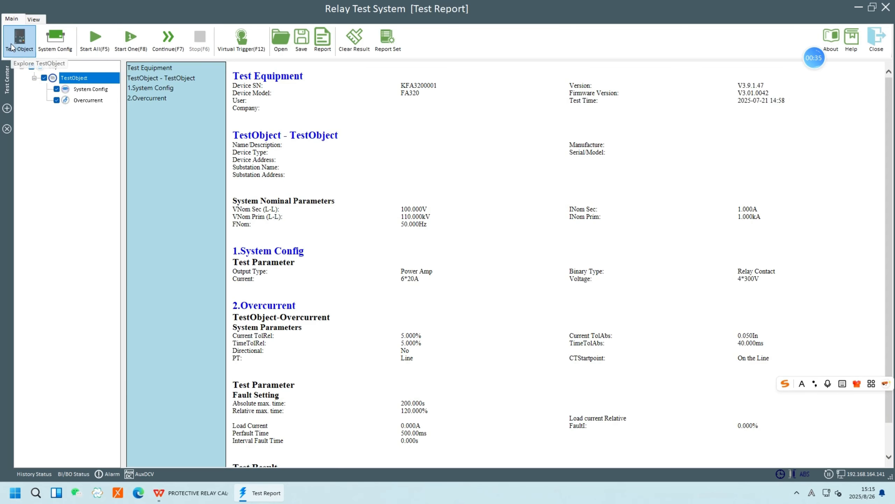
left_click(11, 45)
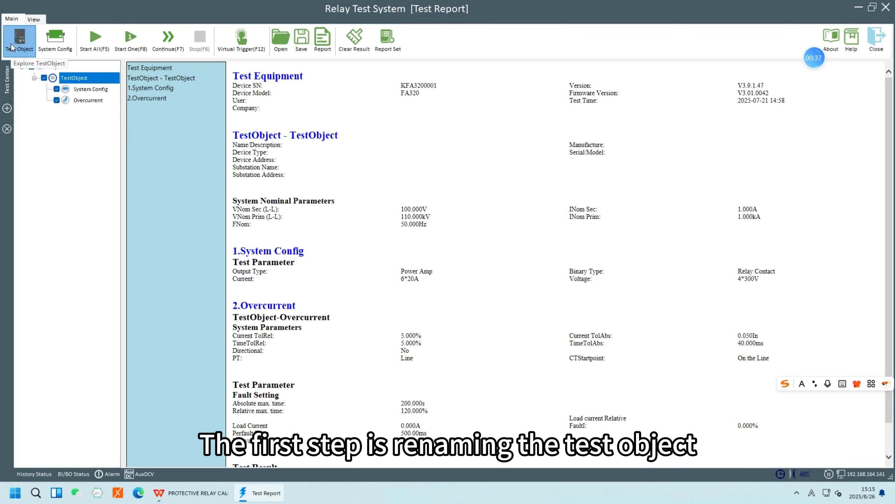
- Replace the test object's name with "TD-SW-101 /" copied from the switchgear heading in the calculation sheet
left_click(261, 111)
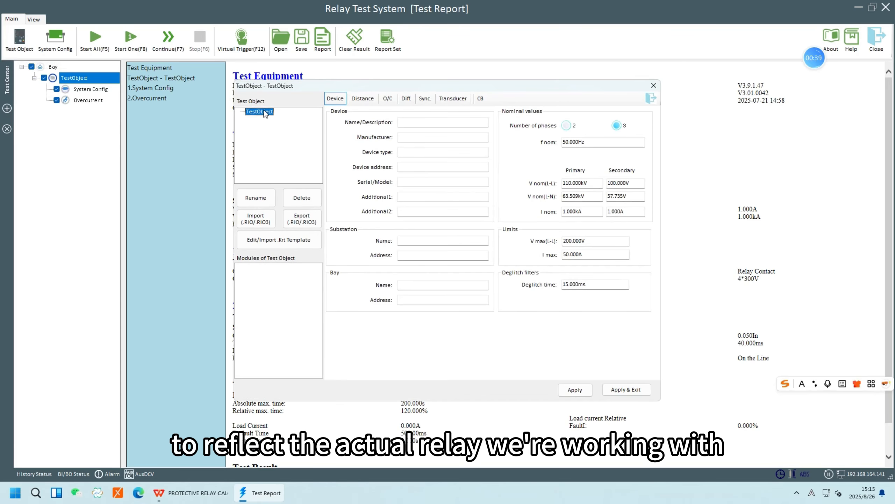
left_click(257, 198)
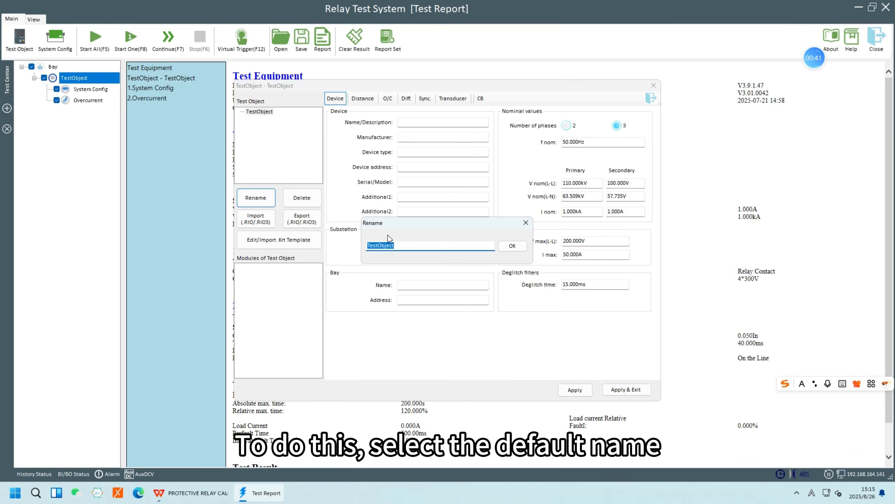
left_click(158, 493)
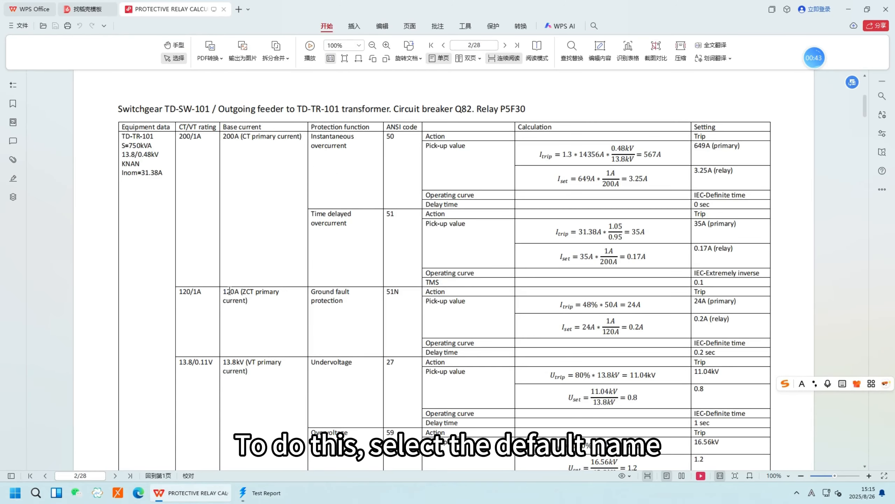
left_click_drag(165, 107, 215, 109)
key("ctrl+c")
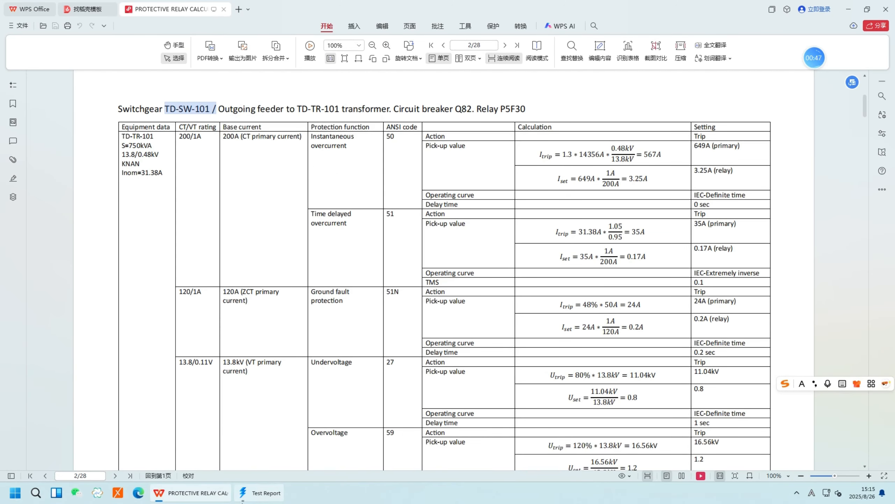
key("alt+Tab")
double_click(404, 246)
key("ctrl+v")
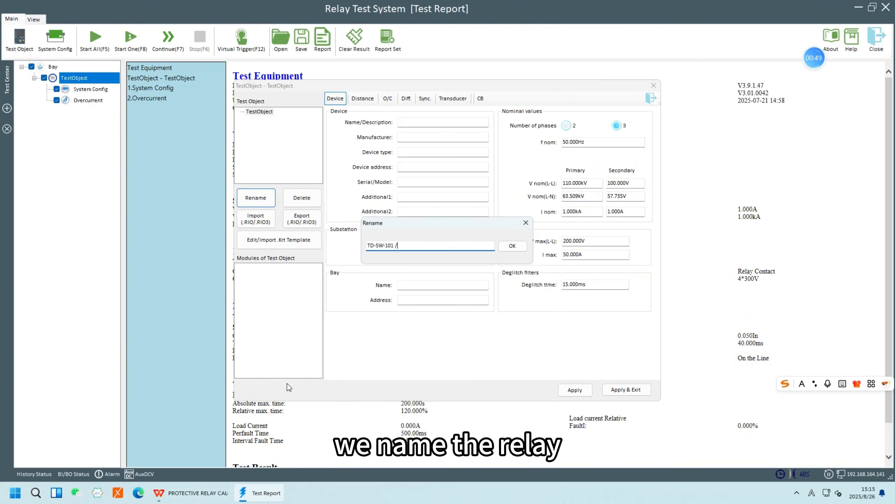
- Copy the transformer tag TD-TR-101 from the calculation sheet heading and append it to the test object's new name
key("alt+Tab")
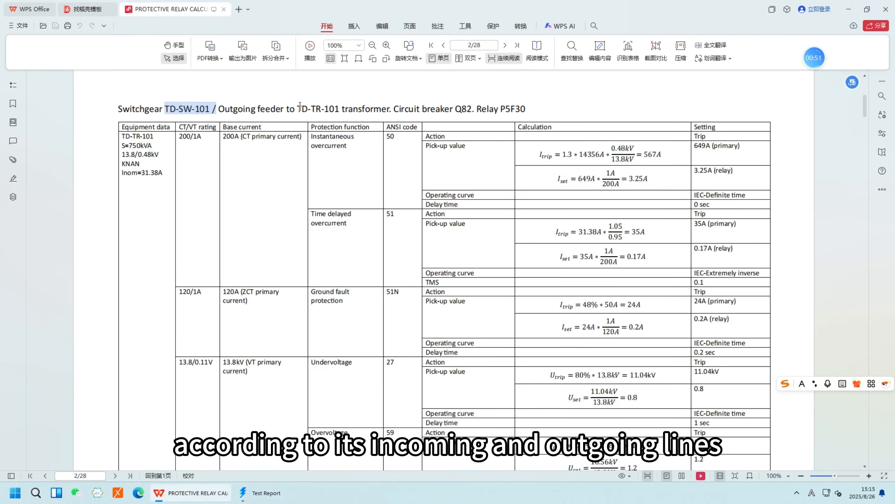
left_click_drag(297, 108, 339, 109)
key("ctrl+c")
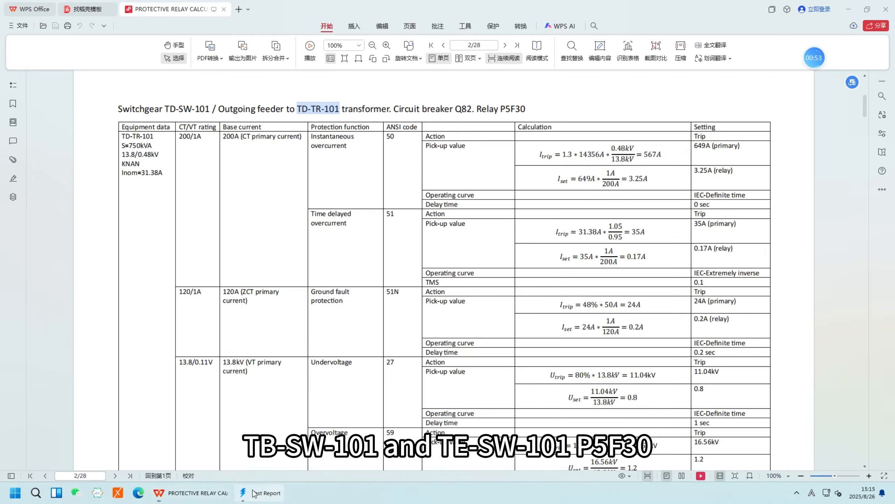
left_click(261, 493)
left_click(418, 245)
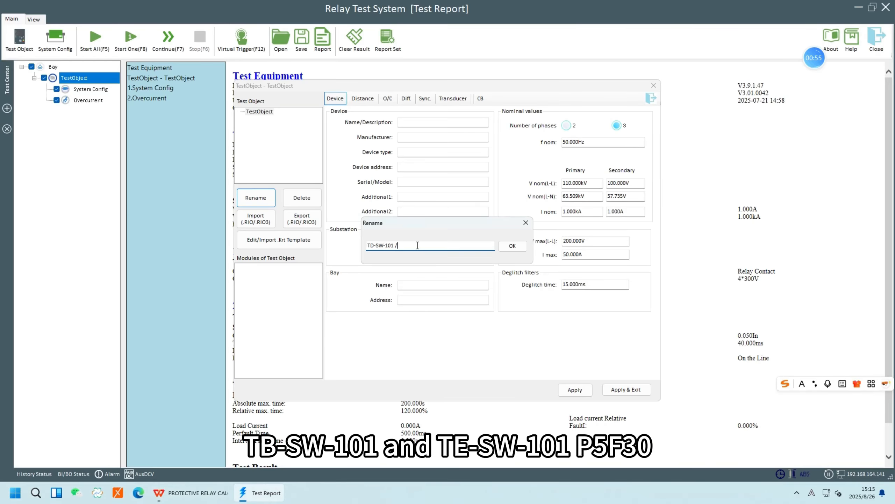
key("ctrl+v")
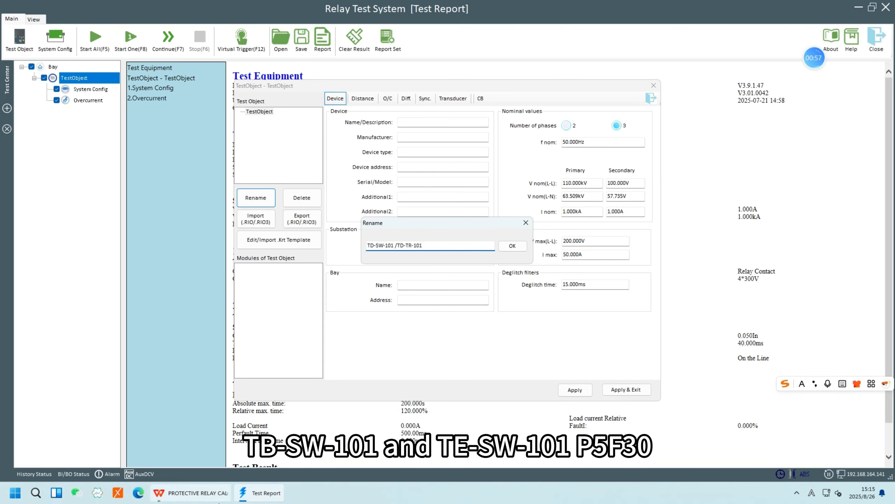
- Append the relay model P5F30 from the calculation sheet heading and confirm the name "TD-SW-101 /TD-TR-101 P5F30"
left_click(190, 493)
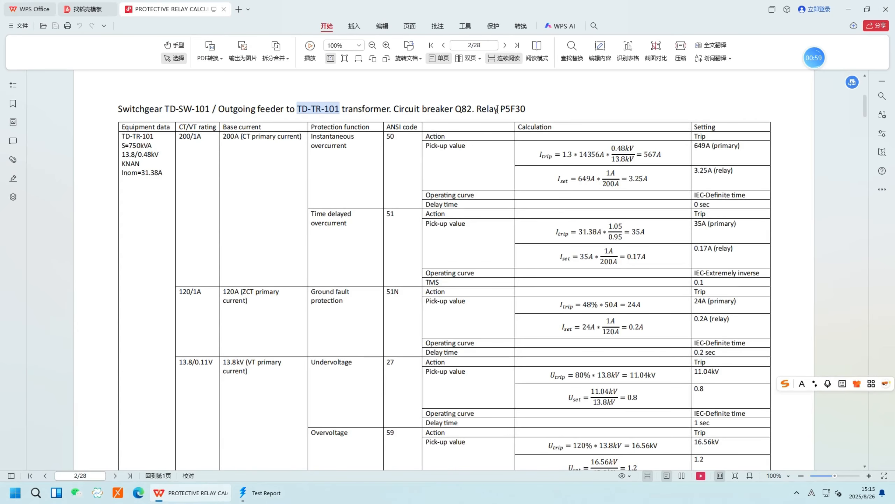
double_click(513, 109)
key("ctrl+c")
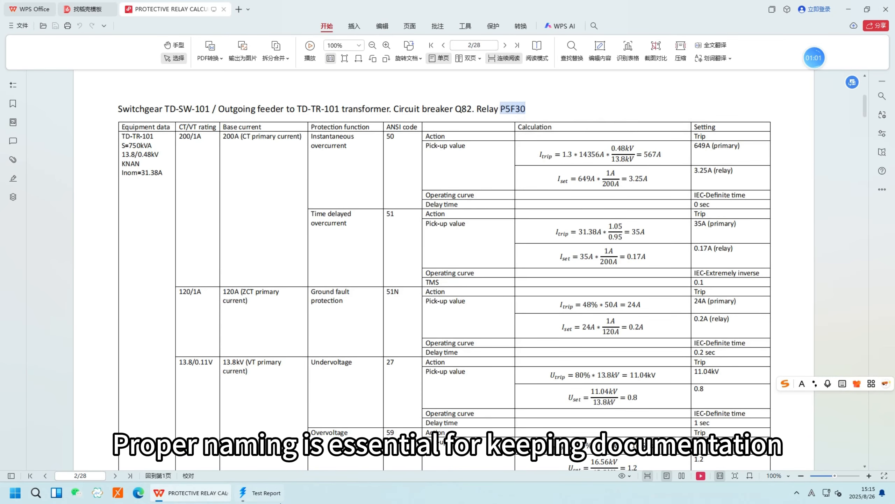
left_click(278, 500)
left_click(436, 244)
left_click(435, 243)
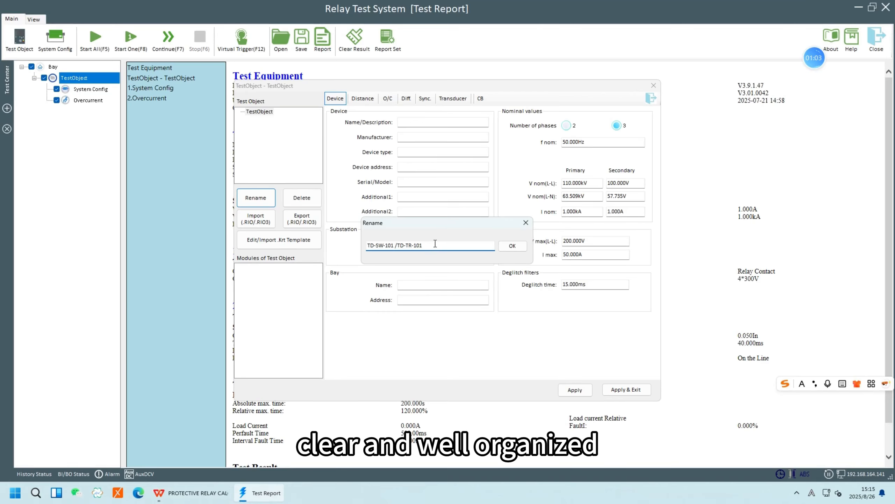
key("ctrl+v")
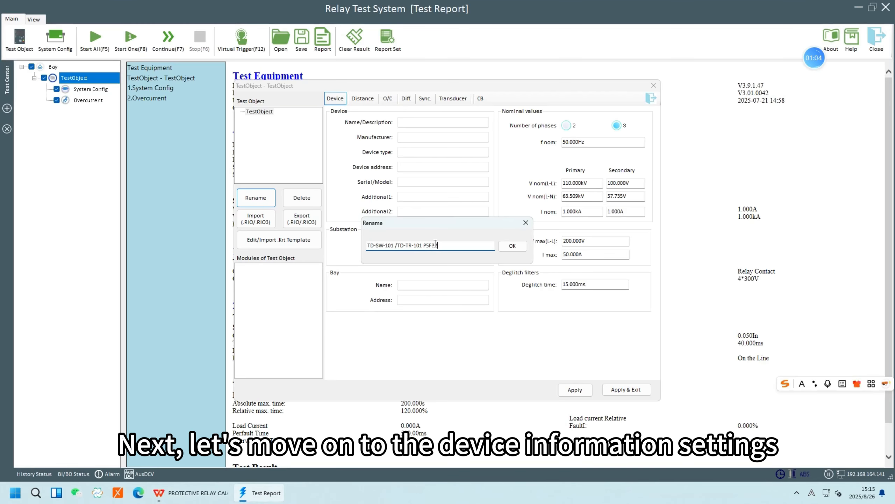
left_click(512, 247)
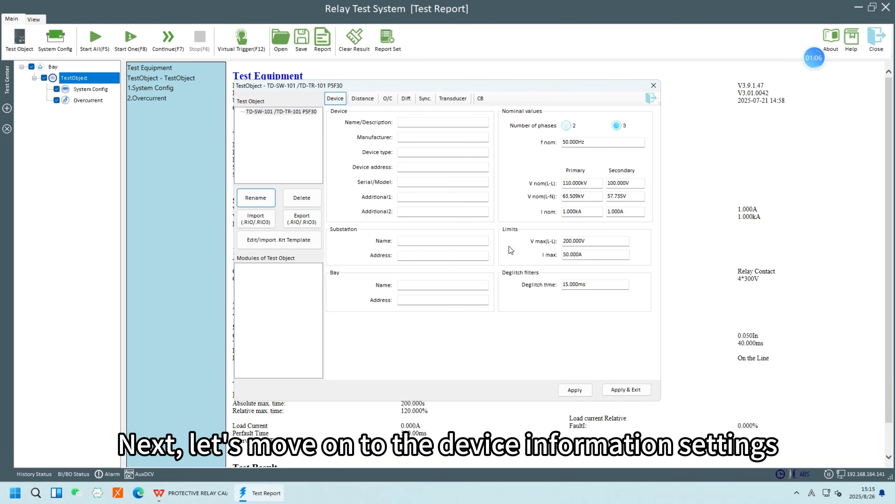
- Go through the renamed test object's device information fields, including name, manufacturer, device address, serial/model and additional details
left_click(279, 112)
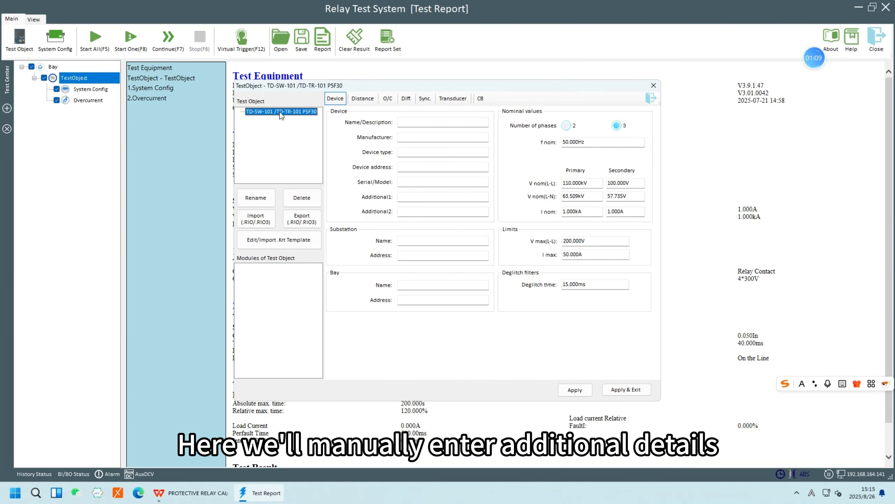
left_click(417, 121)
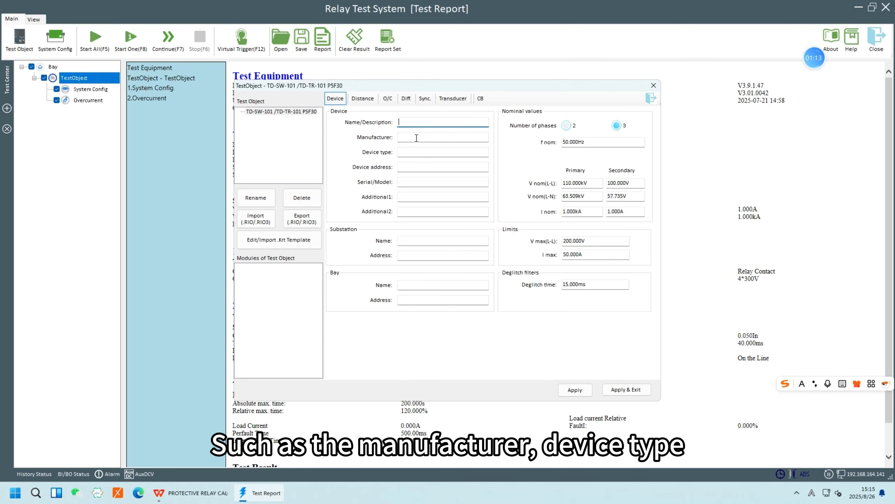
left_click(416, 137)
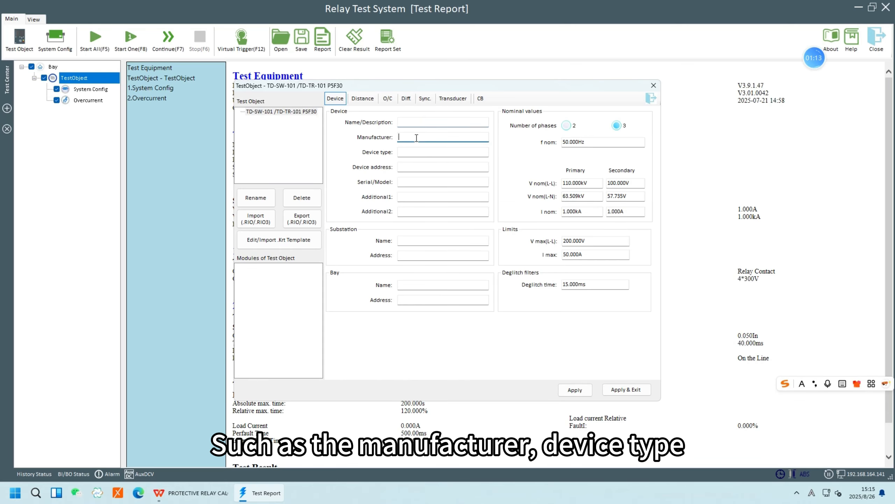
left_click(418, 165)
left_click(421, 181)
left_click(423, 197)
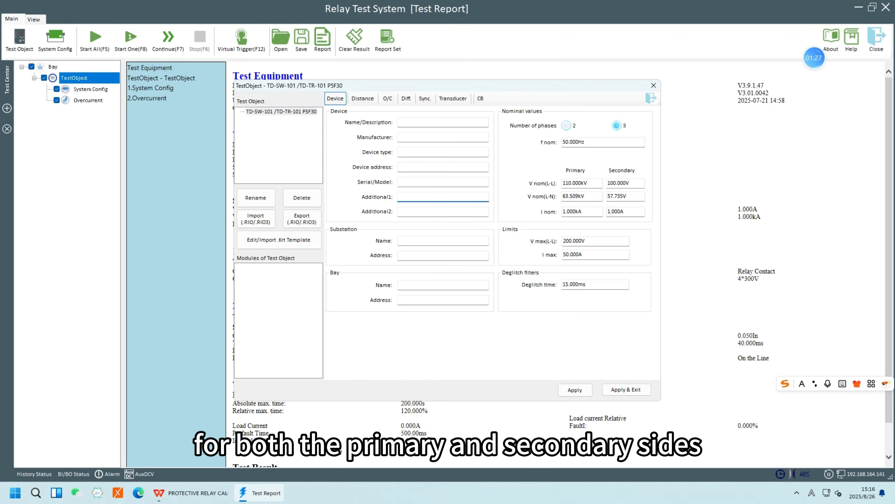
- Look up the VT rating in the calculation sheet and set V nom(L-L) to 13.8 kV primary and 110 V secondary
left_click(190, 493)
scroll(193, 365, "down", 2)
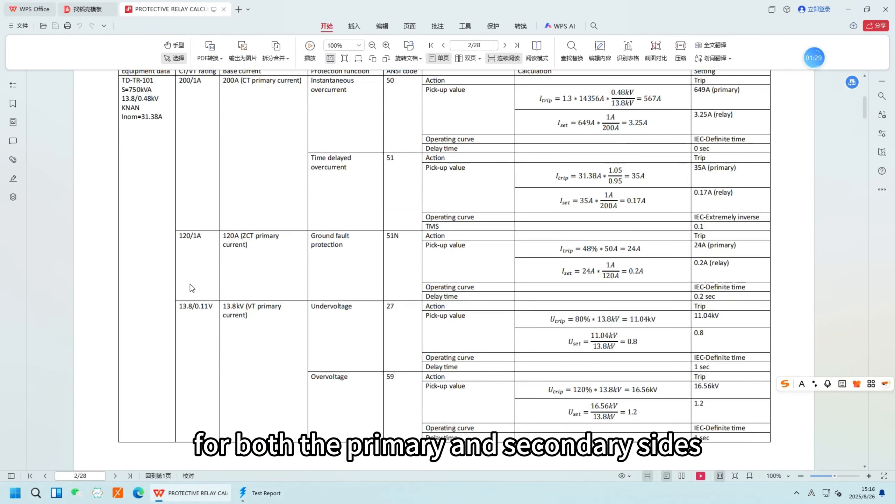
left_click_drag(179, 306, 249, 316)
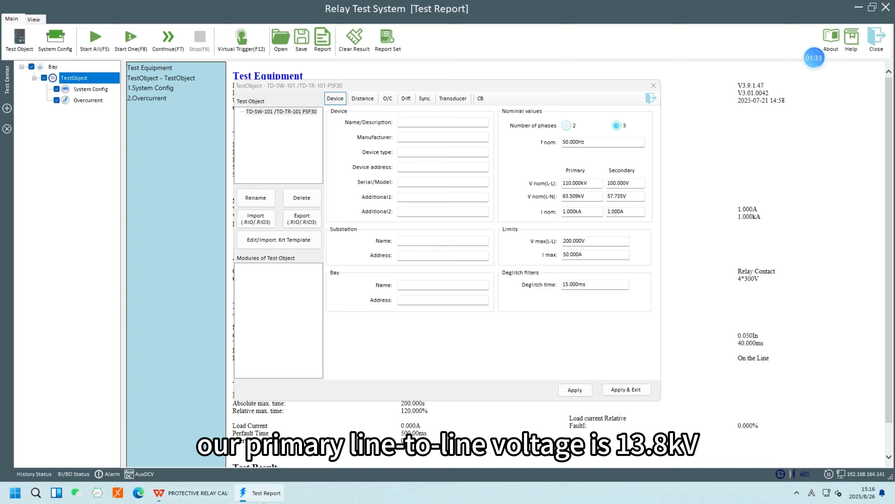
left_click(261, 493)
double_click(593, 183)
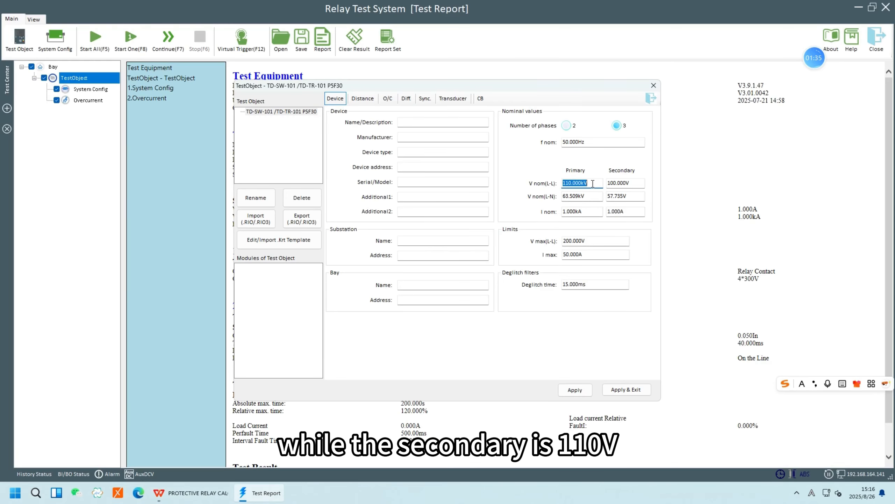
type("13.8")
double_click(634, 185)
type("110")
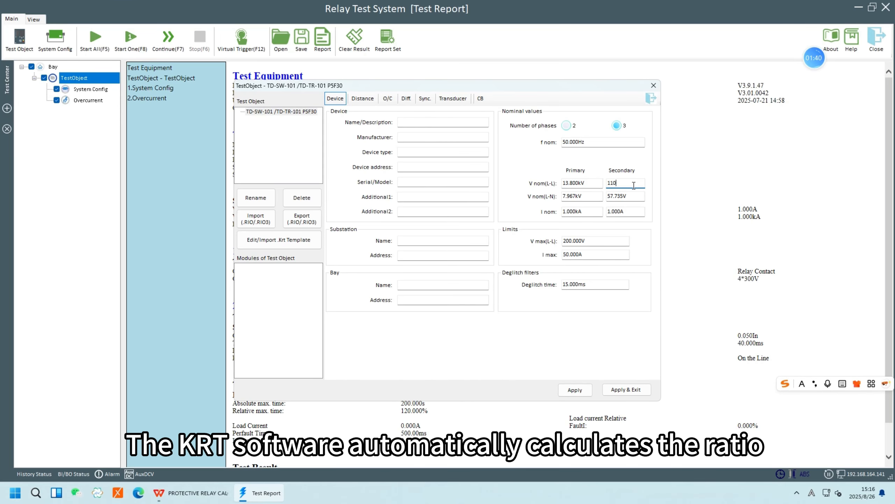
key("Return")
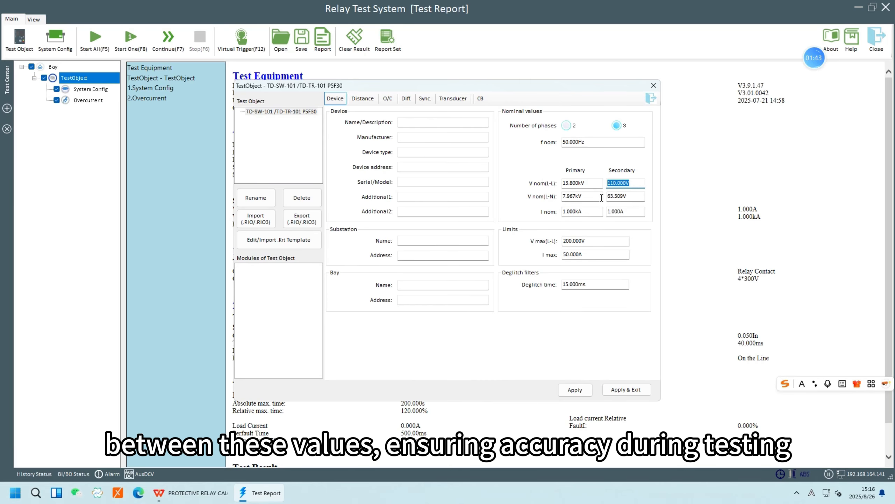
- Check the CT rating in the calculation sheet, set the primary I nom to 0.2 kA and apply the nominal values
left_click(191, 492)
scroll(247, 153, "up", 1)
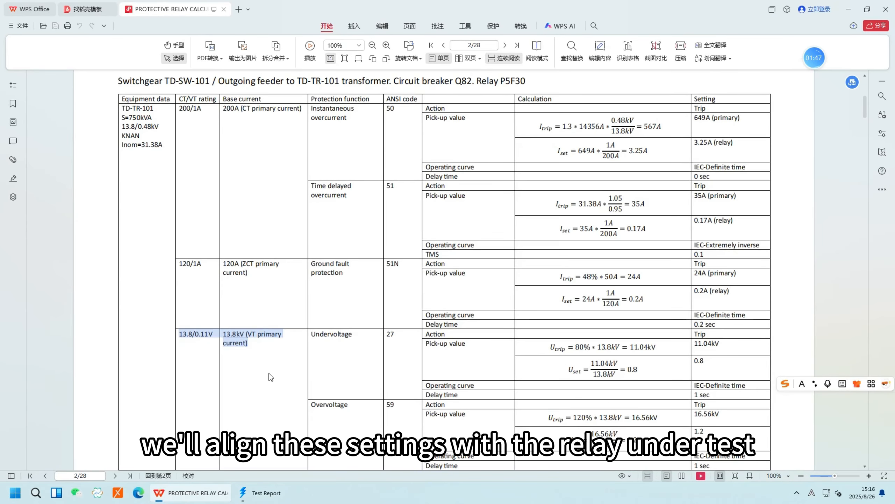
left_click(259, 492)
left_click(574, 212)
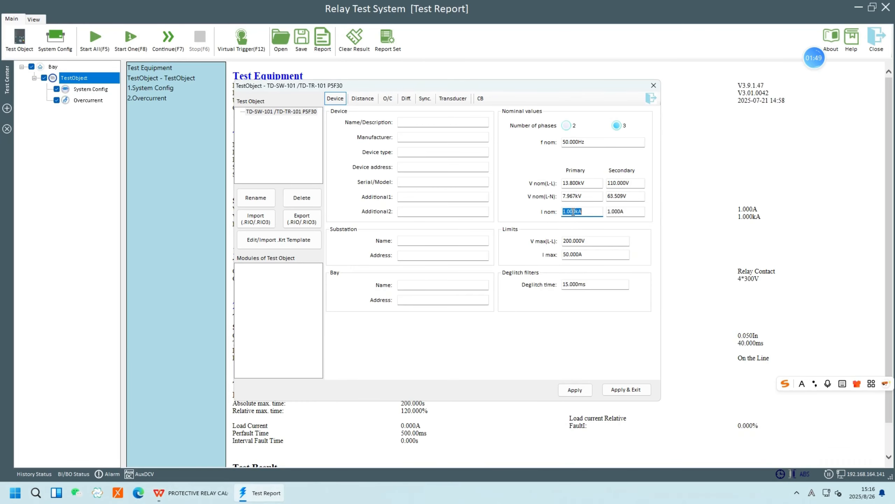
type("0.2")
key("Return")
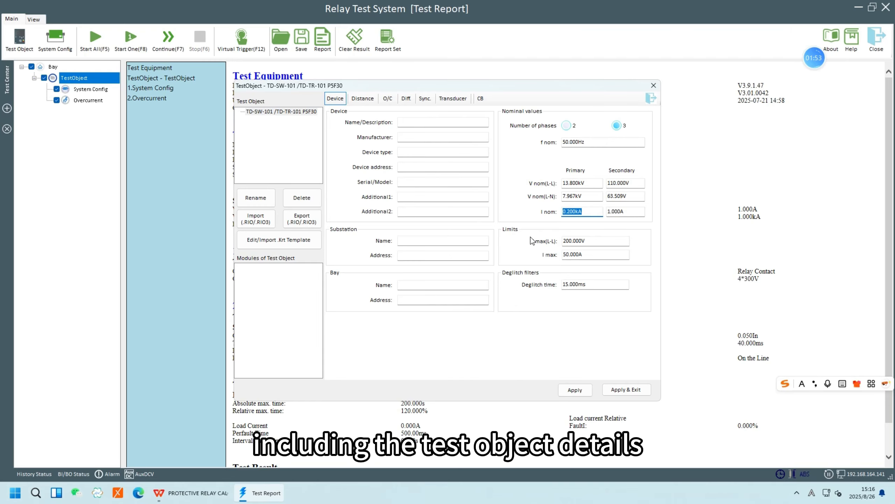
left_click(617, 392)
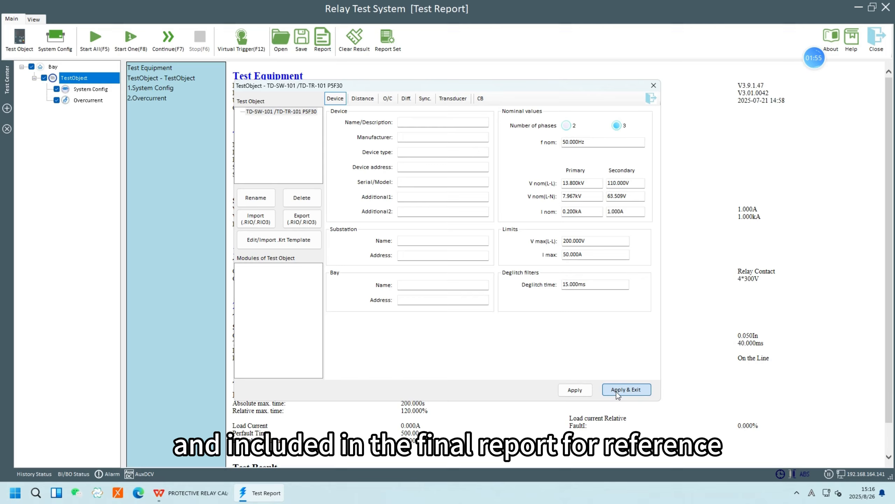
left_click(586, 389)
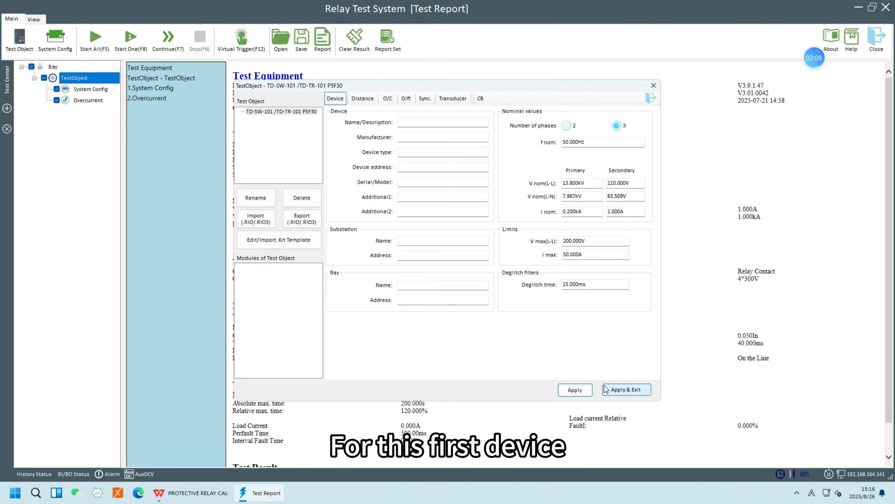
- Open the test object's overcurrent settings and rename the OverCurrent module as 50
key("alt+Tab")
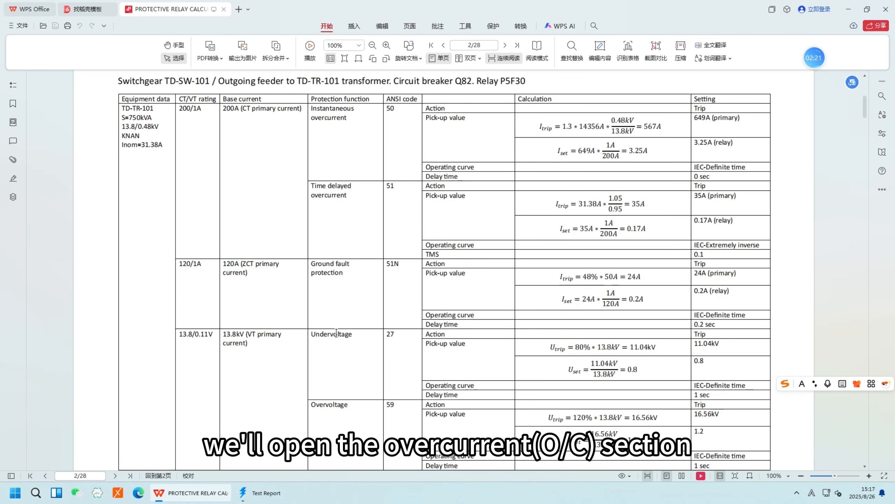
left_click(261, 494)
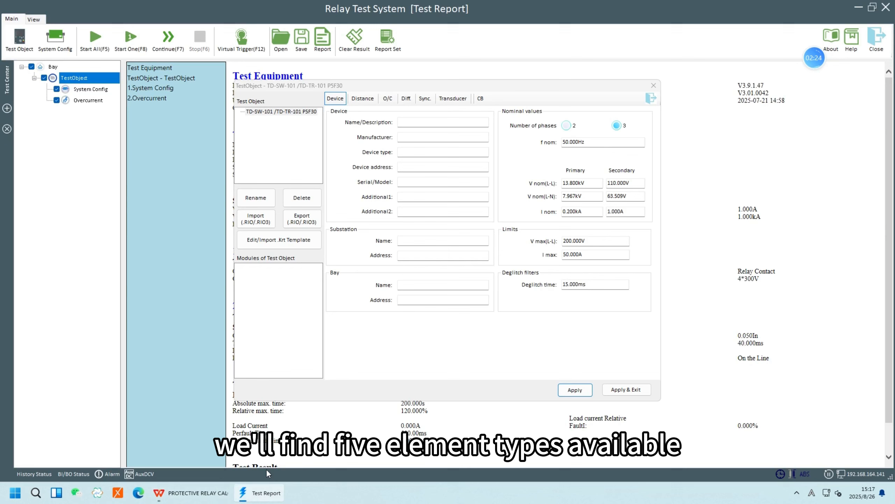
left_click(386, 106)
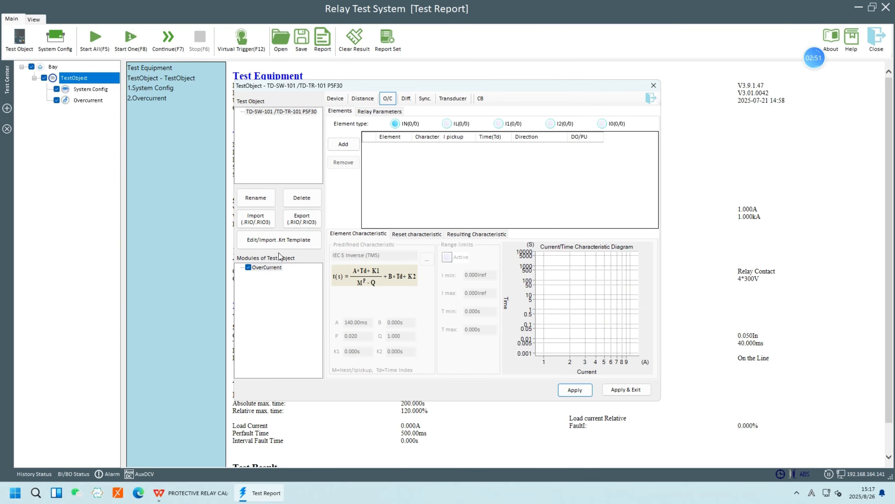
right_click(269, 269)
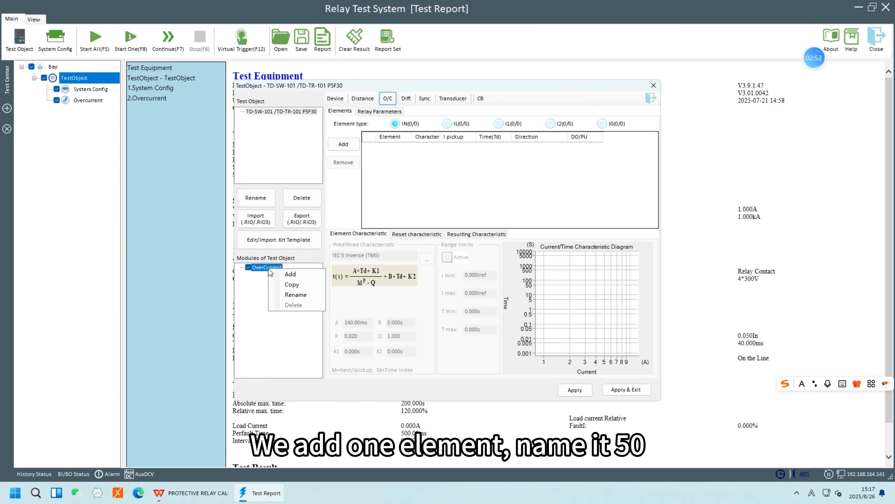
left_click(295, 295)
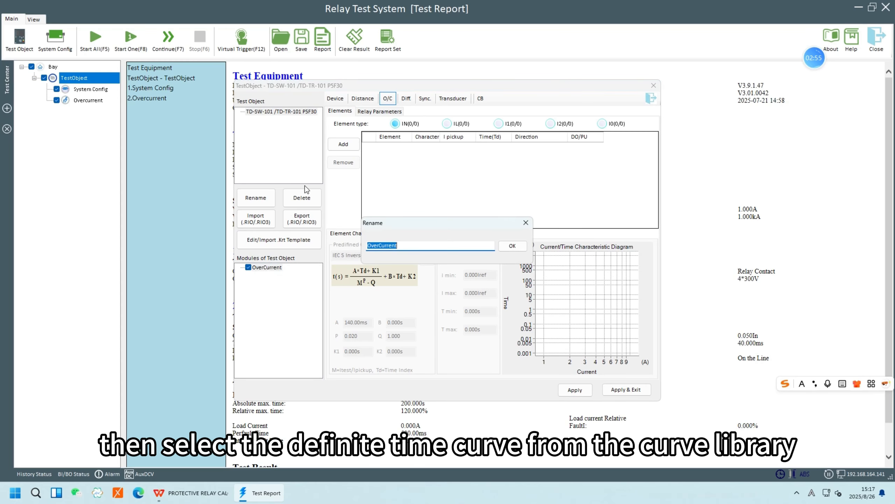
type("50")
key("Return")
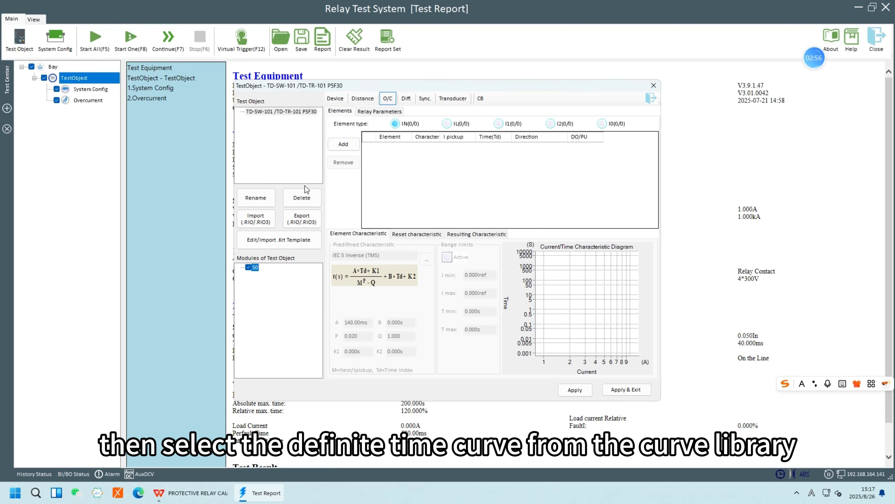
- Add an IN element to module 50 and assign it the IEC Definite Time characteristic specified in the calculation sheet
left_click(352, 146)
left_click(396, 148)
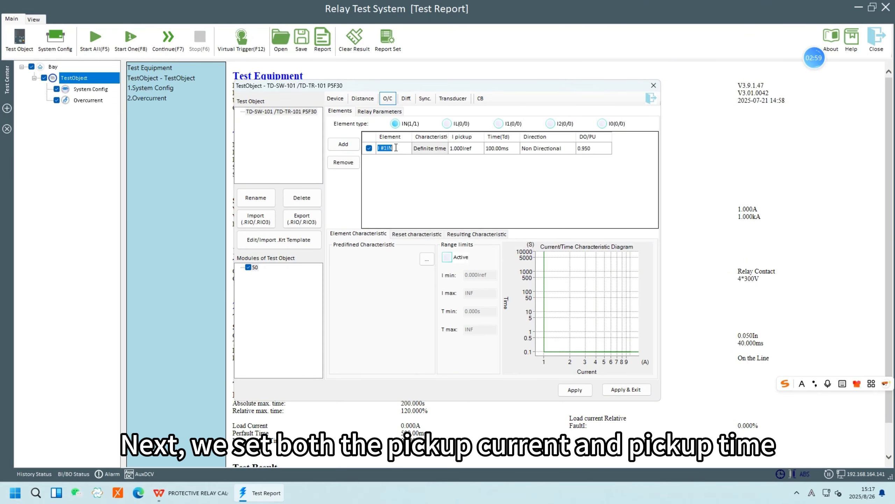
left_click(429, 149)
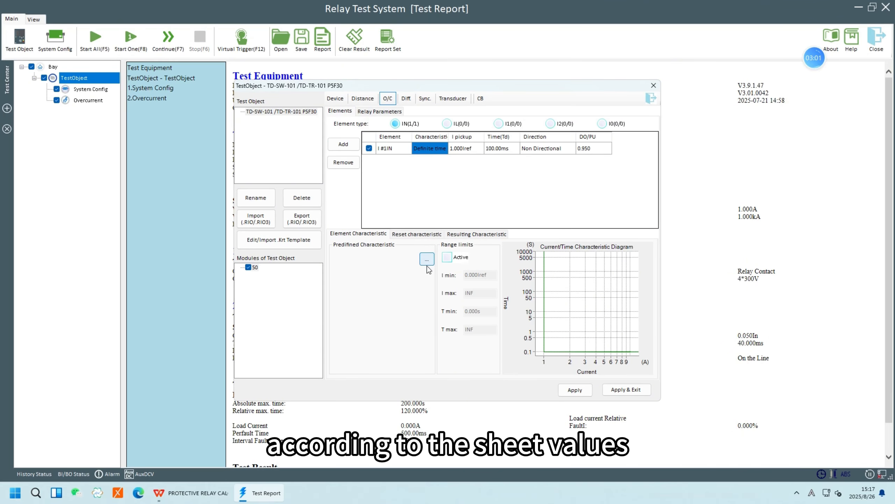
left_click(190, 493)
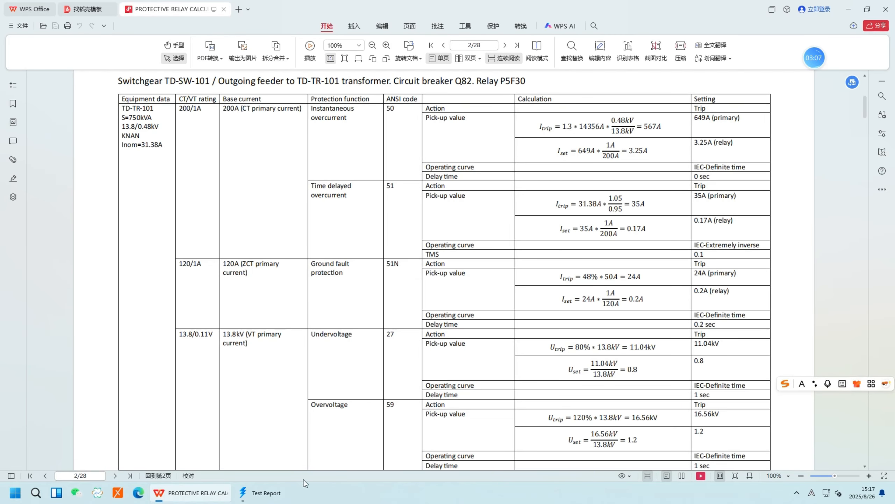
left_click(261, 493)
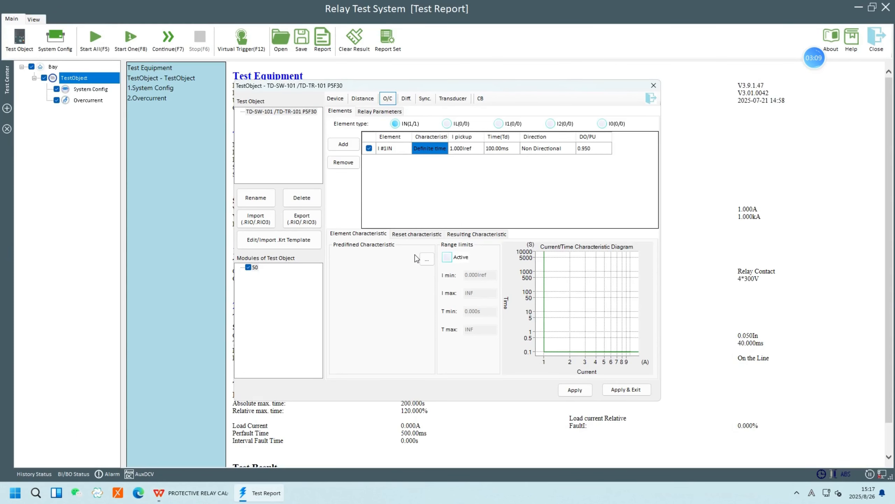
left_click(427, 259)
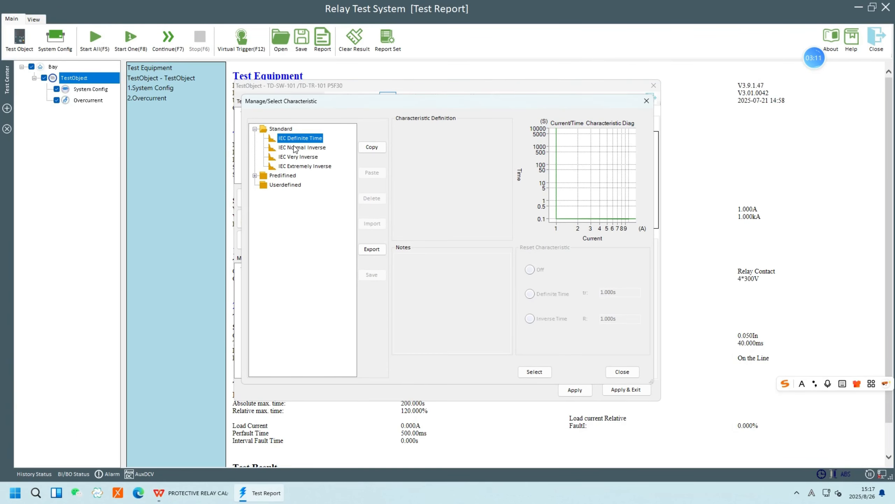
left_click(535, 371)
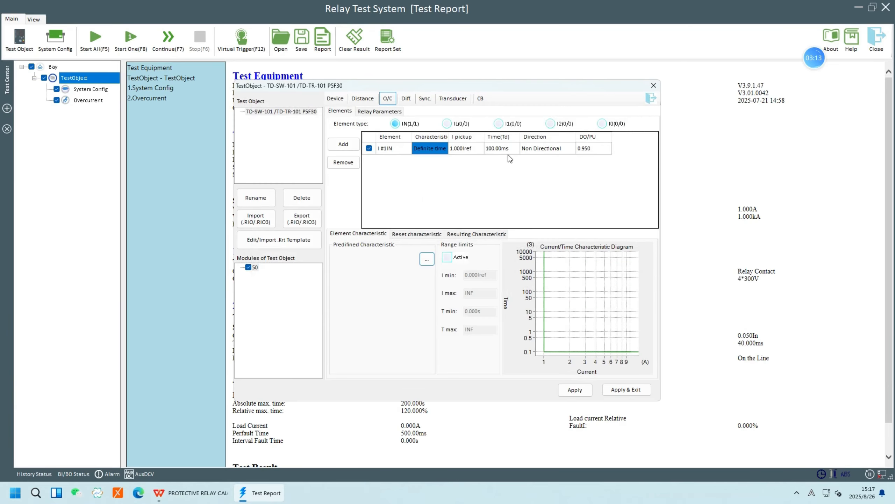
- Set the module 50 element's pickup current to 3.25 Iref and its time to 0 ms, and apply the settings
double_click(463, 148)
type("3.25")
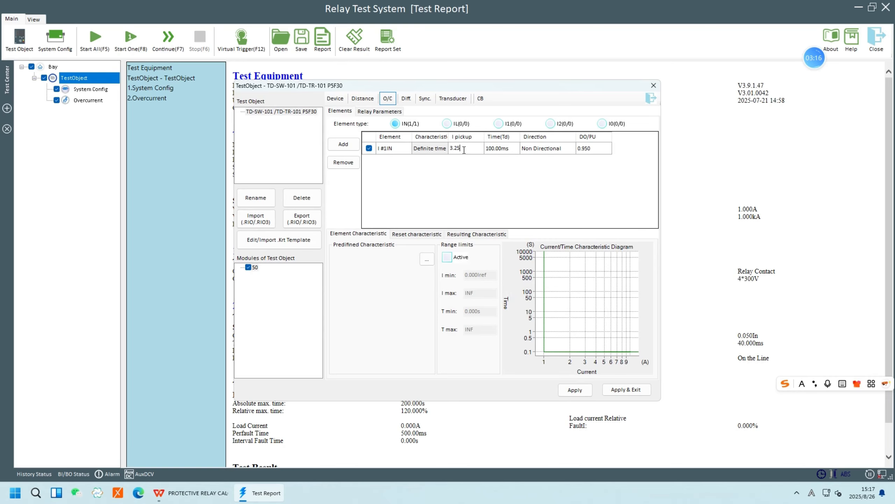
key("Return")
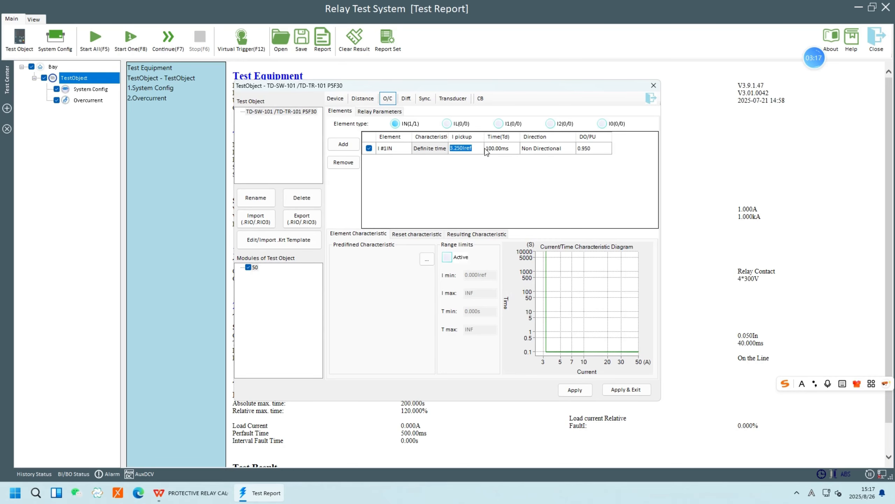
double_click(494, 148)
type("0")
key("Return")
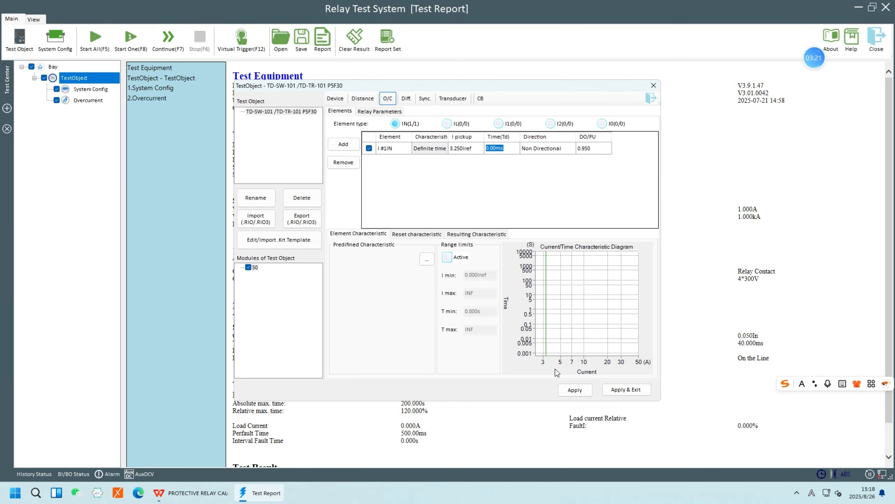
left_click(578, 394)
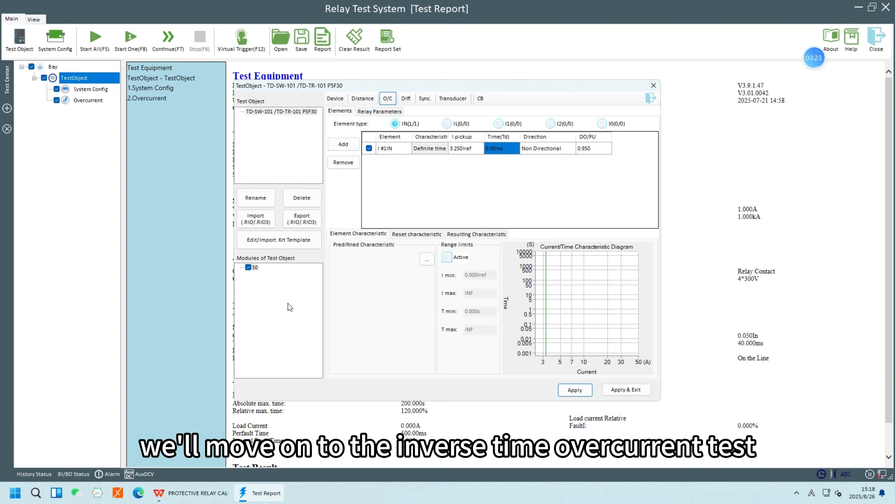
- Add a second overcurrent module, rename it as 51 and add an IN element to it
right_click(255, 268)
left_click(274, 273)
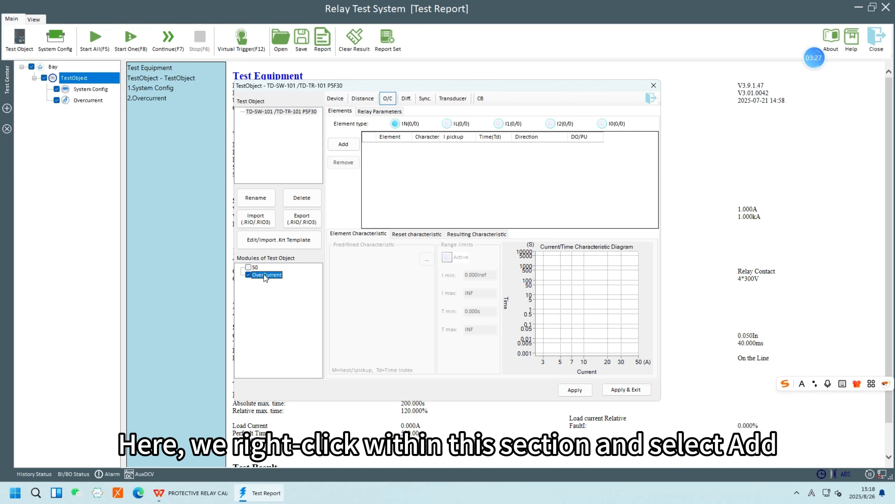
right_click(265, 278)
left_click(282, 301)
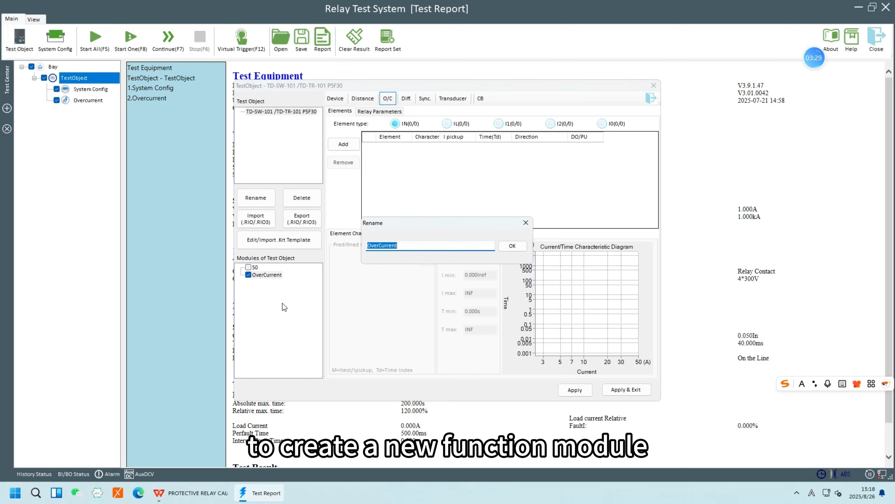
type("51")
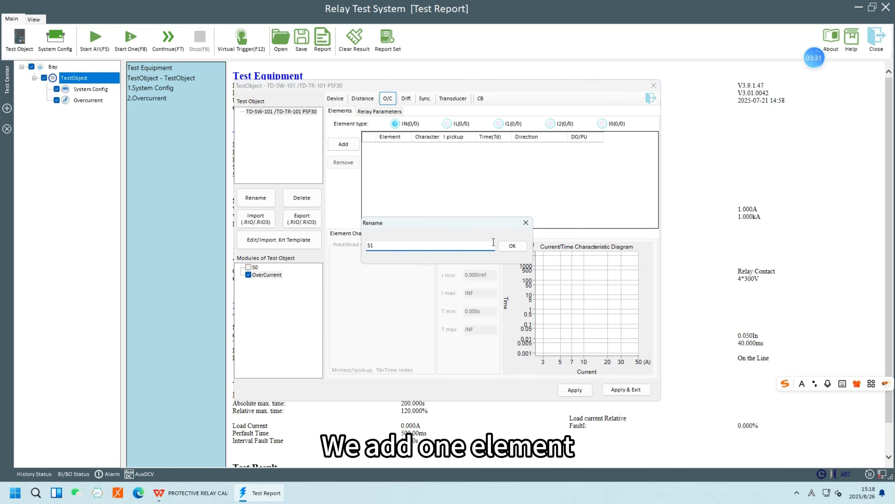
left_click(512, 246)
left_click(393, 124)
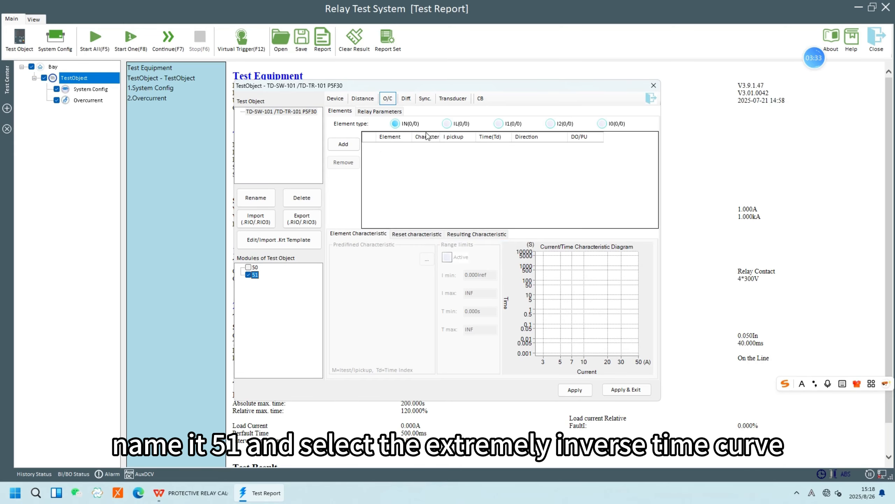
left_click(344, 143)
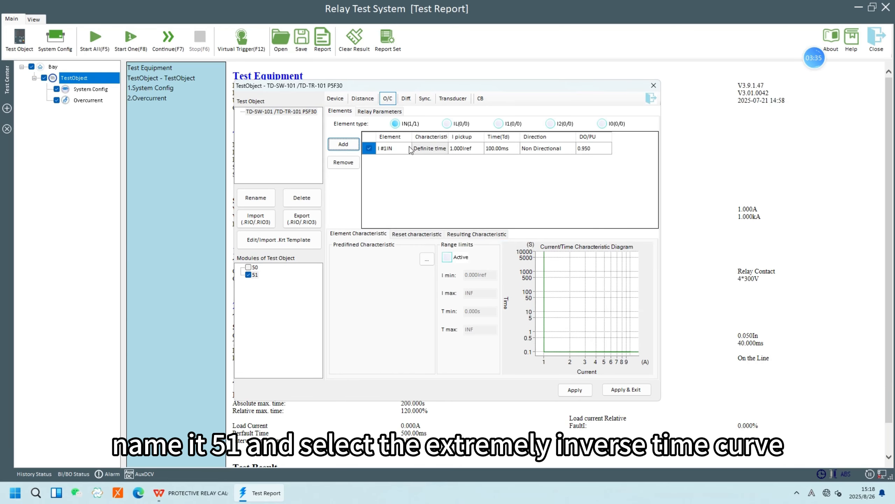
- Look up function 51 in the calculation sheet and assign the IEC Extremely Inverse characteristic to the module 51 element
left_click(207, 497)
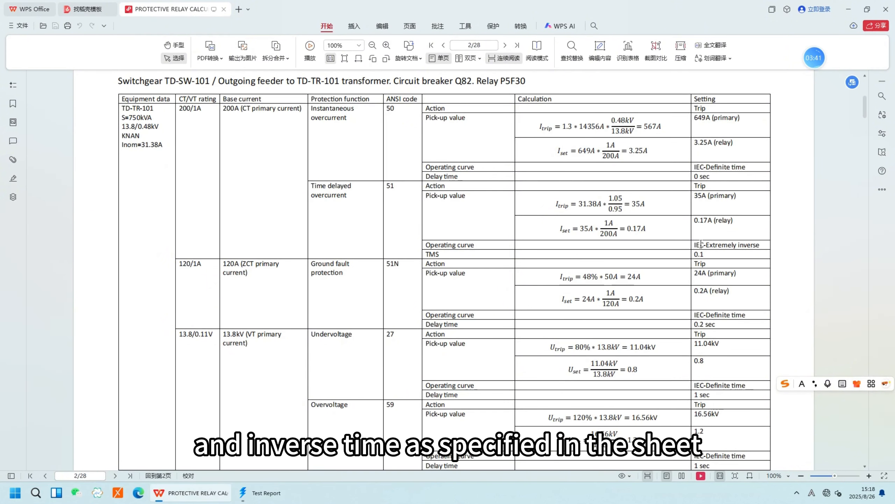
left_click_drag(688, 214, 732, 254)
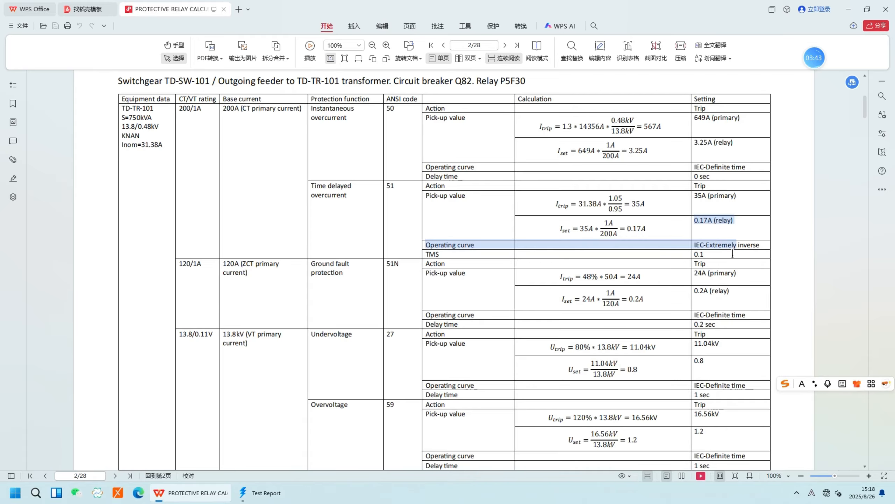
left_click(260, 493)
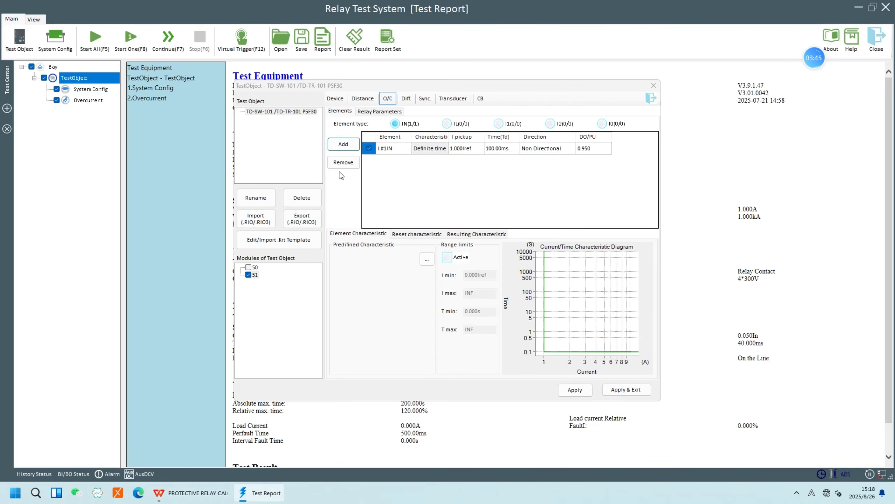
left_click(435, 150)
left_click(427, 259)
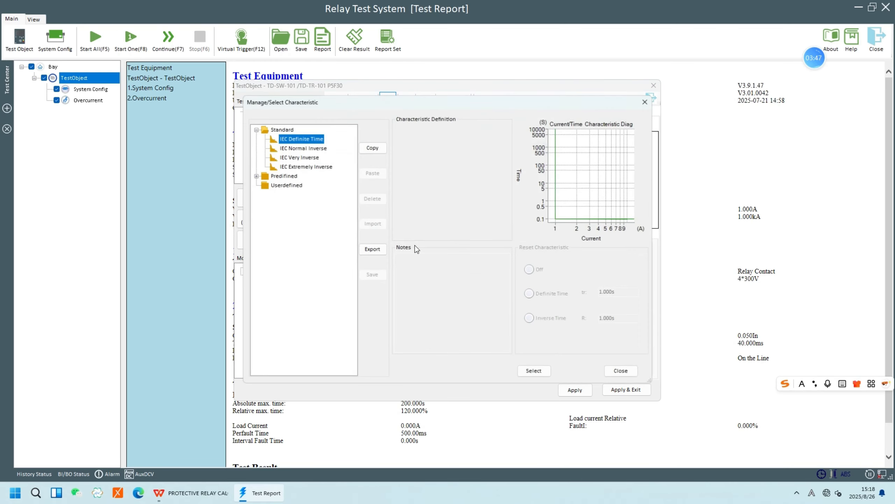
left_click(306, 166)
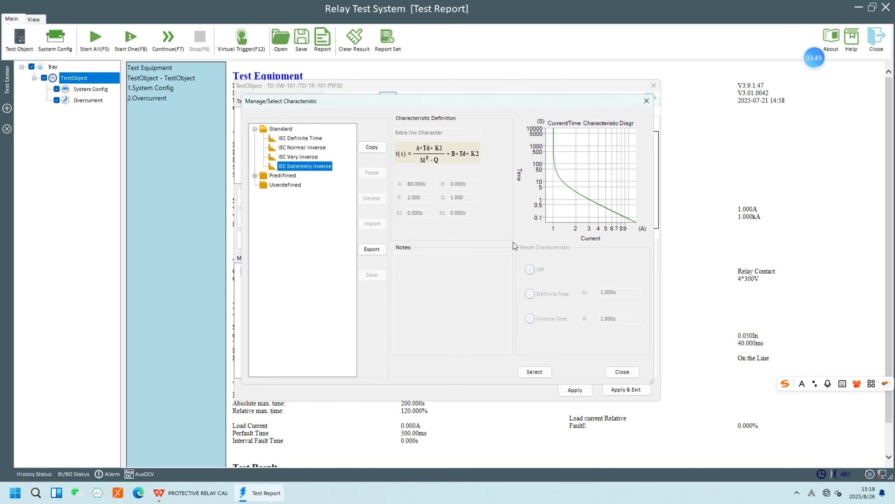
left_click(530, 370)
- Set the module 51 element's pickup current to 0.17 Iref with a time index of 0.1, and apply the settings
double_click(482, 149)
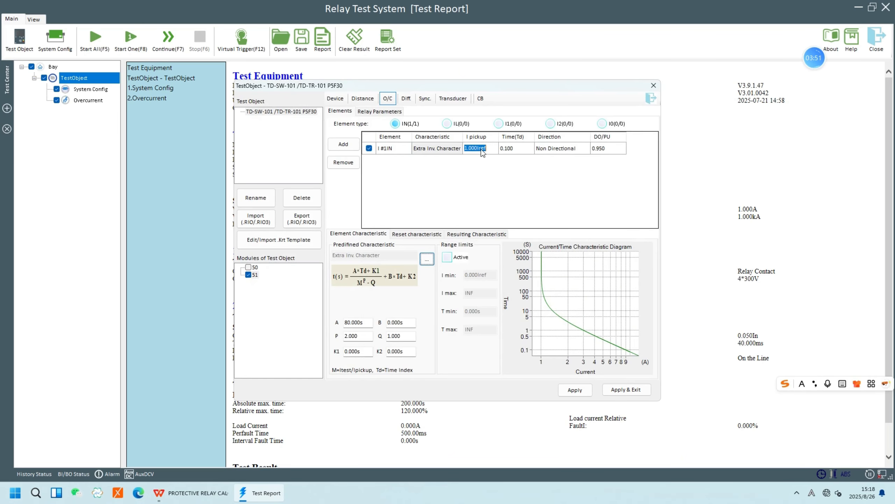
type("0.17")
left_click(514, 150)
double_click(514, 148)
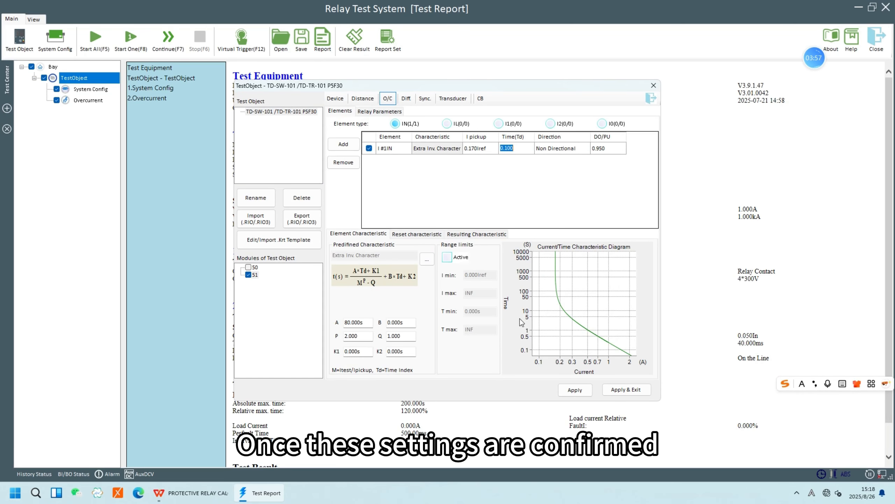
left_click(575, 390)
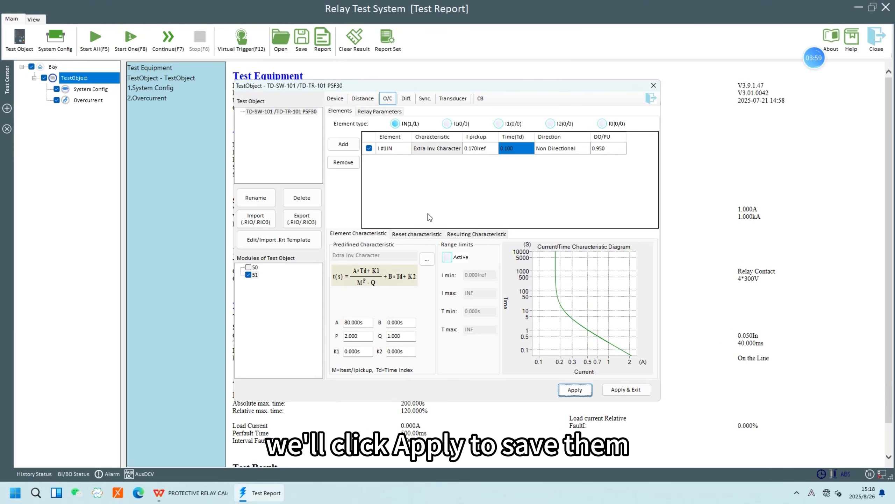
- Add a third overcurrent module, rename it as 51N and add an IN element to it
right_click(256, 277)
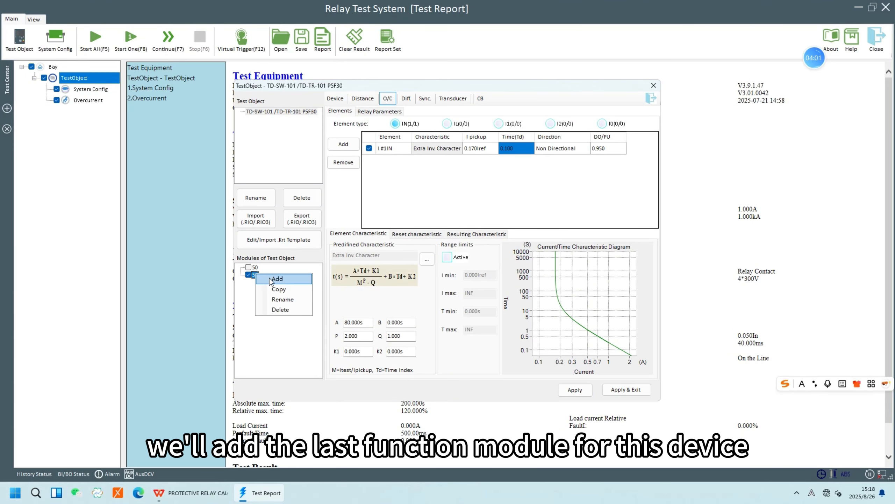
left_click(276, 278)
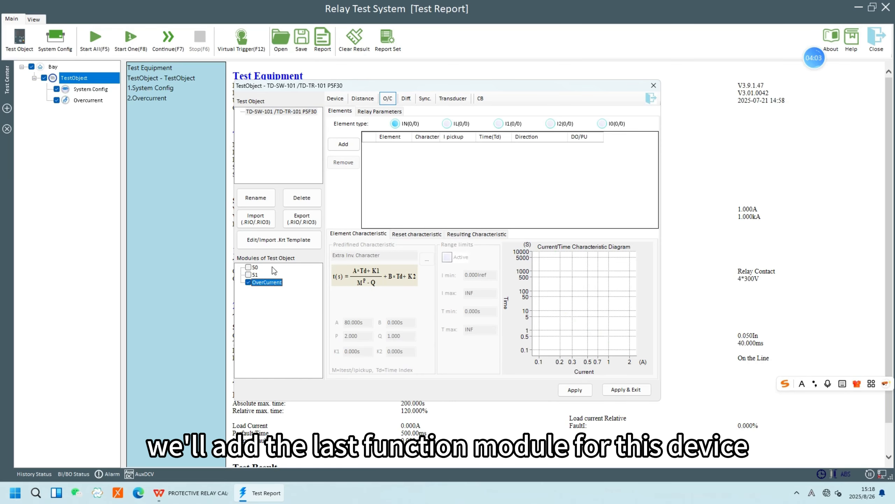
right_click(272, 285)
left_click(292, 311)
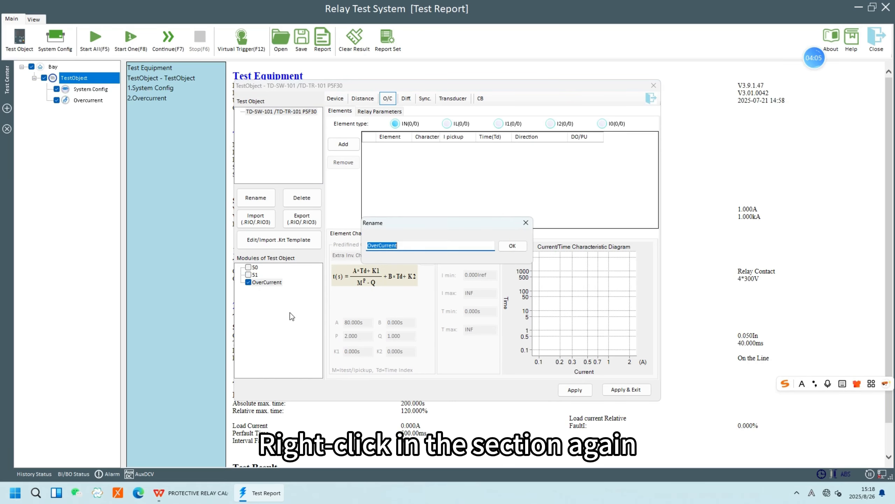
type("51n")
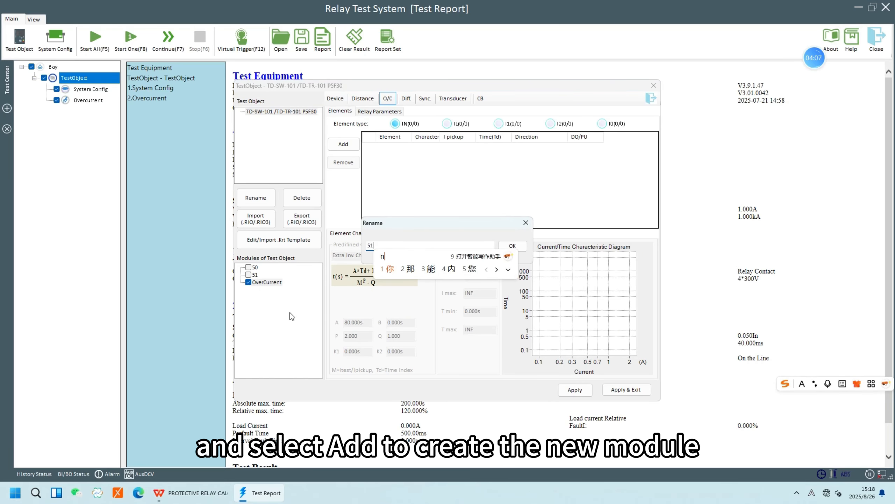
key("BackSpace")
type("N")
key("Caps_Lock")
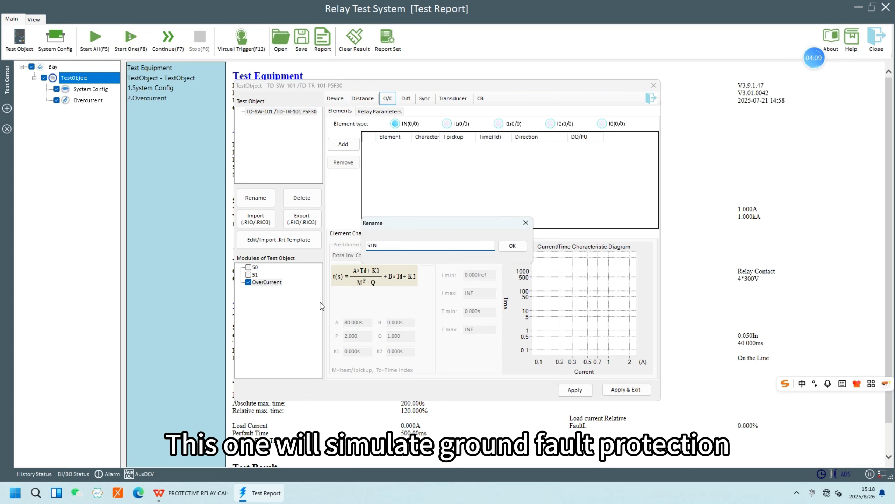
left_click(512, 246)
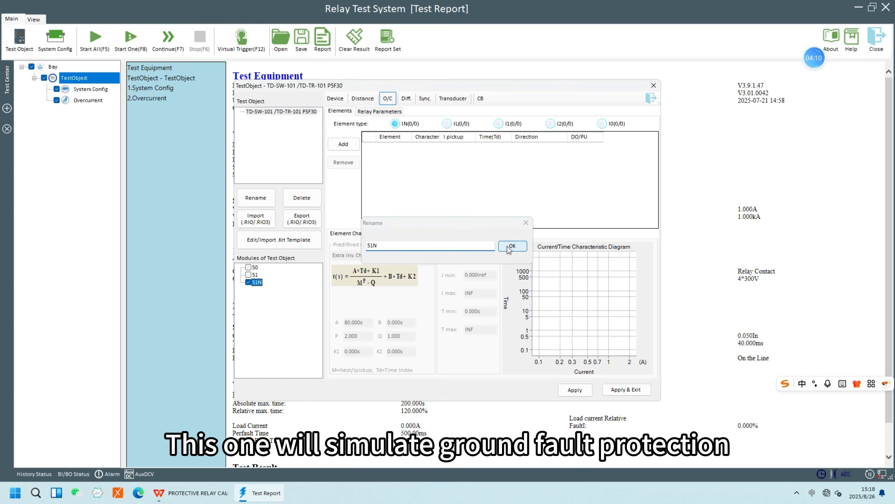
left_click(353, 144)
- Look up the 51N ground fault settings in the calculation sheet and assign the IEC Definite Time characteristic to the 51N element
left_click(222, 496)
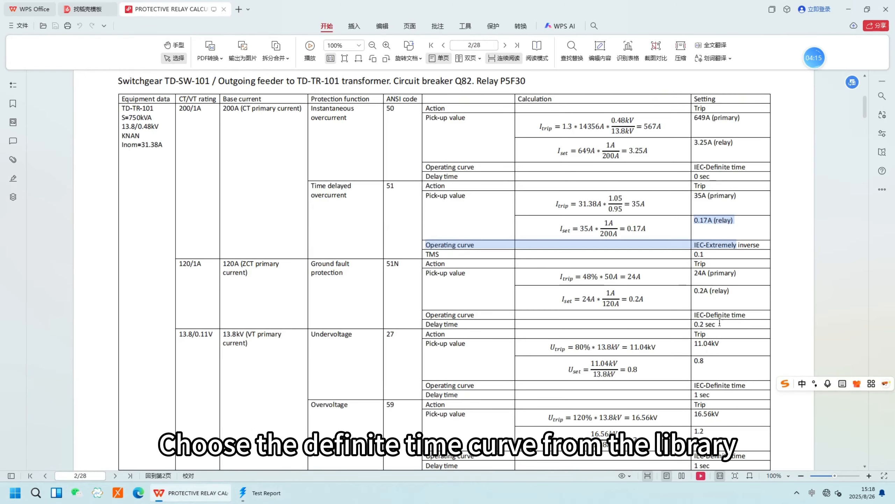
left_click(703, 316)
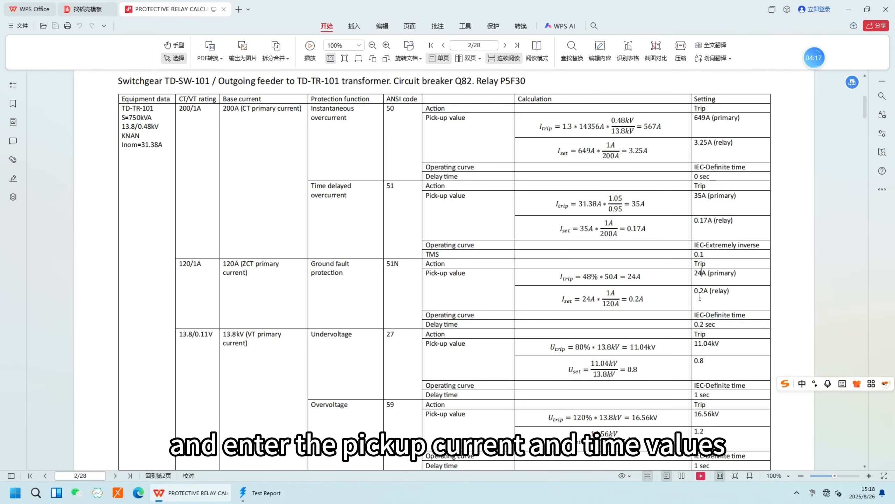
left_click_drag(696, 290, 721, 291)
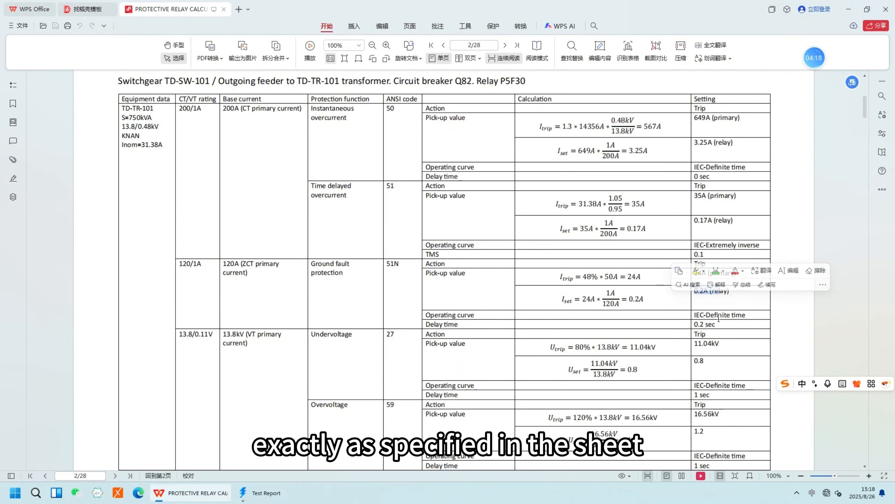
left_click(261, 490)
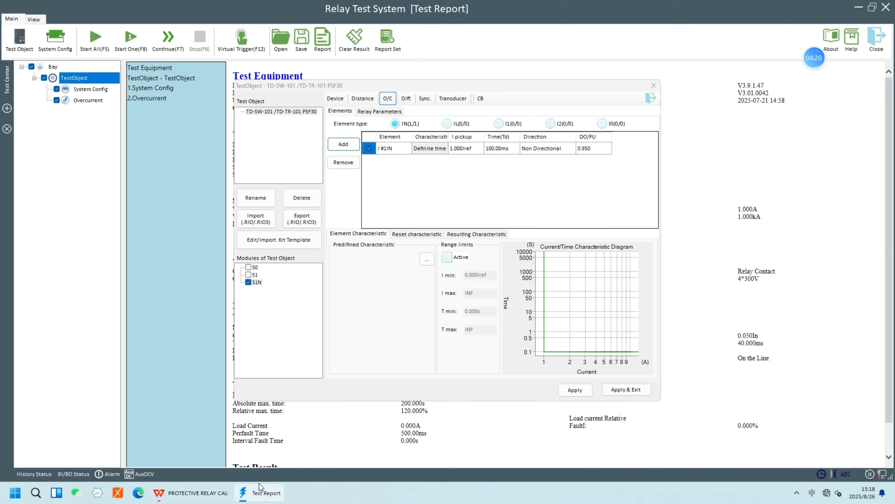
left_click(432, 152)
left_click(426, 259)
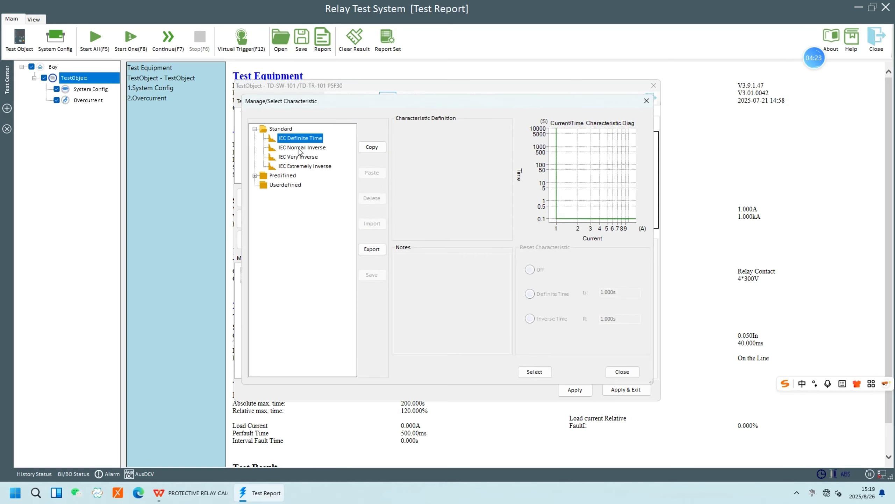
left_click(534, 372)
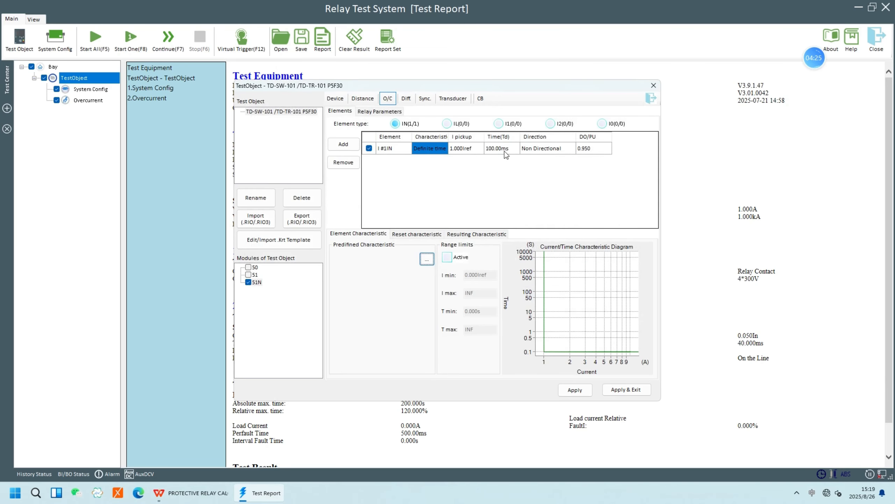
- Set the 51N element's pickup current to 0.2 Iref and its time to 200 ms, then apply the settings and close the test object
double_click(471, 148)
type("0.2")
key("Return")
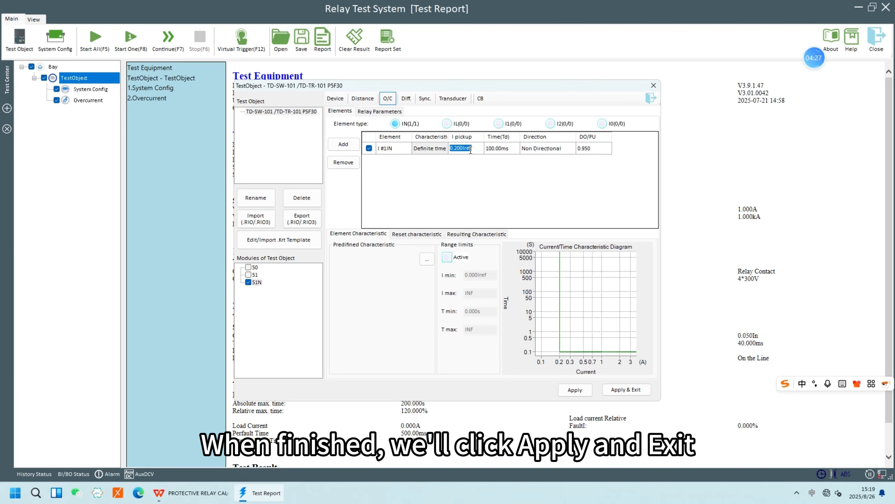
double_click(507, 148)
type("200")
key("Return")
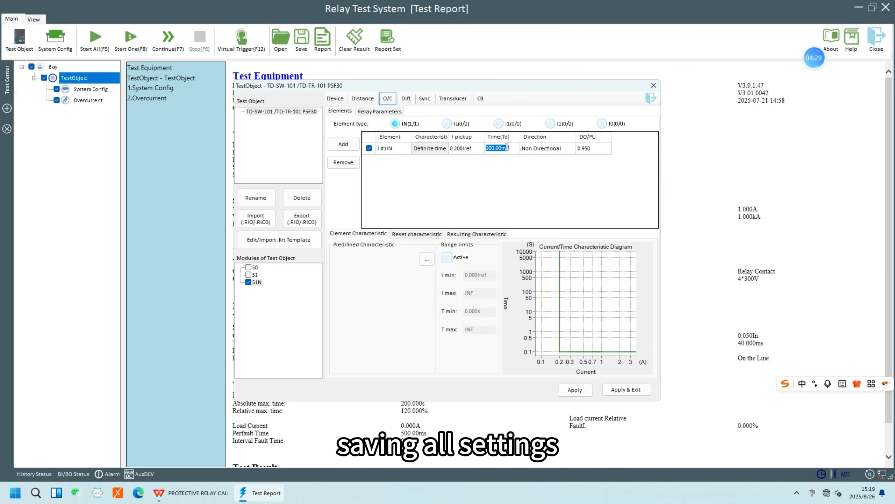
left_click(575, 390)
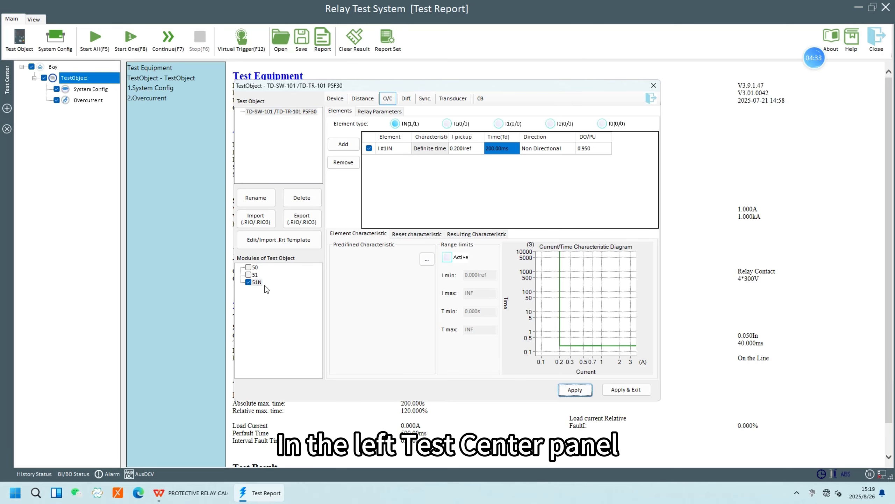
left_click(626, 390)
- Rename the existing Overcurrent test as 50 and link it to function module 50
left_click(83, 101)
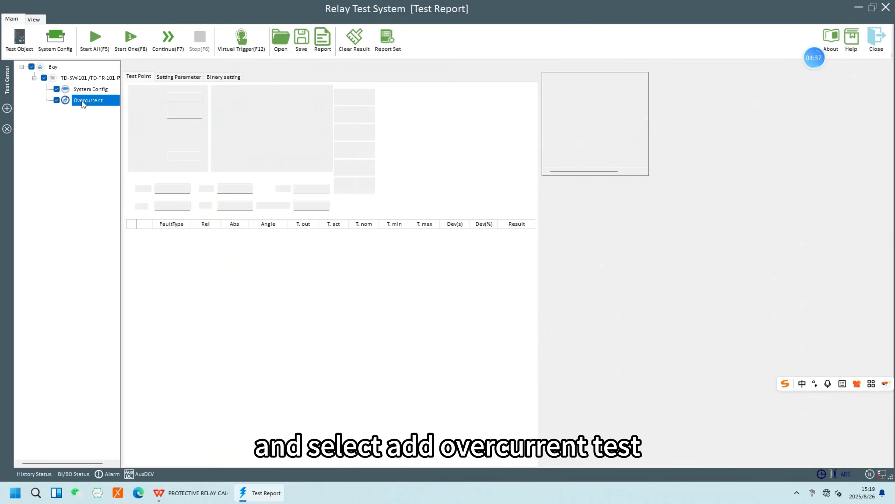
right_click(82, 101)
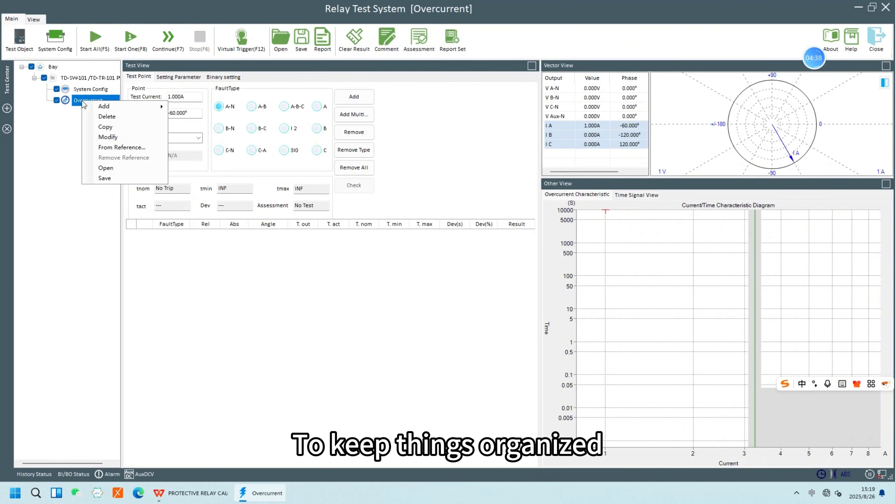
left_click(112, 137)
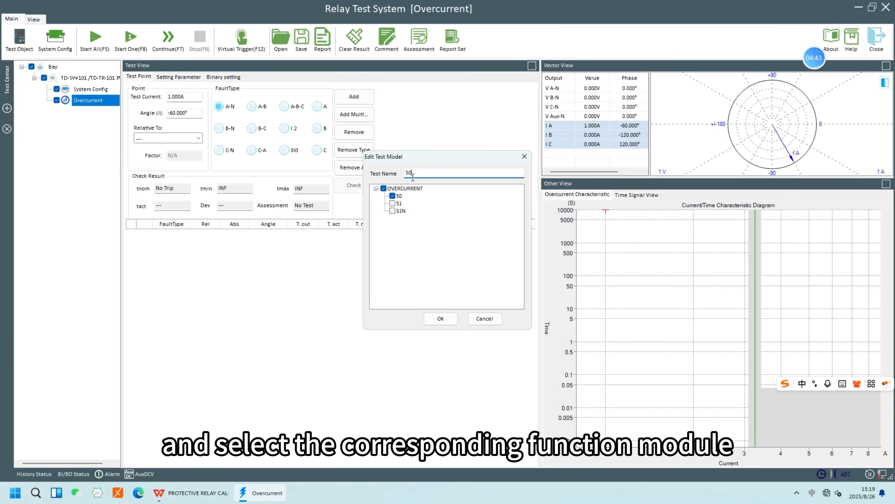
left_click(435, 317)
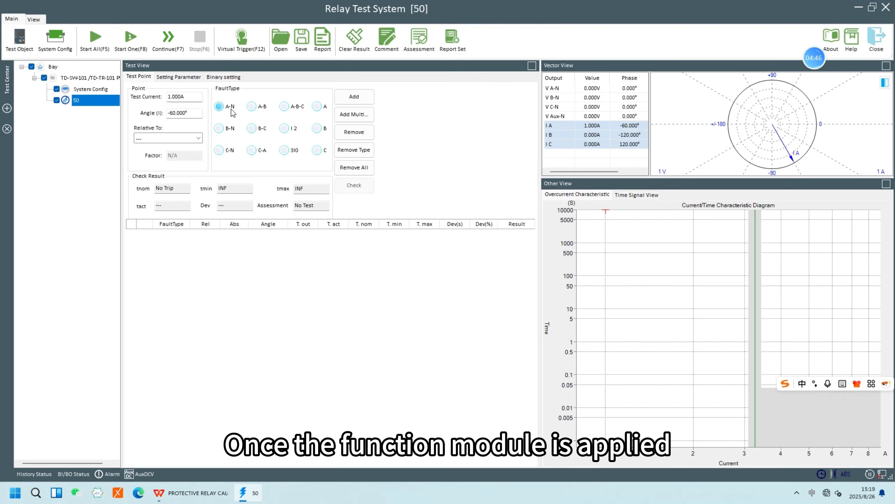
- Add multiple test points to test 50 from 3.5 A to 10 A in 0.5 A steps, for fault type A-N only
left_click(345, 117)
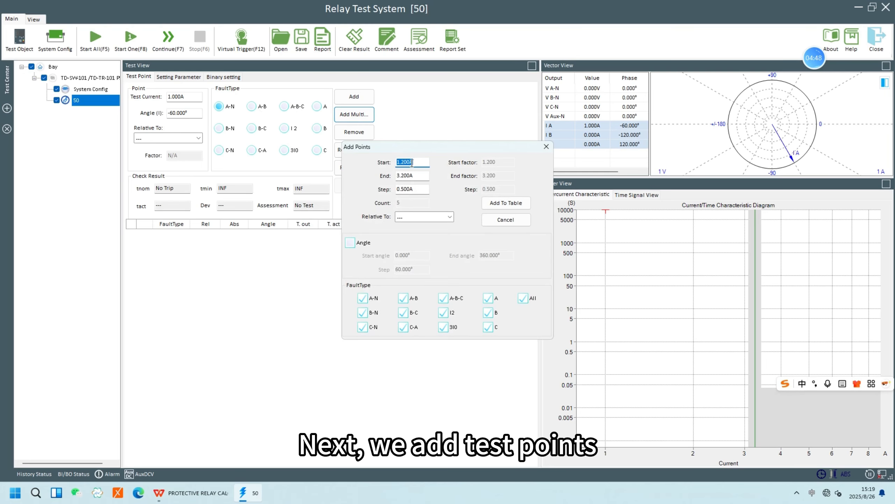
left_click(524, 298)
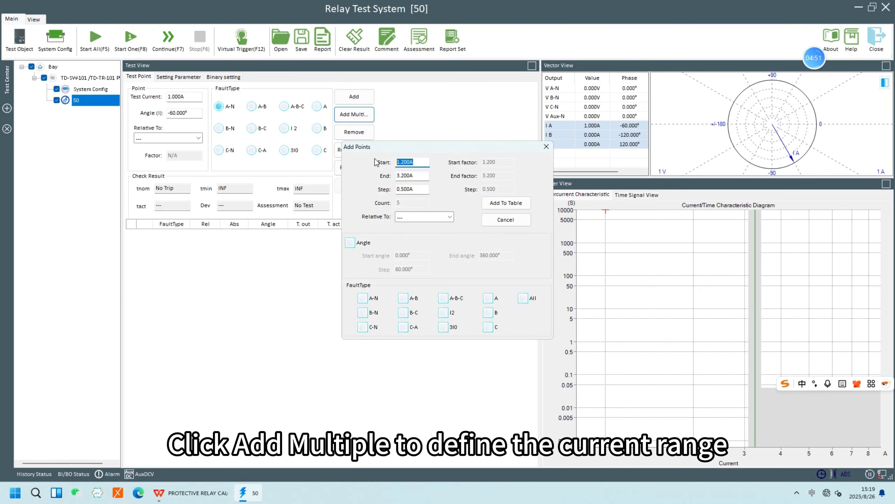
type("3.5")
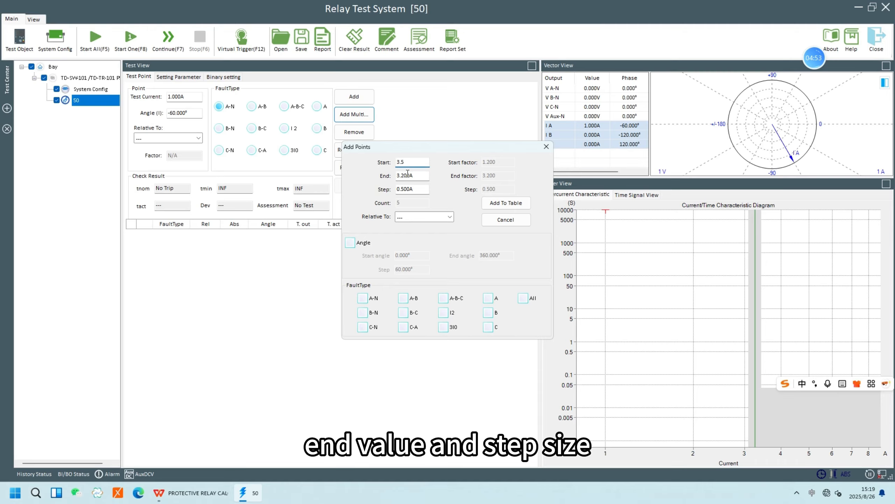
key("Tab")
type("10")
left_click(363, 298)
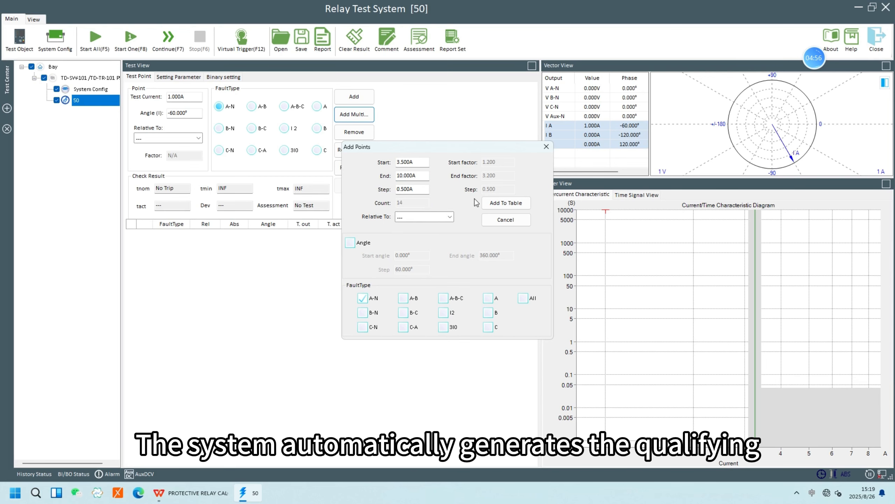
left_click(506, 203)
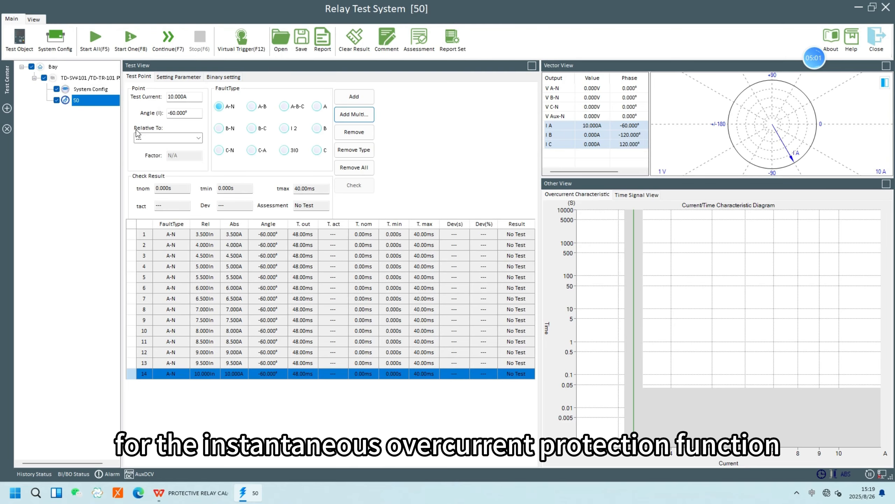
- Add an Overcurrent test below test 50, name it 51 and link it to function module 51 only
right_click(87, 103)
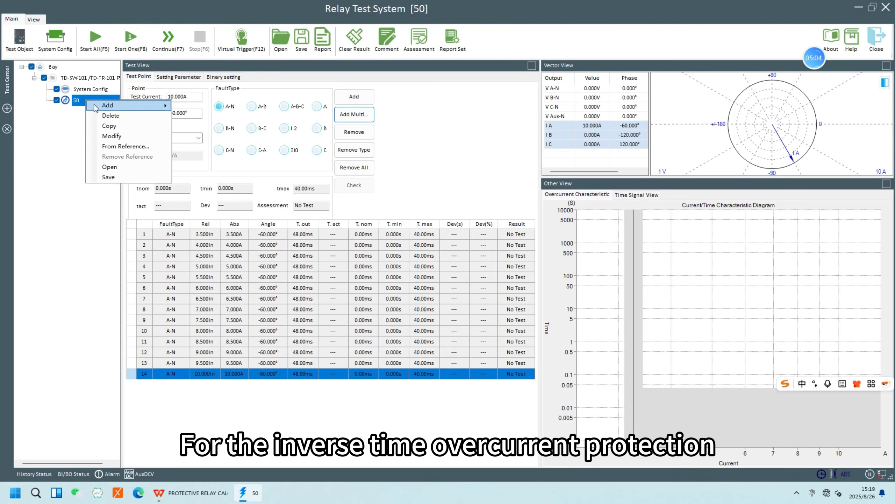
mouse_move(106, 106)
mouse_move(239, 118)
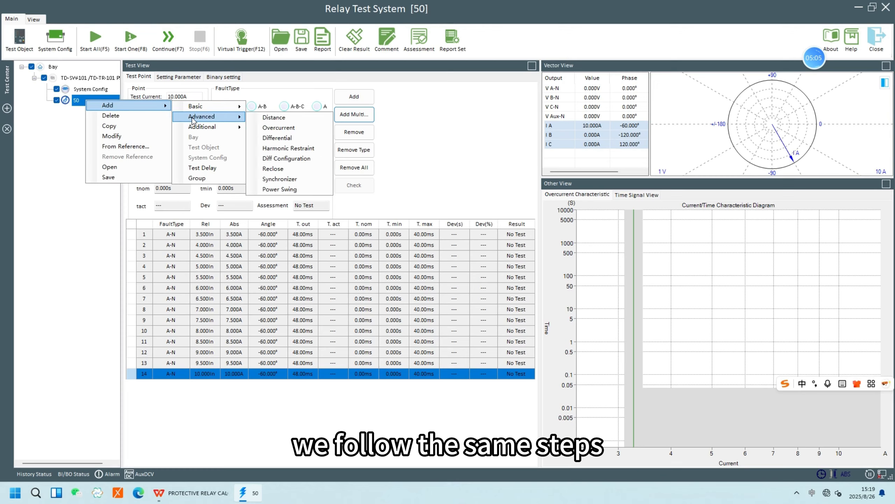
left_click(278, 127)
right_click(98, 115)
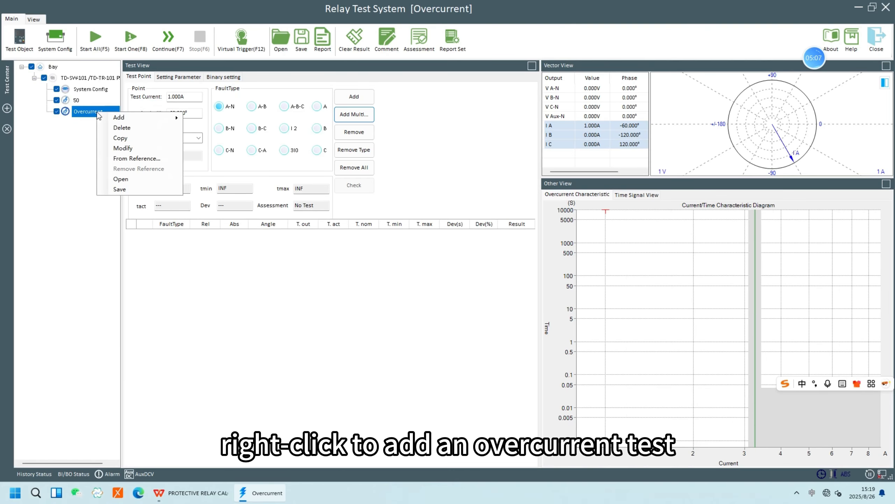
left_click(122, 148)
left_click(393, 203)
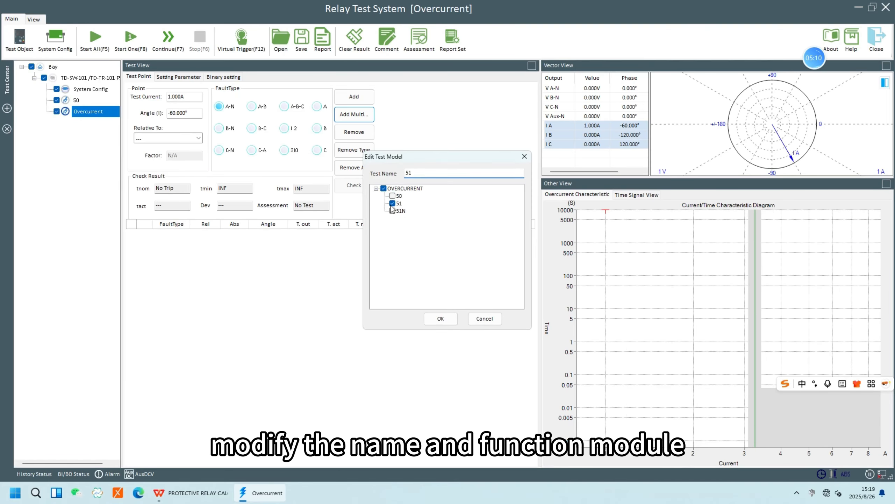
left_click(444, 323)
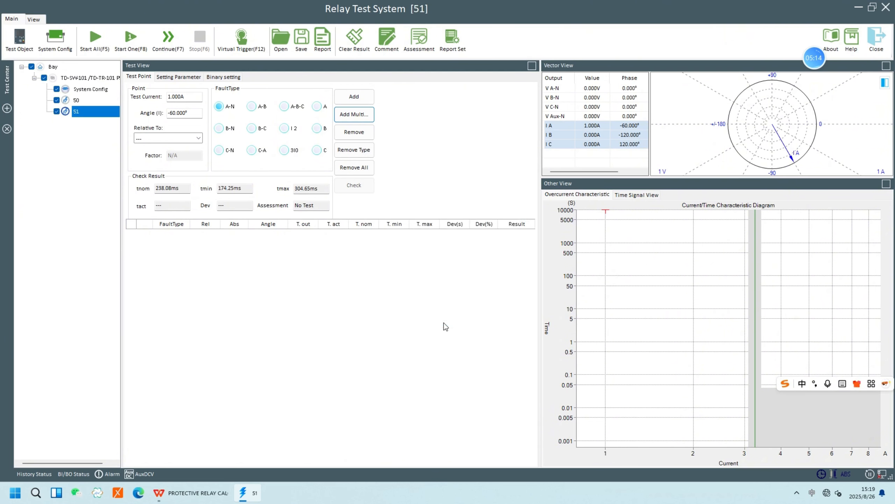
- Add multiple test points to test 51 from 0.5 A to 10 A in 0.5 A steps, for fault type A-N only
left_click(354, 114)
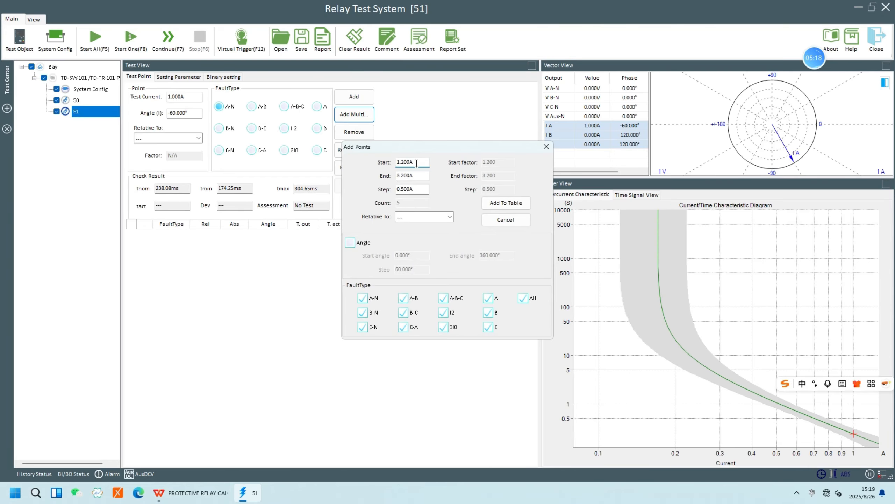
type("0.5")
key("Tab")
type("10")
left_click(363, 298)
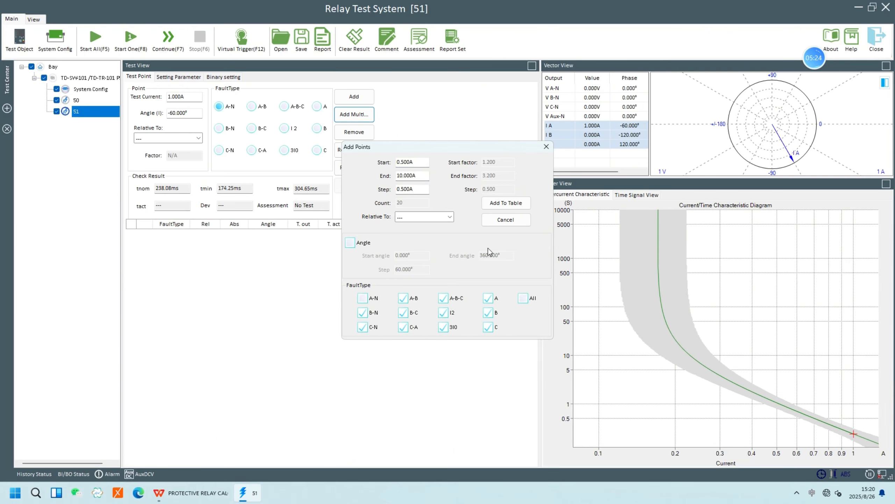
left_click(523, 298)
left_click(524, 299)
left_click(363, 298)
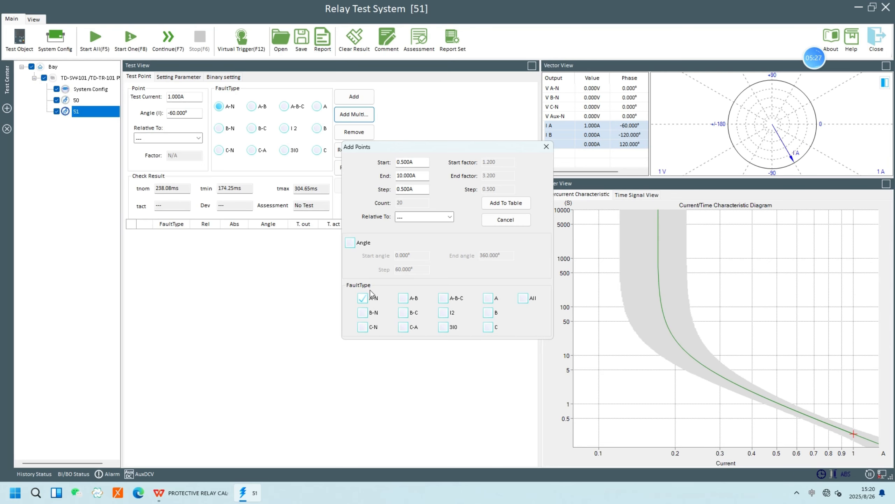
left_click(501, 204)
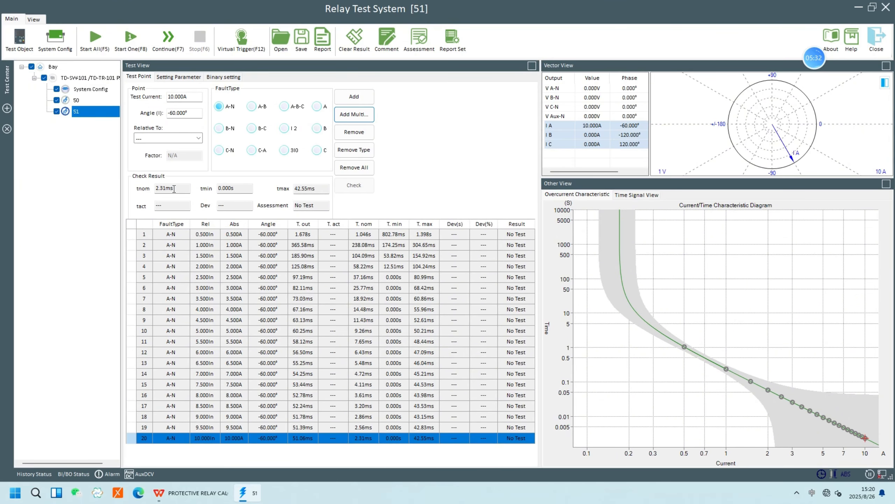
- Add an Overcurrent test below test 51, name it 51N and link it to function module 51N only
right_click(93, 115)
mouse_move(113, 117)
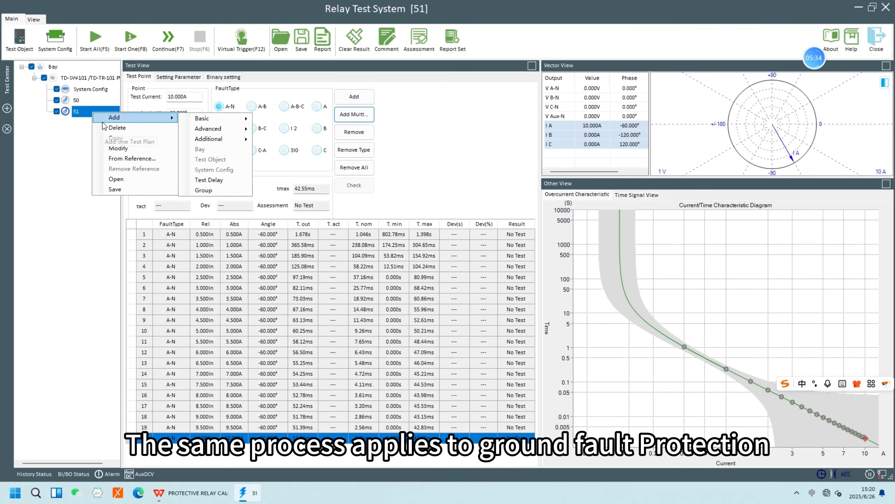
mouse_move(219, 128)
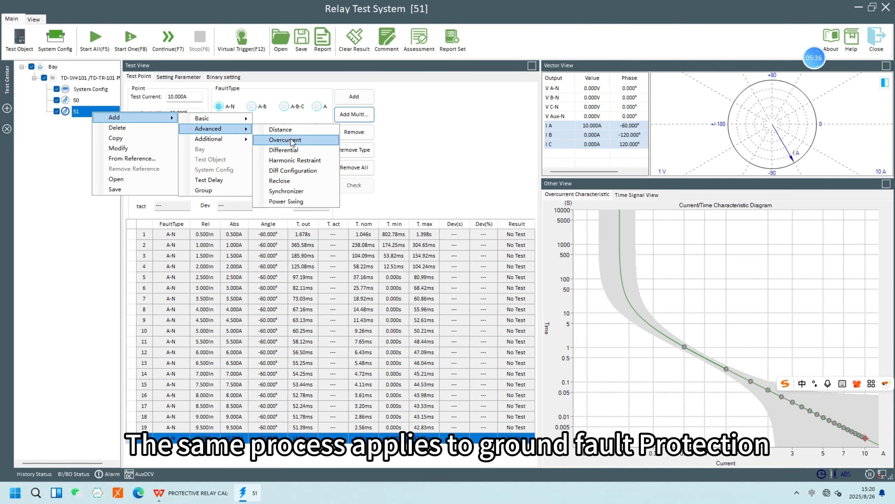
left_click(285, 139)
right_click(106, 123)
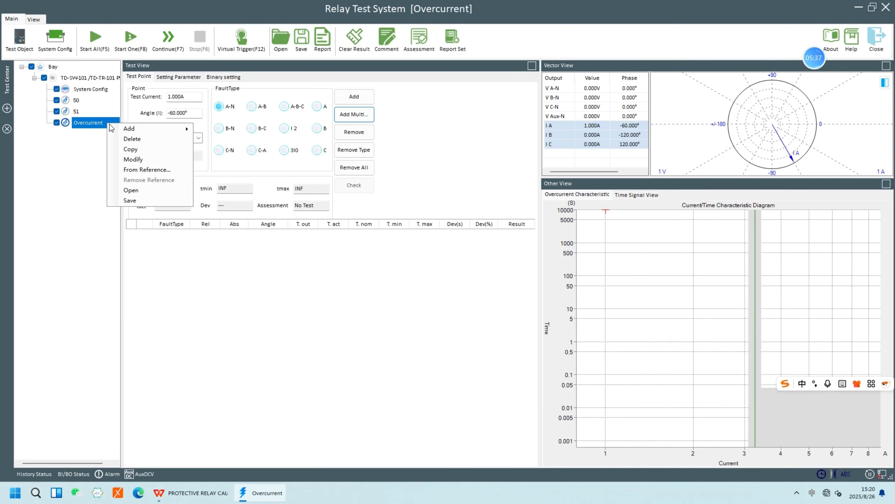
left_click(133, 159)
left_click(393, 211)
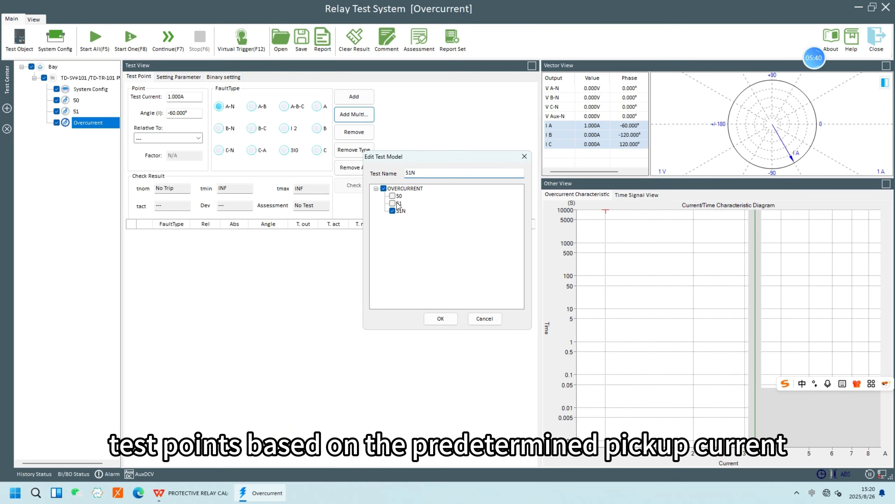
left_click(440, 319)
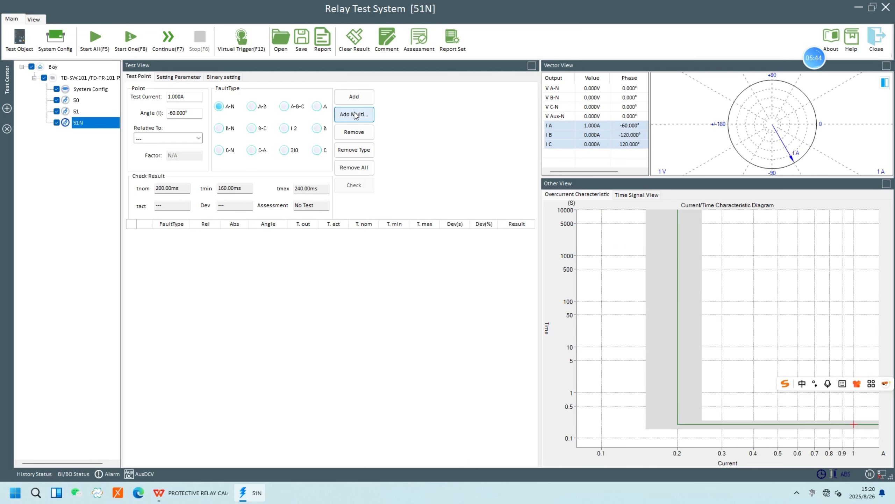
- Add multiple test points to test 51N from 0.5 A to 10 A in 0.5 A steps, for fault type A-N only
left_click(354, 115)
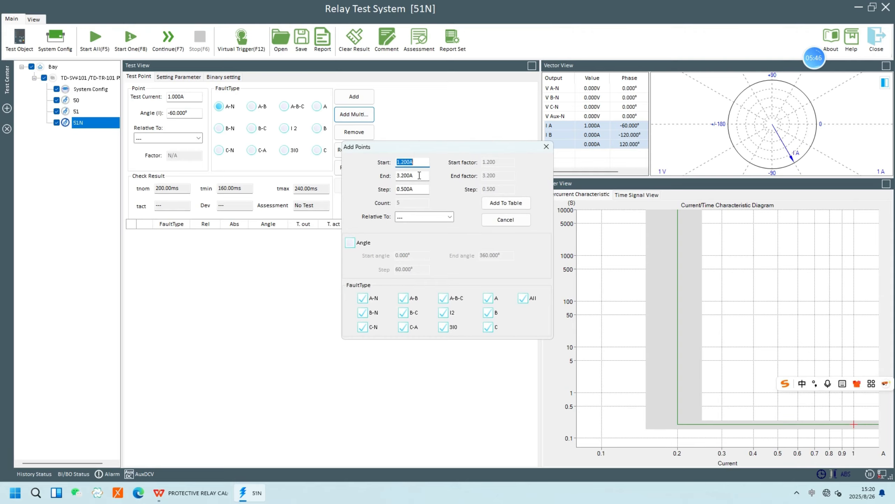
type("0.5")
key("Tab")
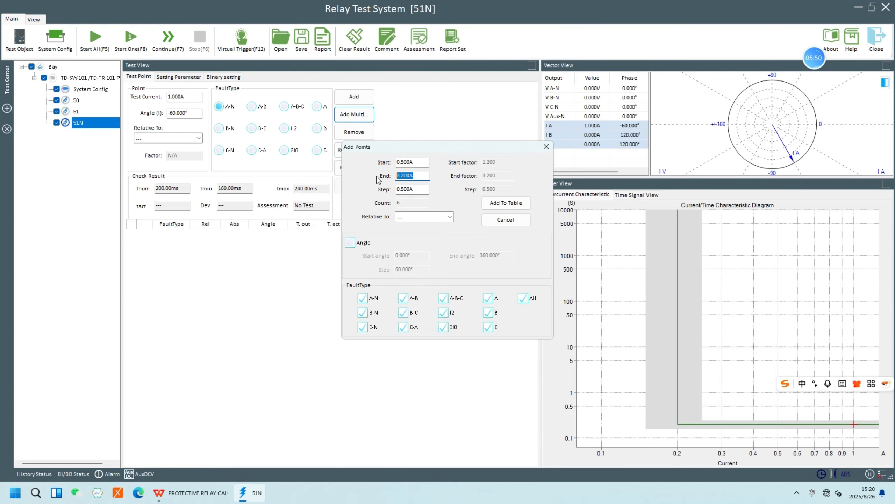
type("10")
left_click(523, 298)
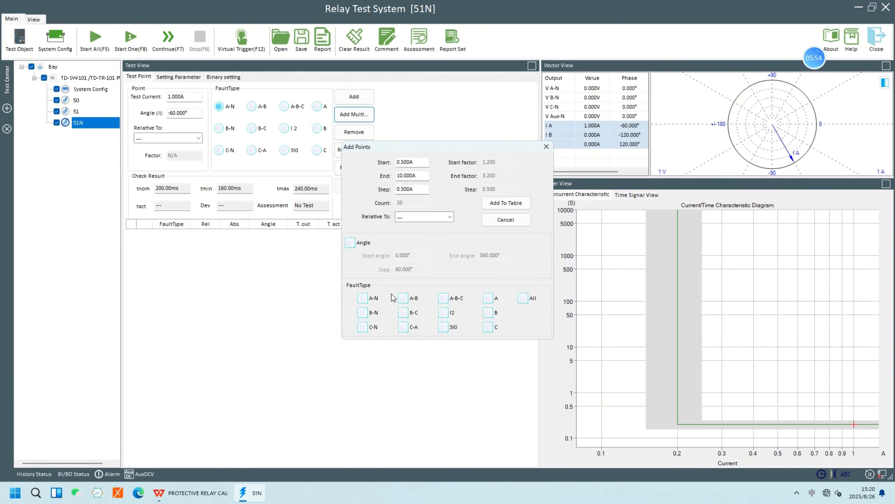
left_click(512, 202)
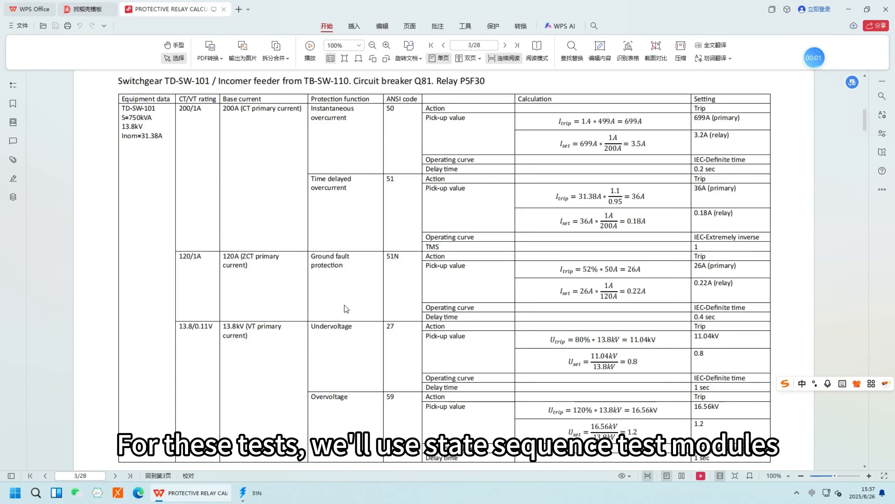
- Look over the undervoltage 27 and overvoltage 59 entries in the calculation sheet, then return to Relay Test System
left_click_drag(309, 326, 352, 327)
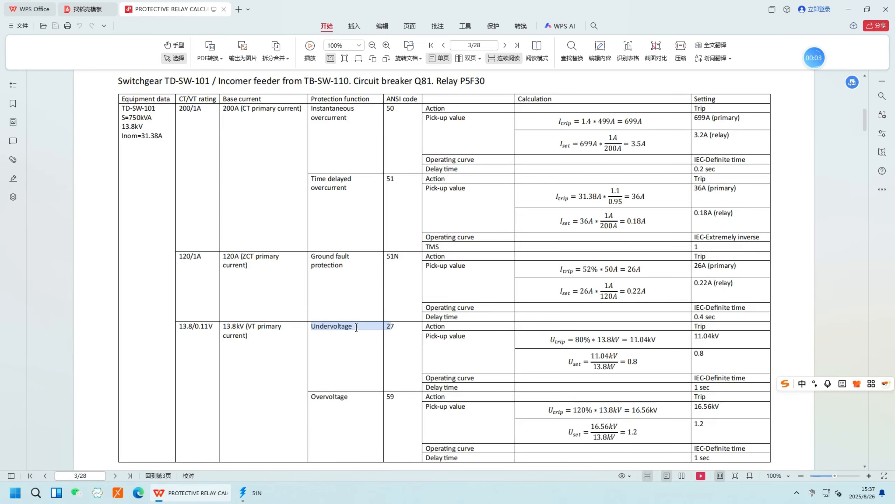
left_click_drag(348, 398, 315, 401)
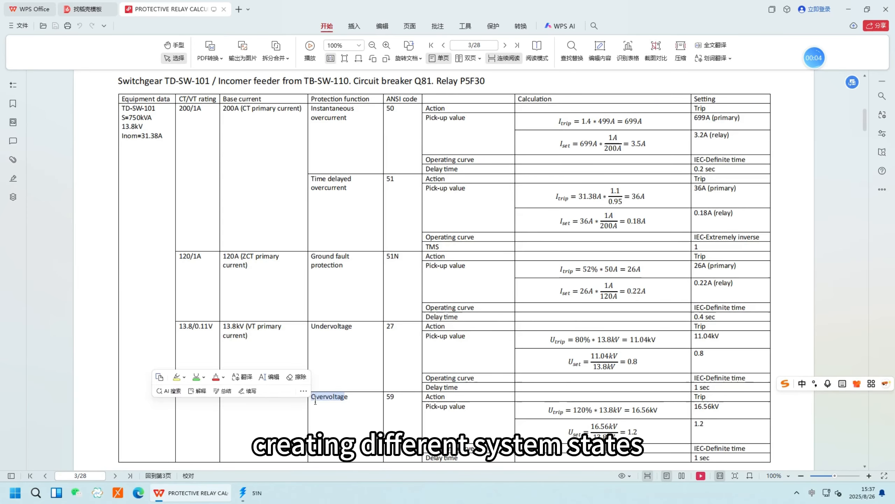
left_click(325, 428)
left_click(254, 494)
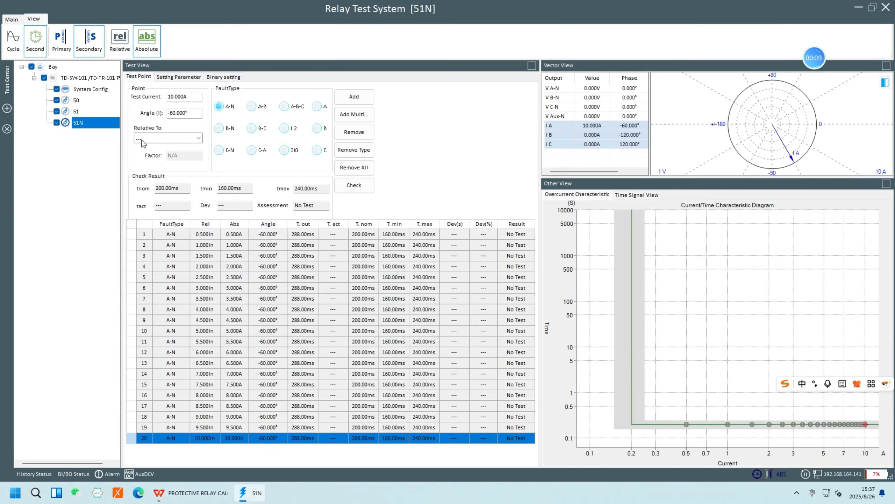
- Add a basic State Sequencer test below test 51N and rename it 27
right_click(102, 126)
mouse_move(147, 135)
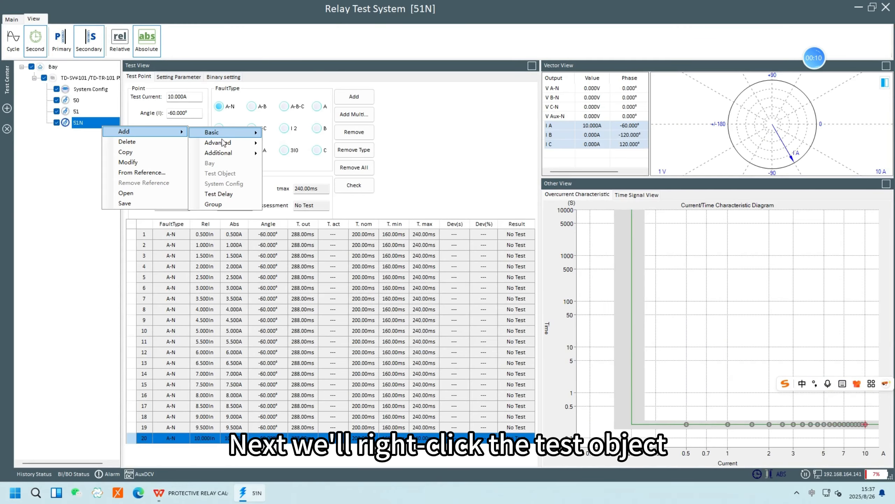
mouse_move(228, 133)
left_click(296, 155)
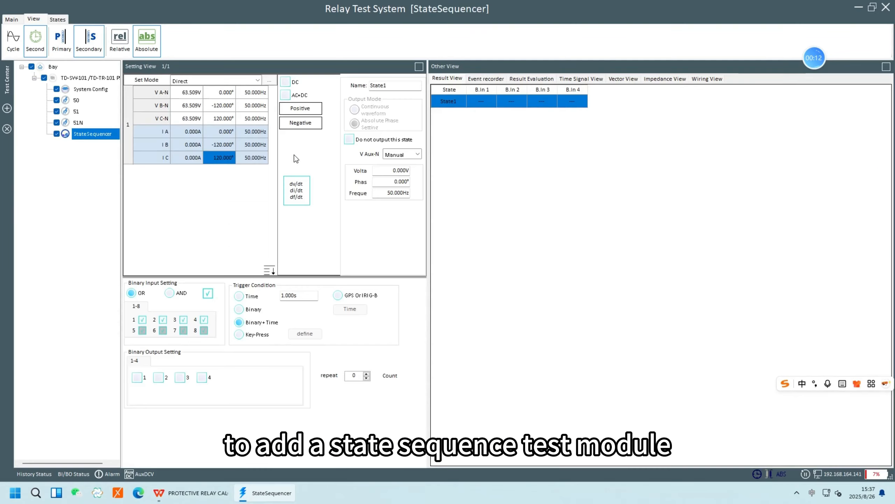
right_click(91, 133)
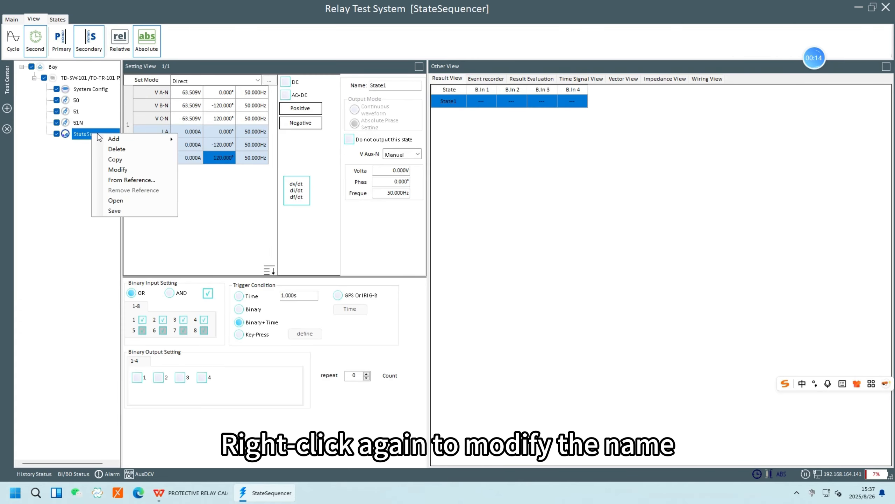
left_click(118, 170)
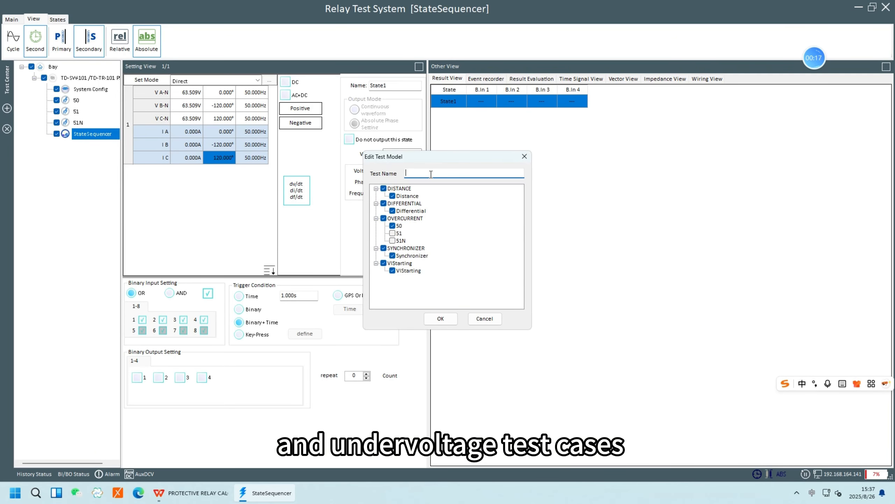
type("27")
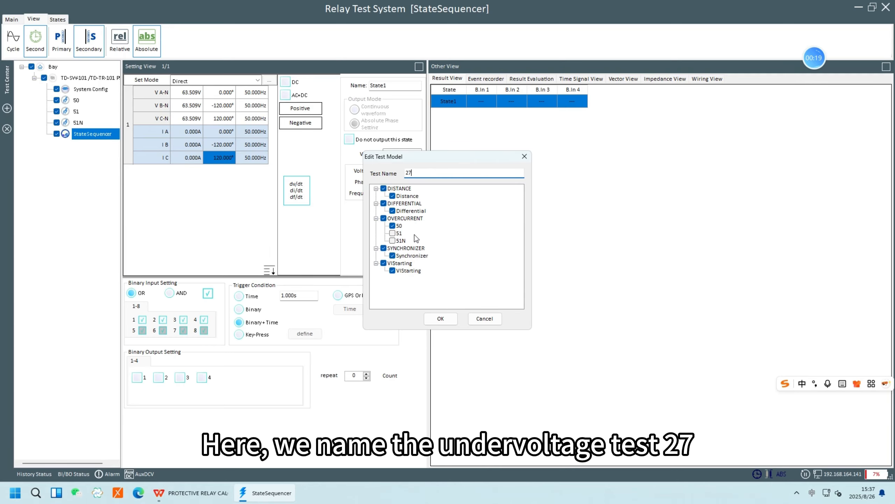
left_click(432, 319)
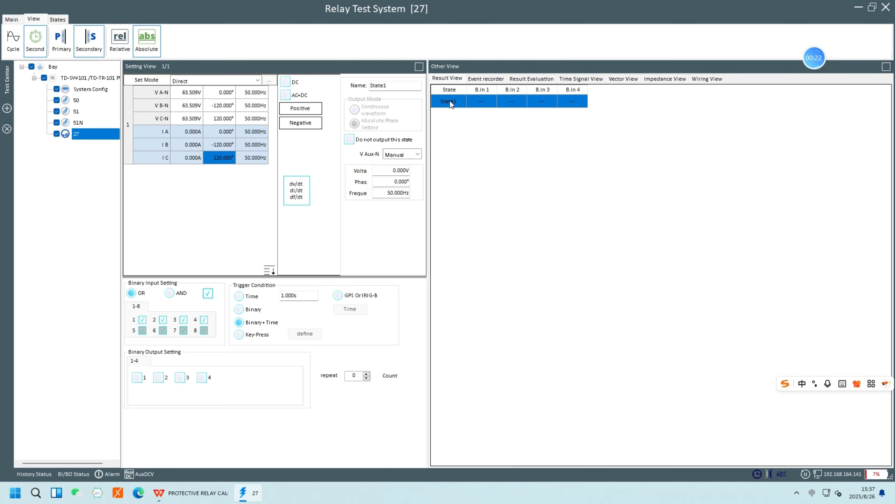
- Add a second state to test 27, and give State1 balanced 63.509 V phase voltages with a 1.000 s Time trigger
left_click(57, 18)
left_click(16, 39)
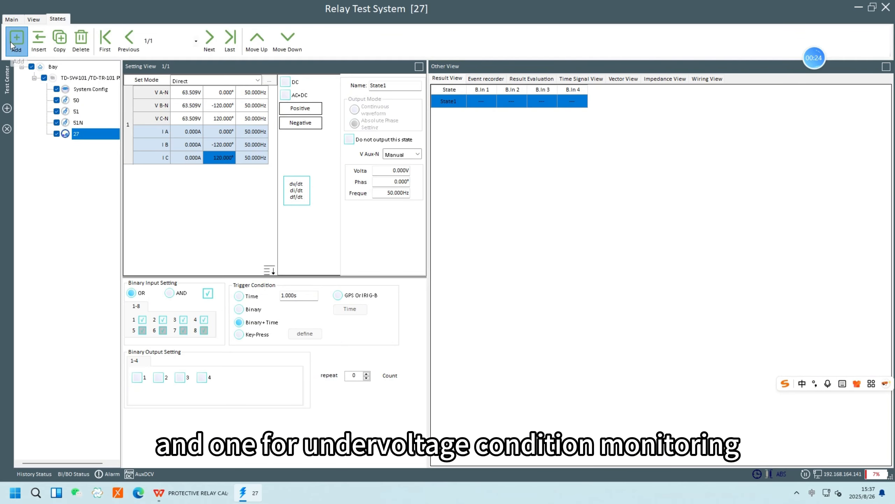
left_click(456, 102)
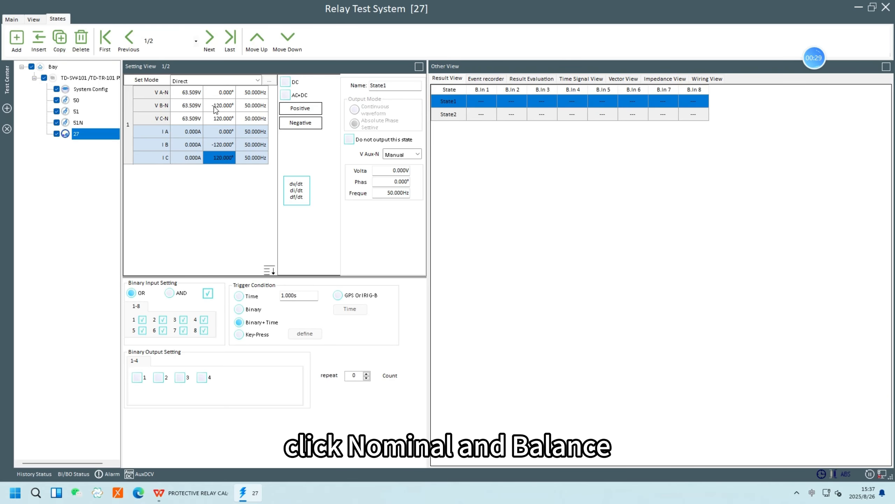
left_click(188, 92)
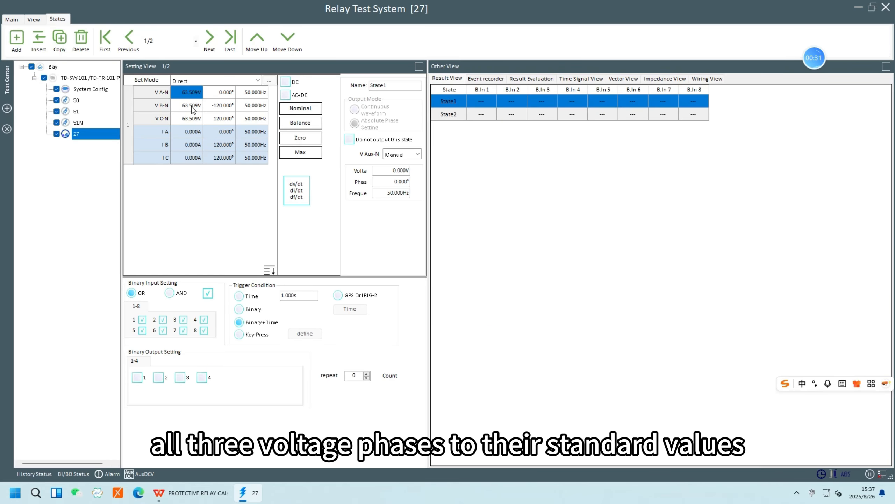
left_click(300, 123)
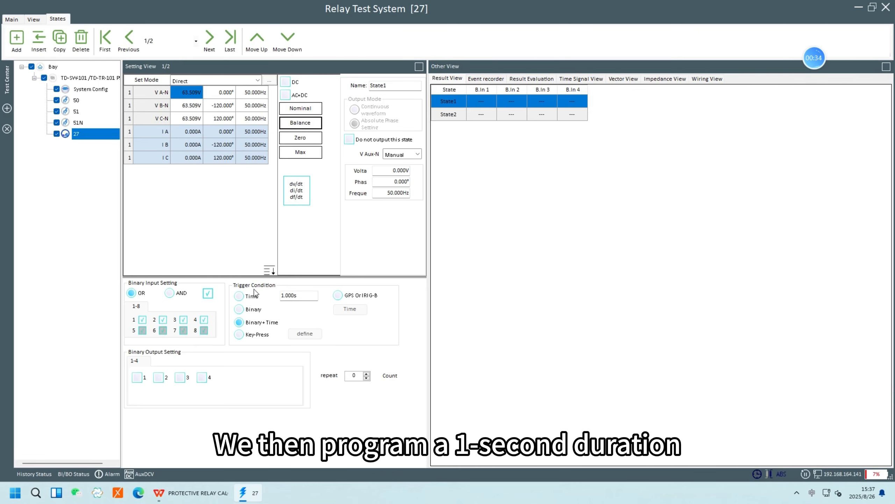
left_click(247, 297)
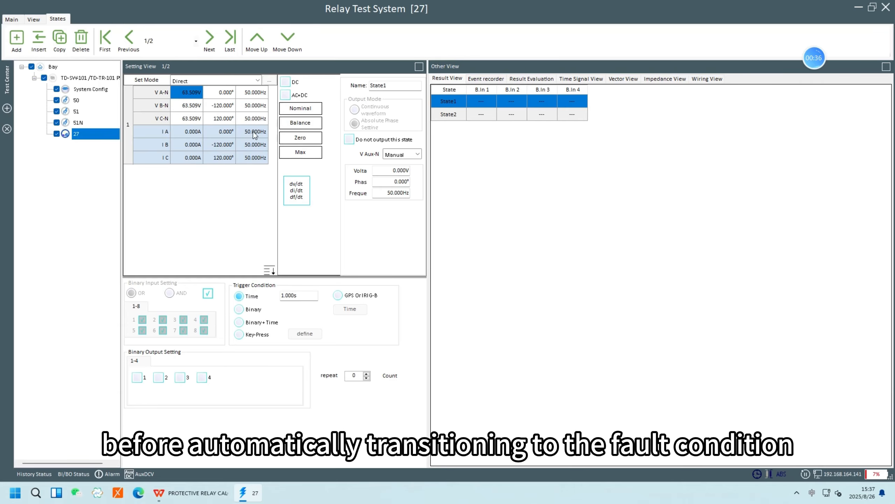
- Select State2 and look up the undervoltage 27 pick-up and delay settings in the calculation sheet, then return to Relay Test System
left_click(462, 114)
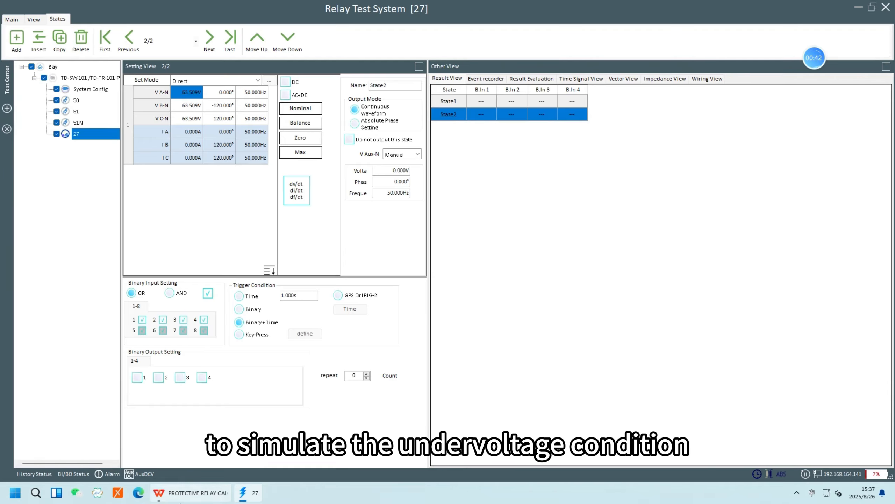
left_click(190, 493)
scroll(458, 342, "down", 1)
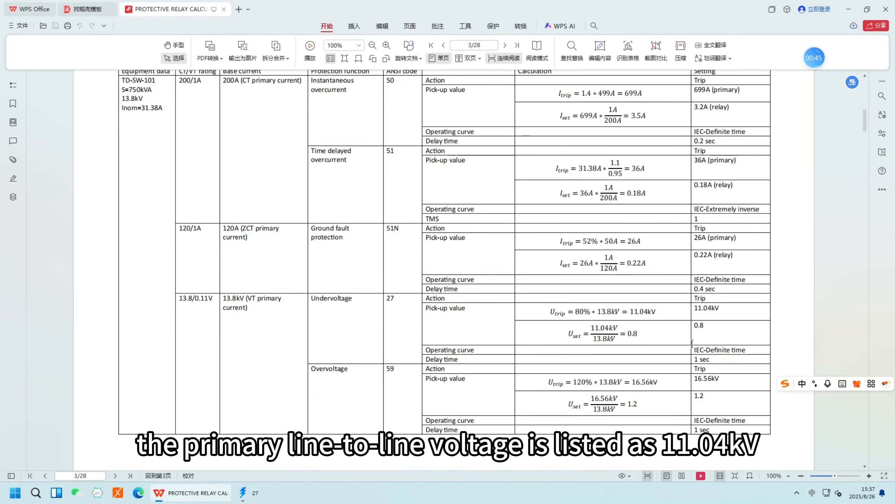
left_click(242, 493)
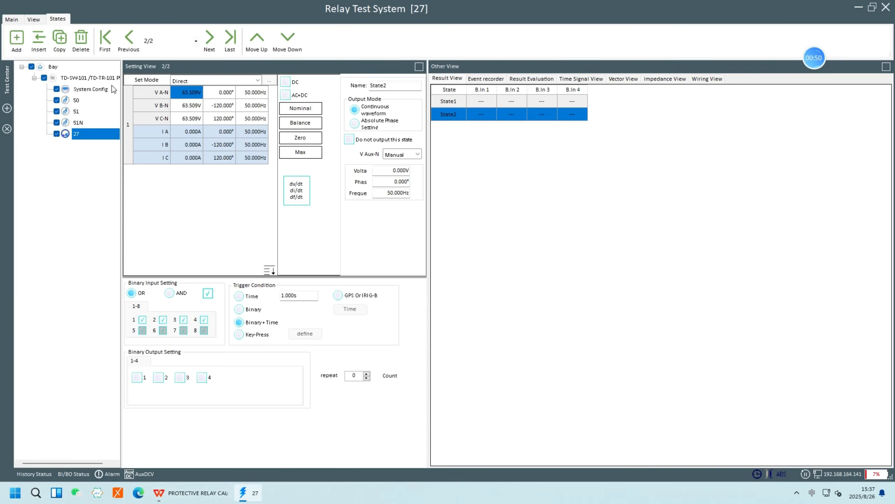
- Give State2 of test 27 balanced 6.374 kV phase voltages in primary values, then return to secondary values and use a Binary trigger
left_click(36, 20)
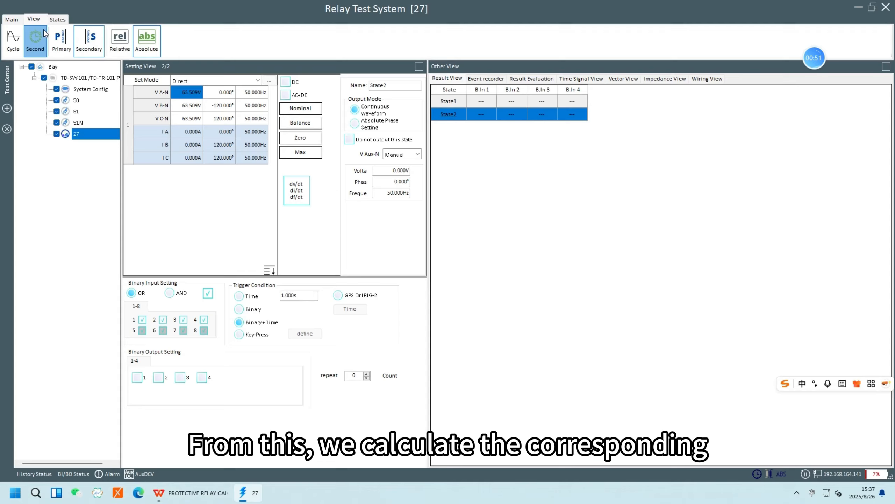
left_click(61, 50)
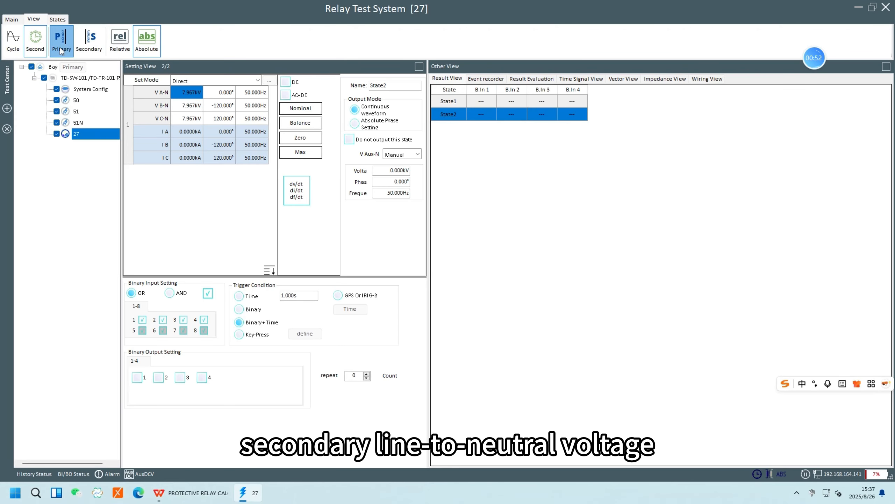
left_click(191, 97)
type("6.")
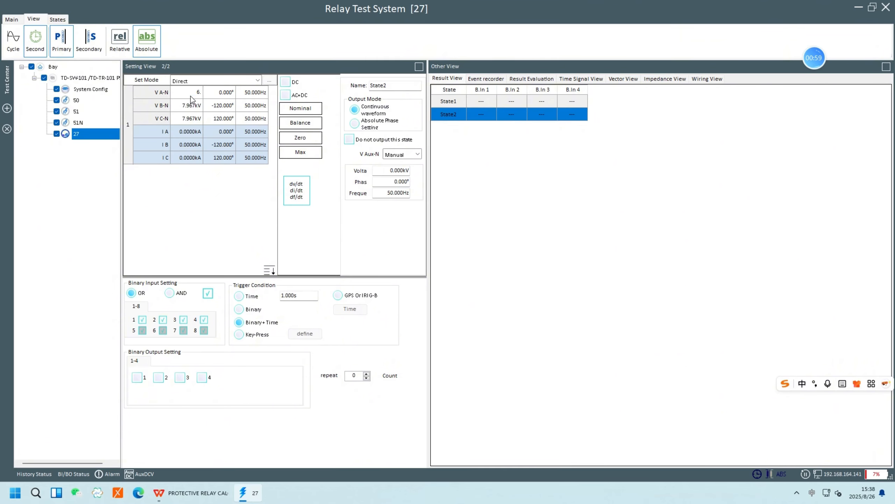
type("374")
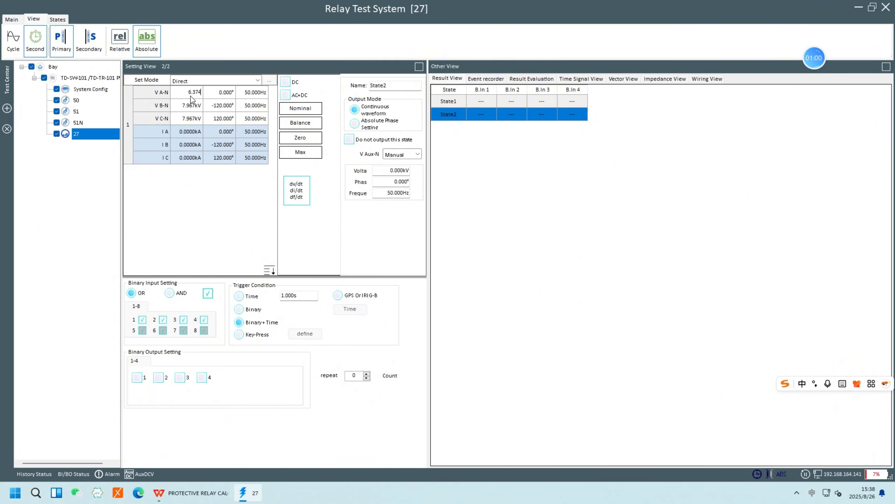
left_click(300, 122)
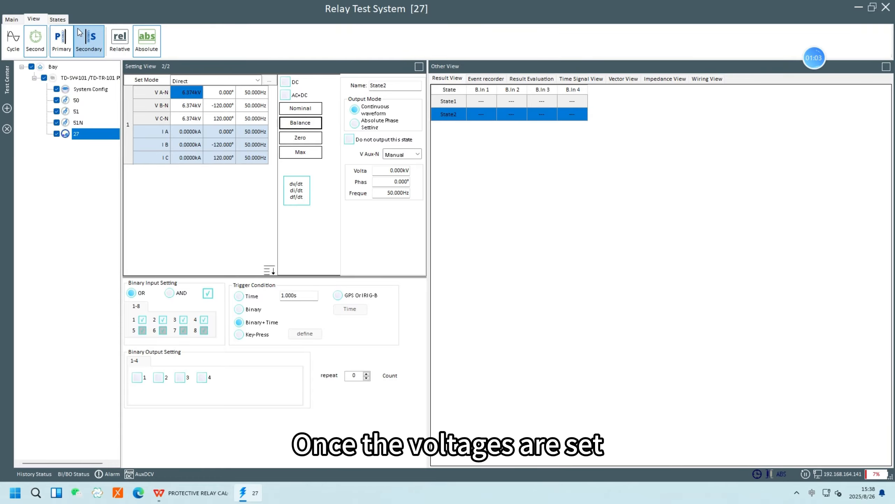
left_click(81, 47)
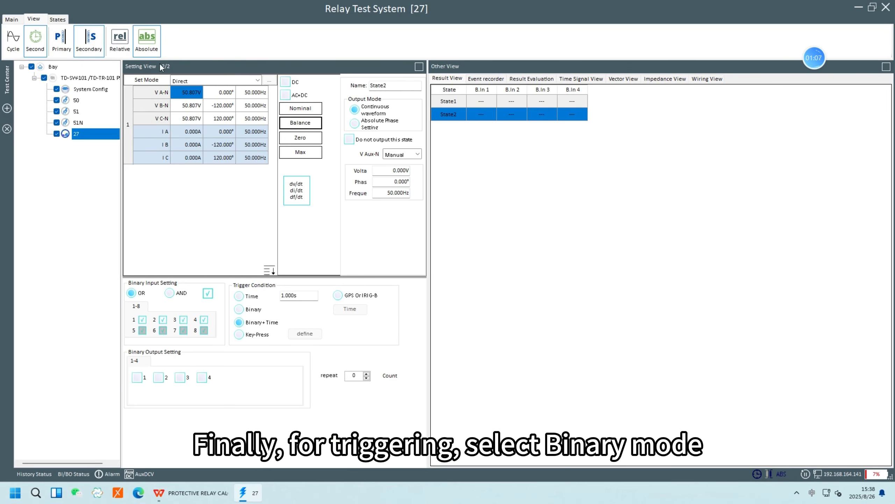
left_click(248, 309)
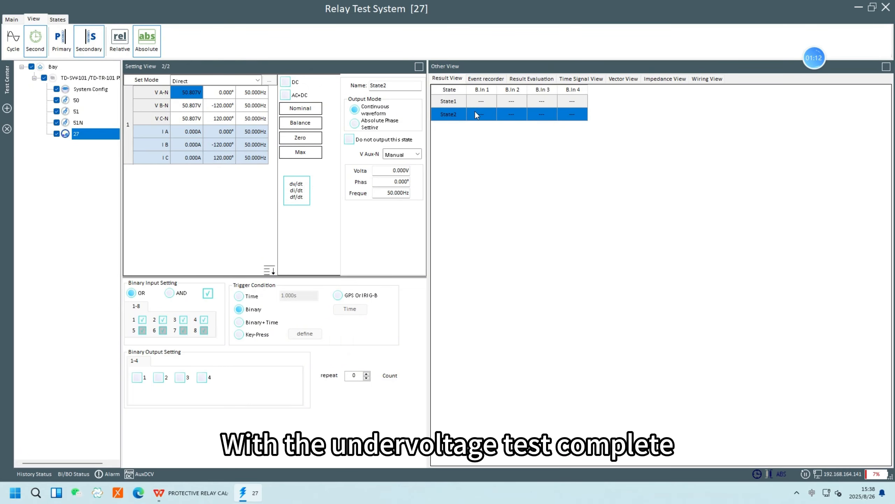
- Add a basic State Sequencer test below test 27 and rename it 59
right_click(103, 143)
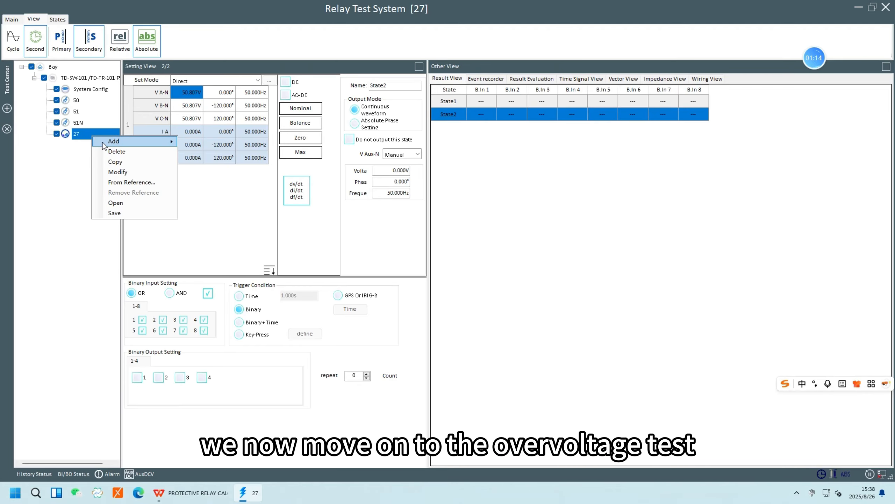
mouse_move(108, 144)
mouse_move(225, 143)
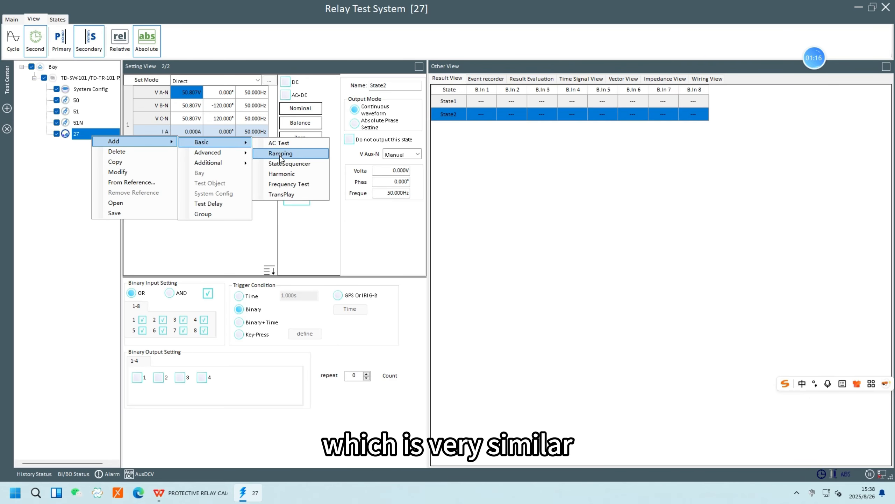
left_click(287, 166)
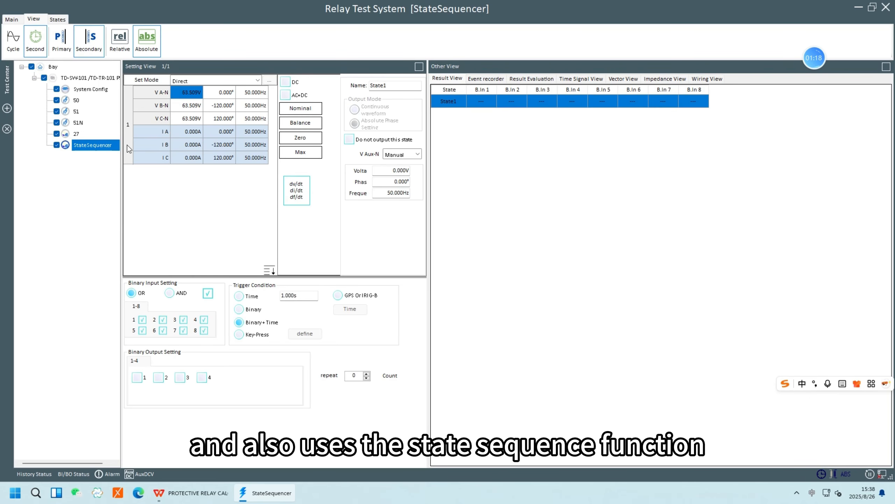
right_click(116, 145)
left_click(127, 182)
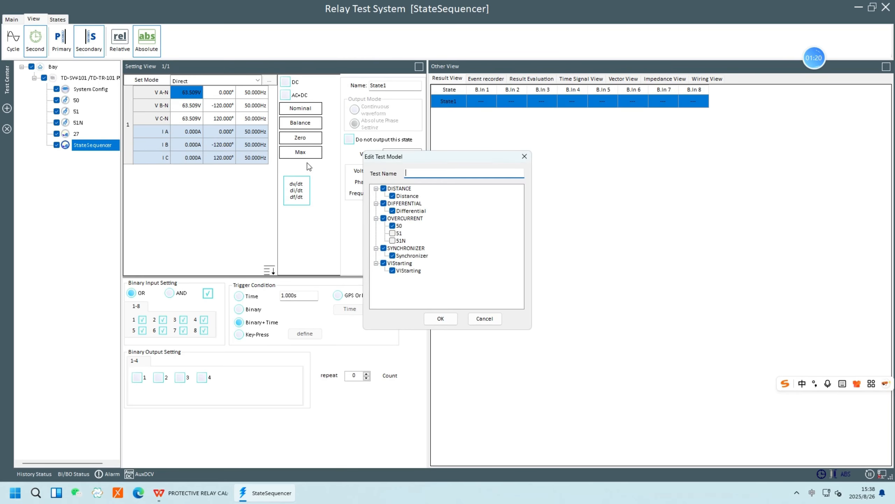
type("59")
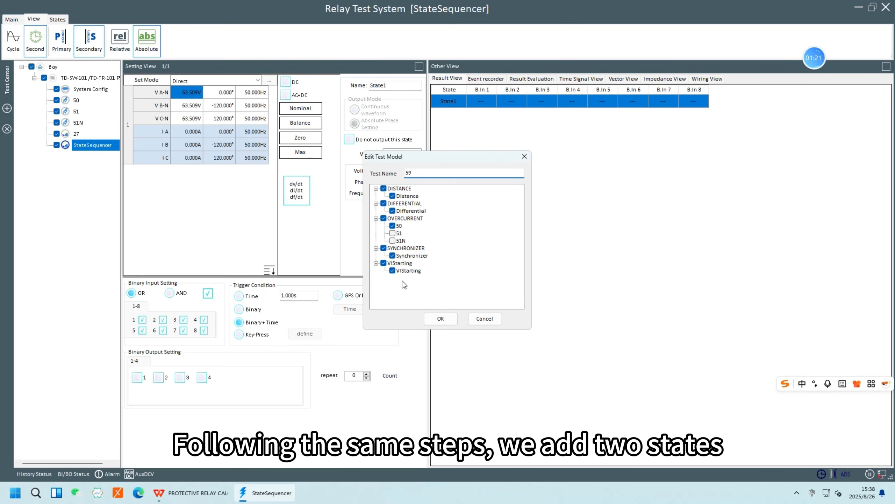
left_click(441, 319)
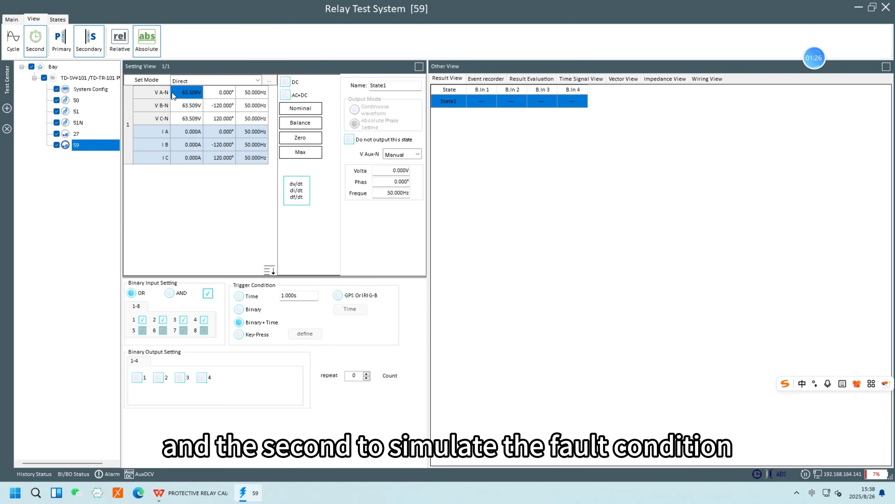
- Add a second state to test 59, and give State1 balanced nominal 63.509 V phase voltages with a 1.000 s Time trigger
left_click(55, 20)
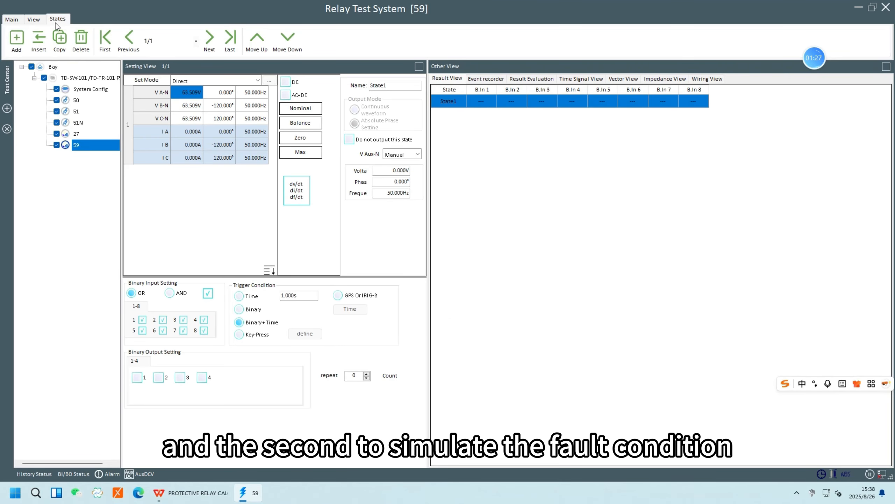
left_click(16, 38)
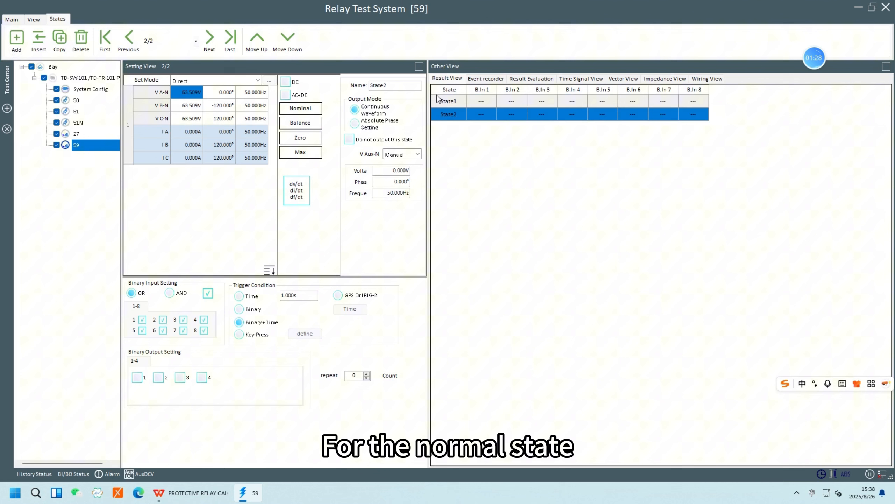
left_click(462, 101)
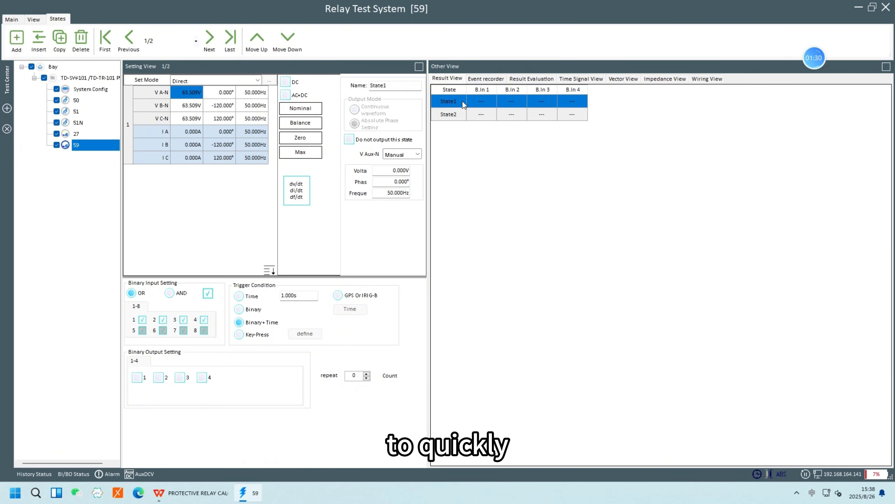
left_click(187, 108)
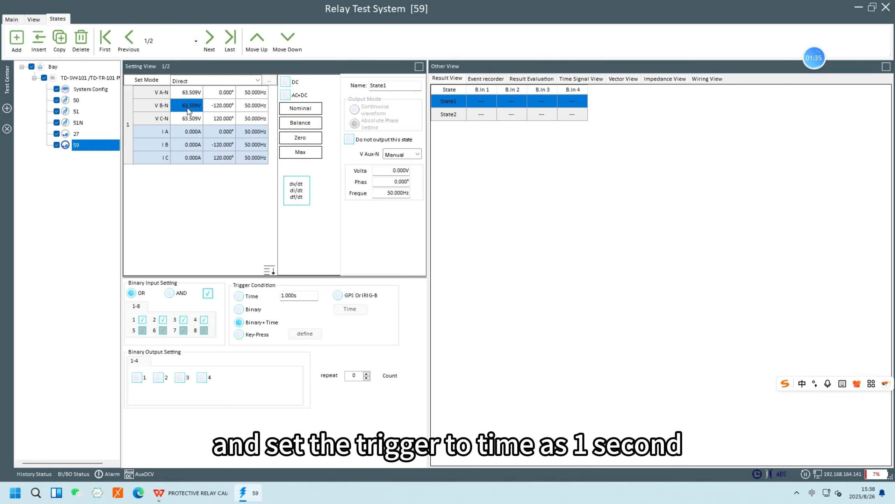
left_click(302, 111)
left_click(302, 124)
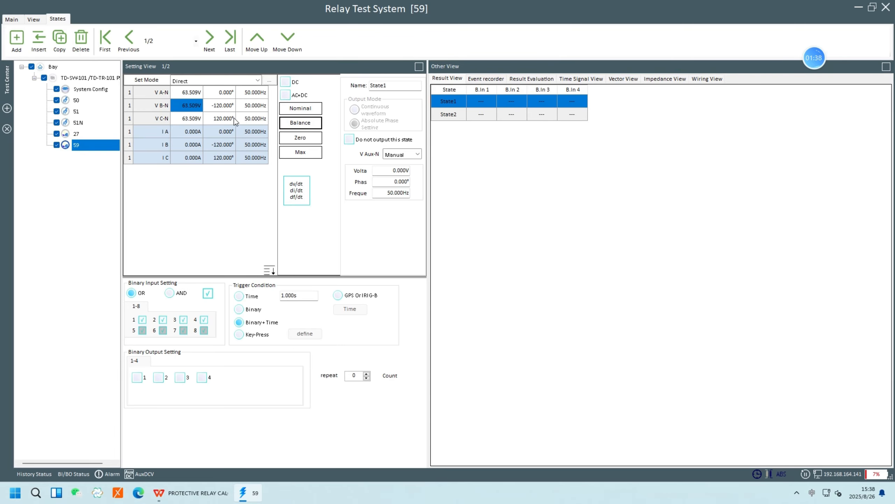
left_click(246, 295)
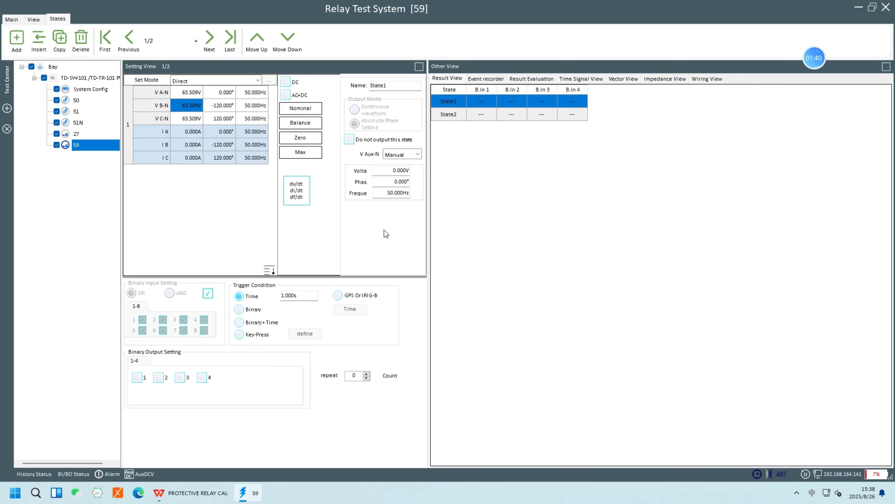
- Show State2 of test 59 in primary values, and look up the overvoltage 59 settings in the calculation sheet before returning to Relay Test System
left_click(454, 113)
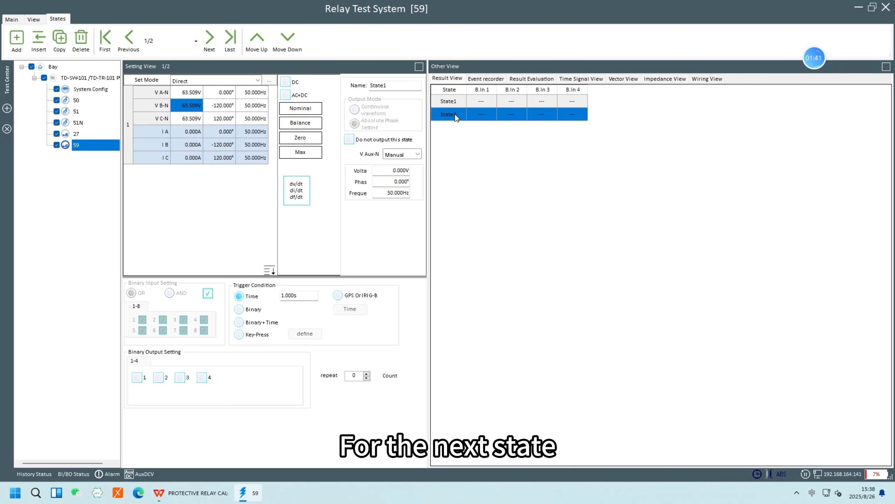
left_click(188, 97)
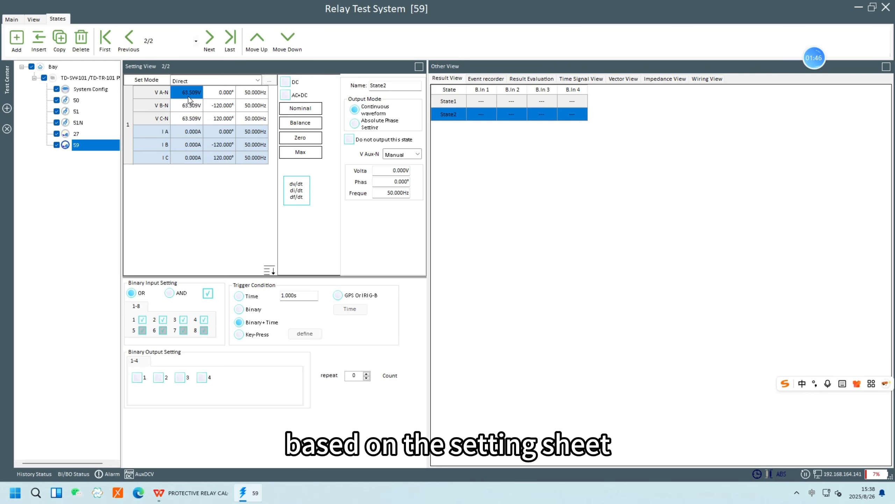
left_click(34, 18)
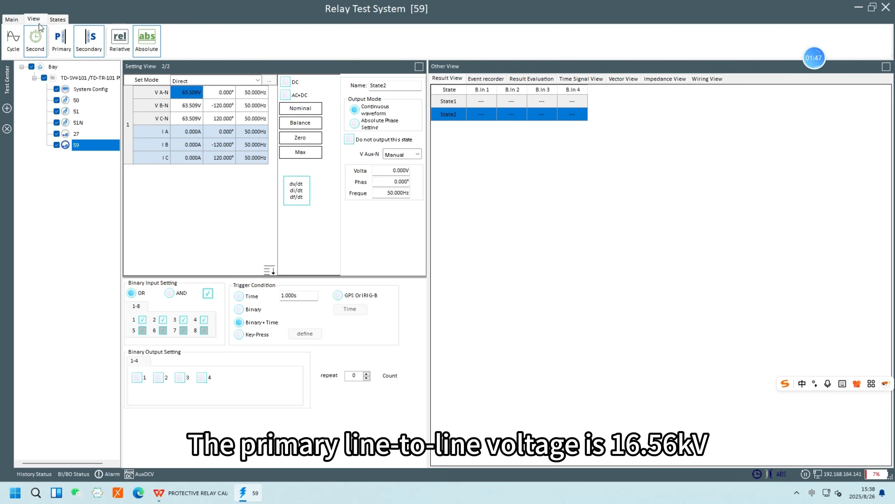
left_click(64, 47)
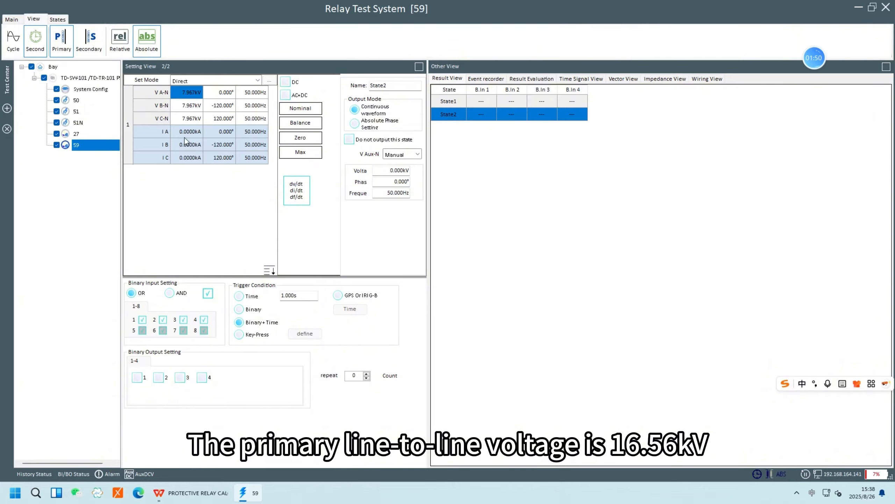
left_click(197, 493)
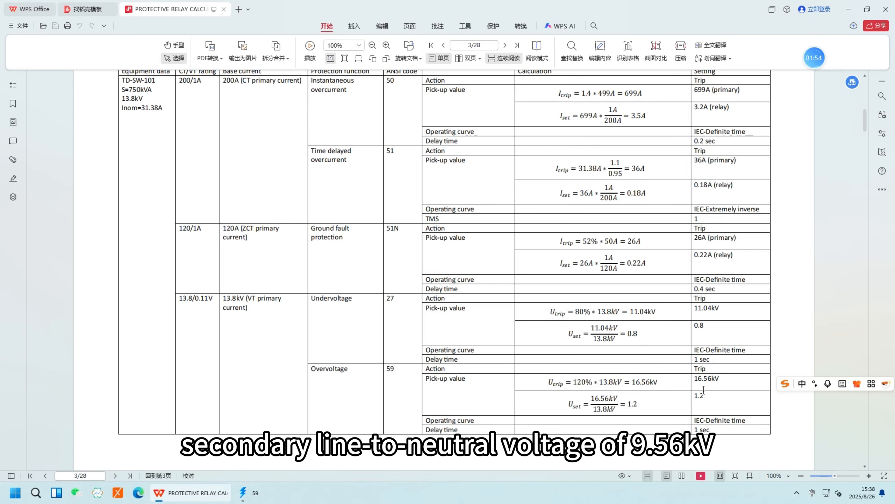
scroll(705, 395, "down", 1)
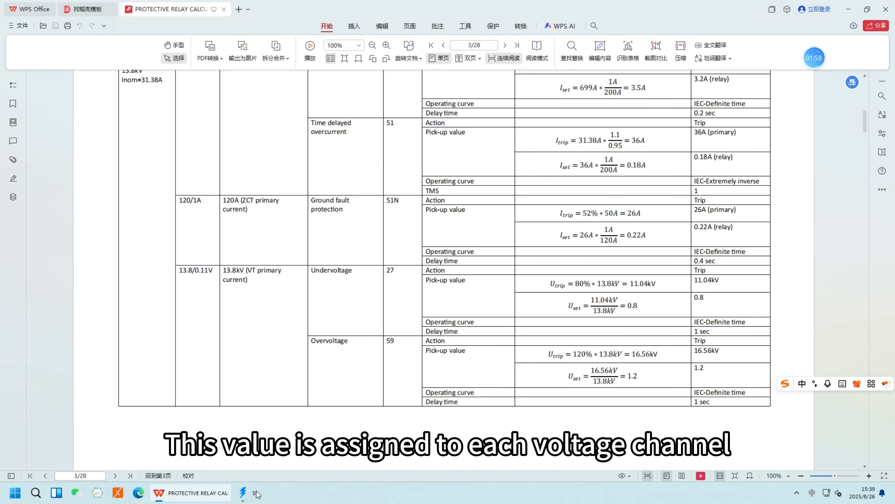
left_click(241, 493)
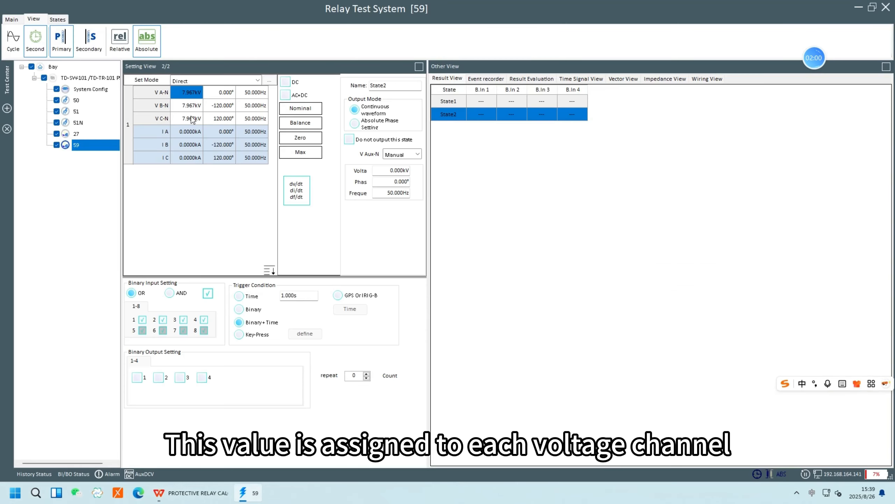
- Set State2's phase voltages to a balanced 9.56 kV, switch back to secondary values, and choose the Binary trigger
double_click(190, 93)
type("9")
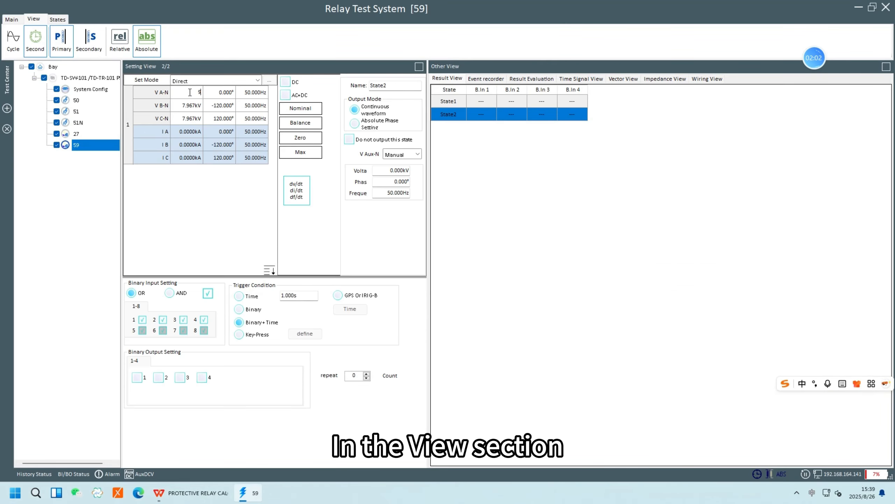
type(".56")
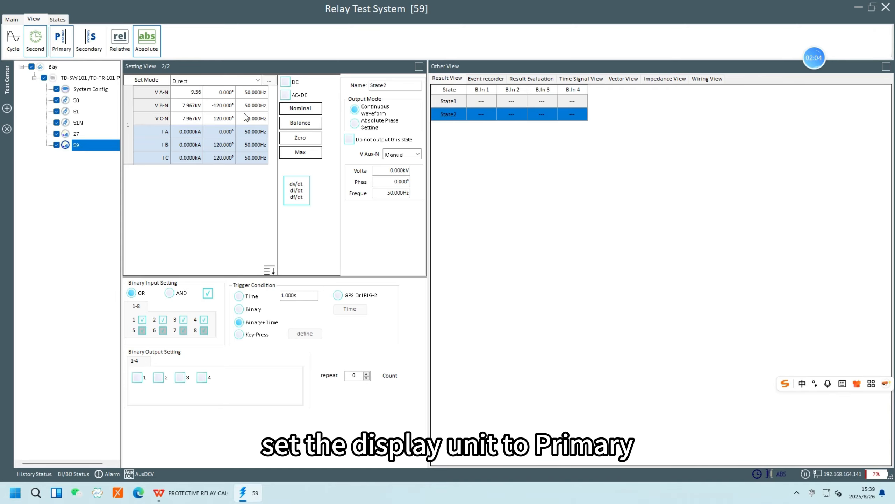
left_click(288, 124)
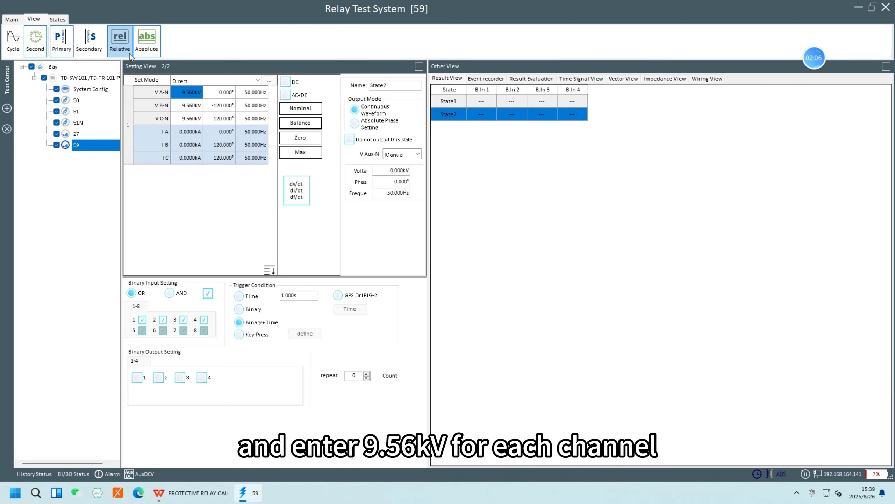
left_click(87, 49)
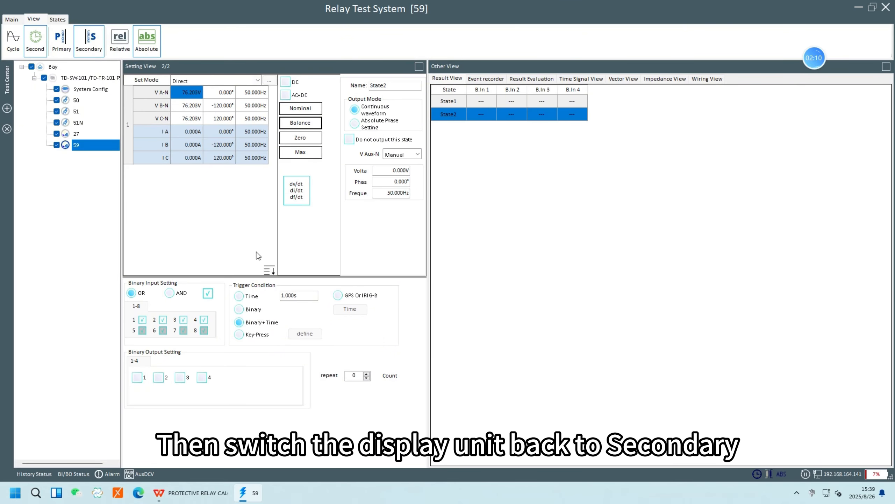
left_click(248, 309)
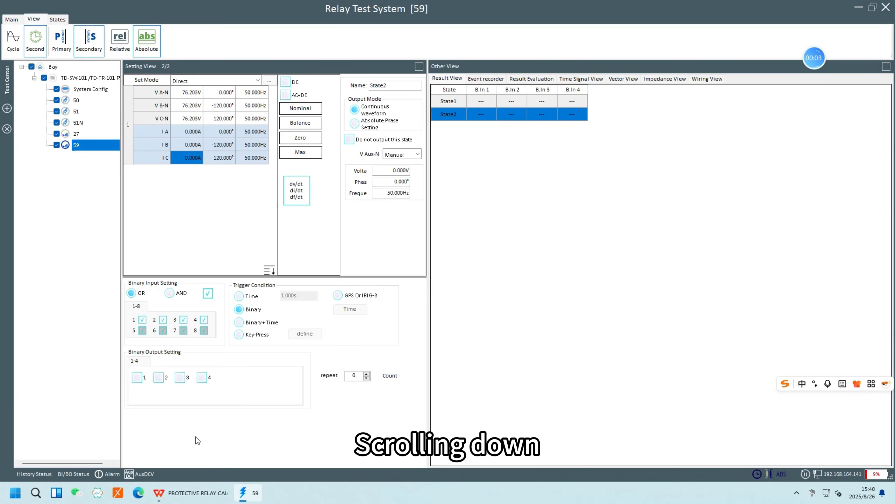
- Review the circuit breaker Q64 outgoing feeder's protection settings in the calculation sheet, then return to Relay Test System
left_click(190, 493)
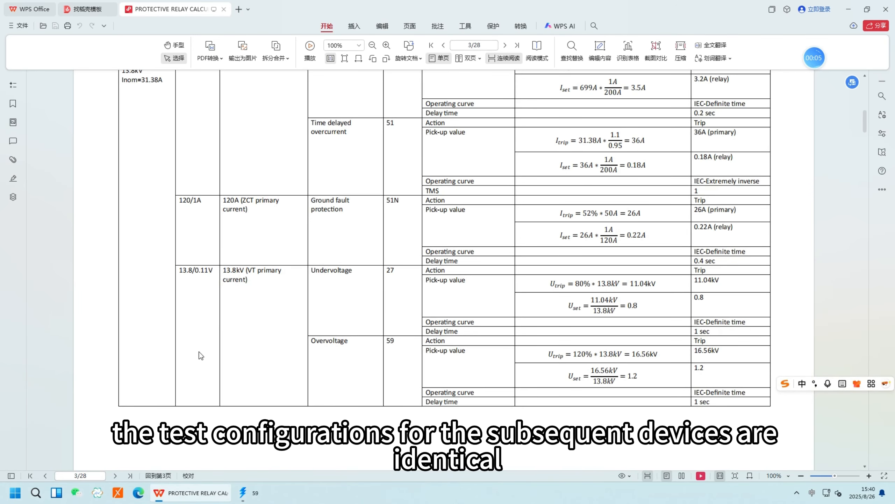
scroll(342, 250, "down", 10)
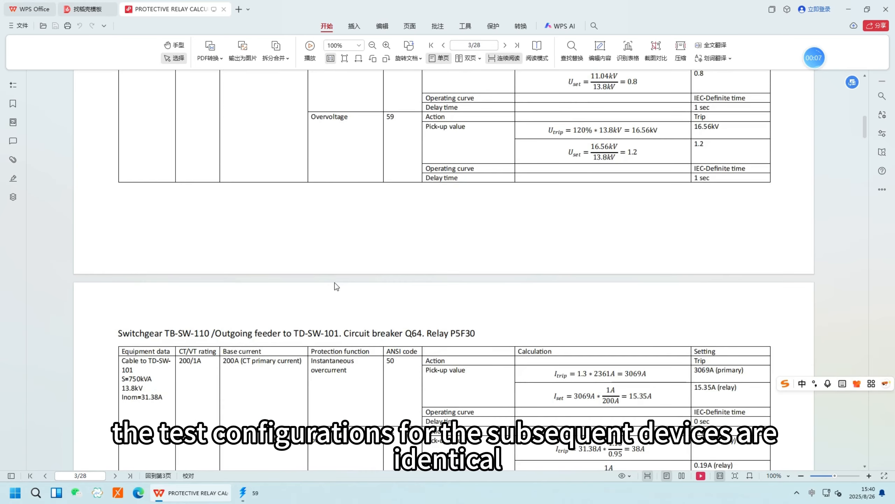
scroll(335, 285, "down", 3)
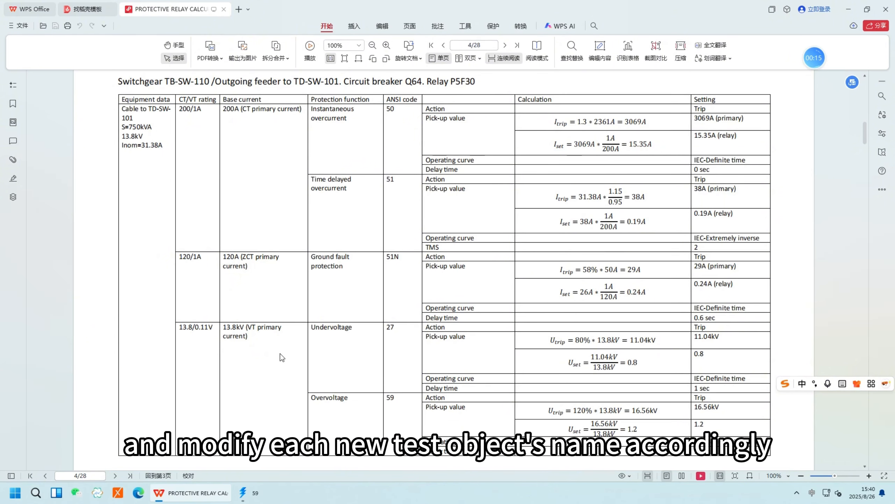
left_click(247, 493)
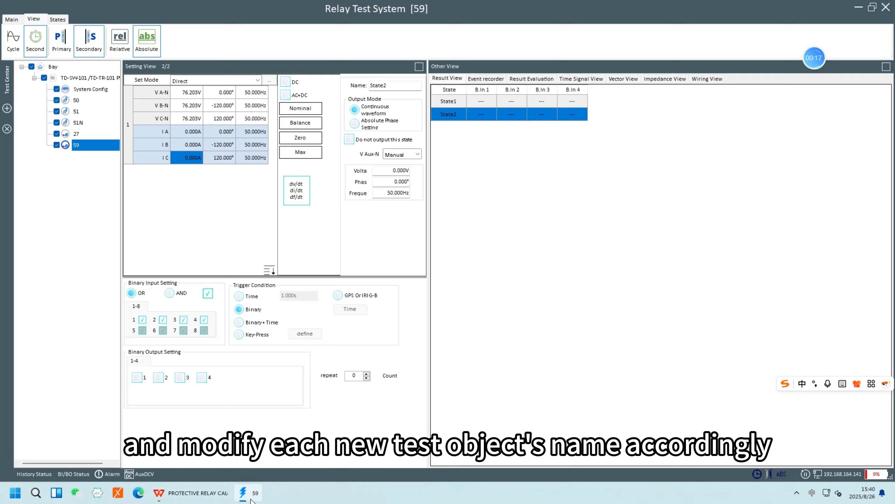
- Duplicate the TD-SW-101 /TD-TR-101 P5F30 test object together with all of its tests
left_click(103, 75)
right_click(103, 75)
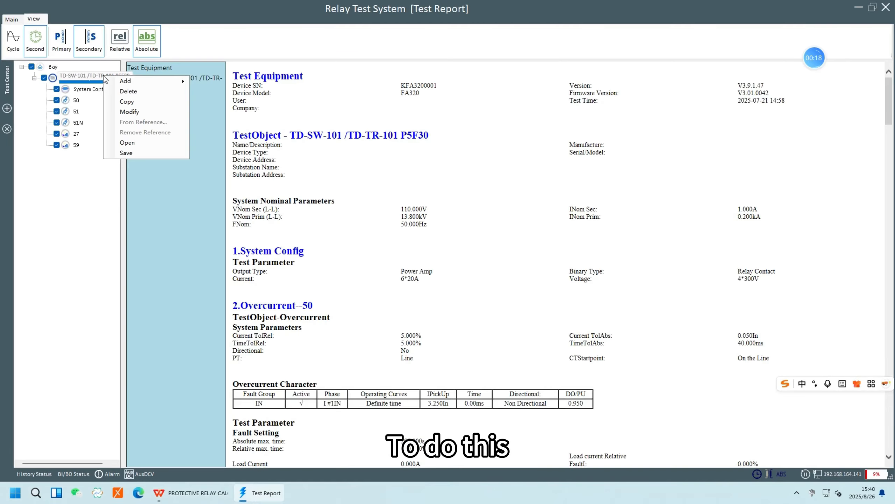
left_click(127, 101)
left_click(84, 158)
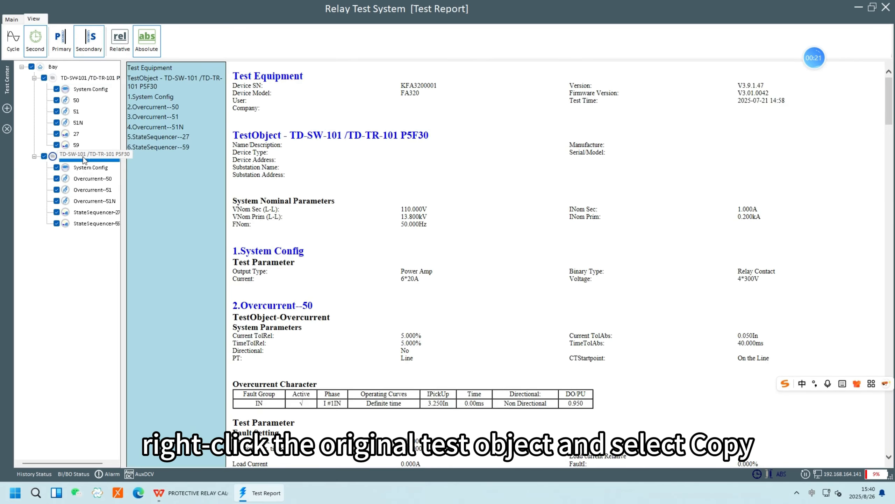
- Begin renaming the copied test object, replacing its name with "TB-SW-110 /" copied from the Q64 feeder heading in the calculation sheet
right_click(84, 160)
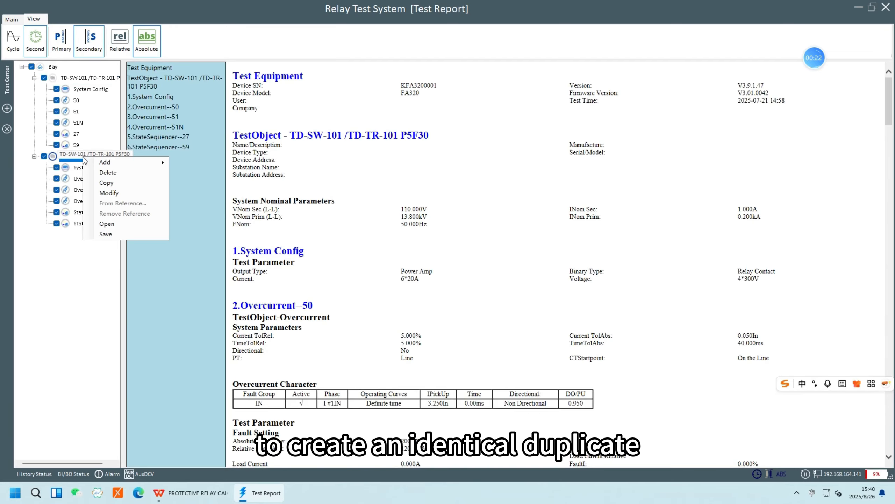
left_click(118, 194)
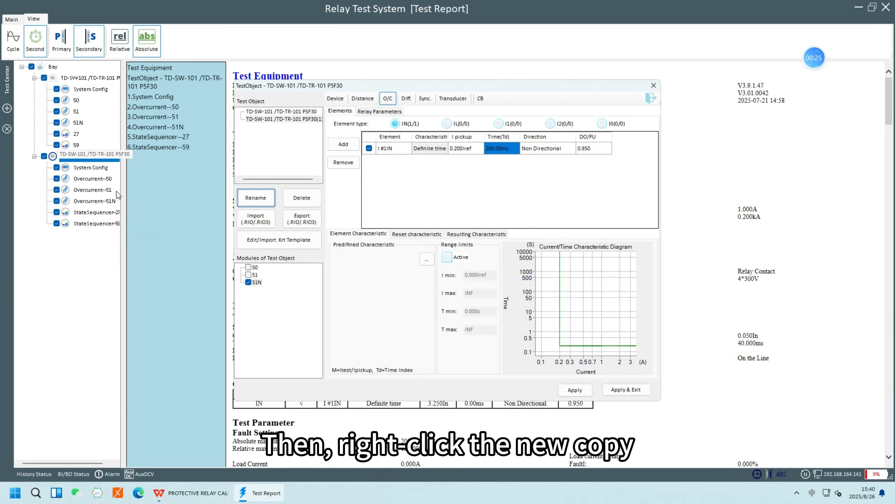
left_click(285, 119)
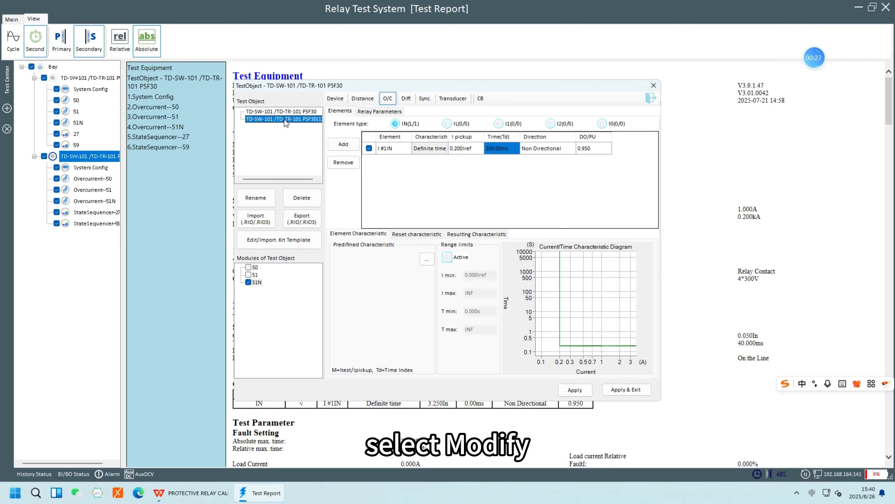
left_click(261, 201)
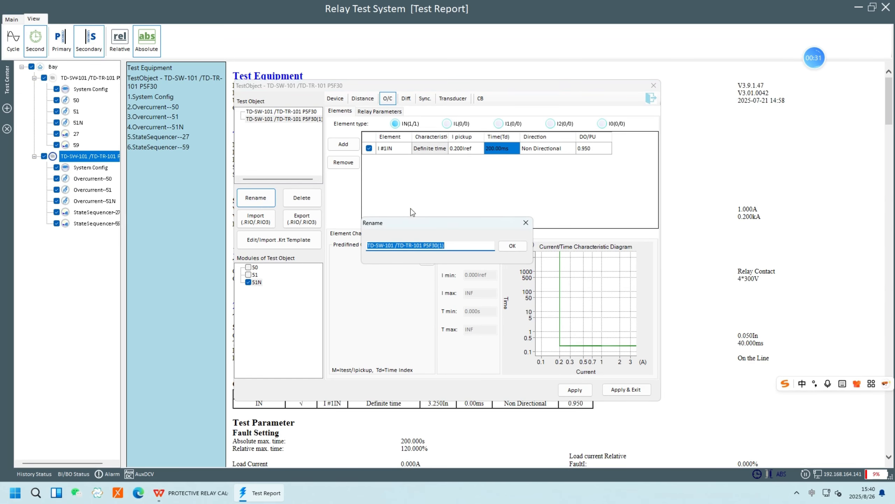
left_click(199, 498)
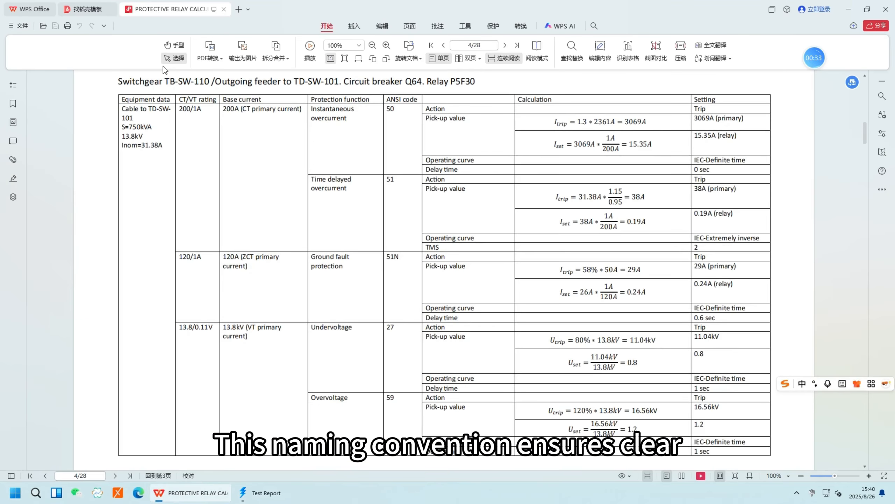
left_click_drag(168, 84, 216, 78)
key("ctrl+c")
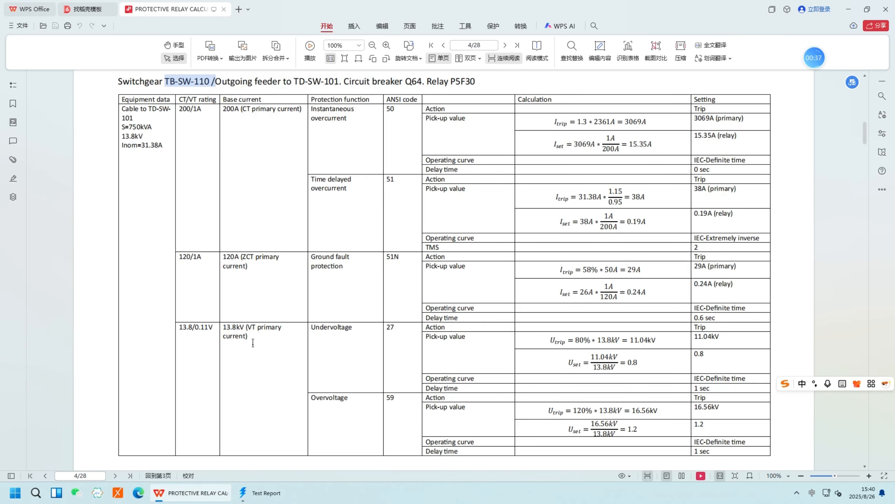
left_click(266, 498)
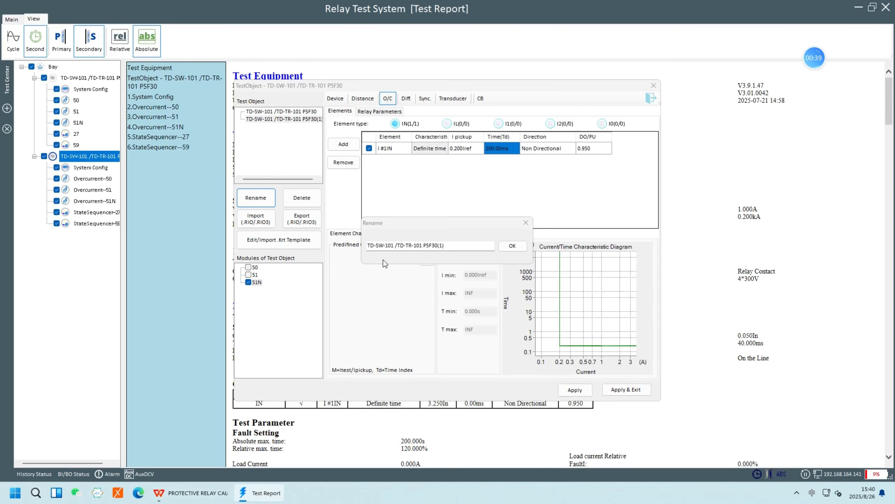
key("ctrl+a")
key("ctrl+v")
- Copy TD-SW-101 from the calculation sheet's feeder heading and append it to the new test object name in Relay Test System
left_click(160, 493)
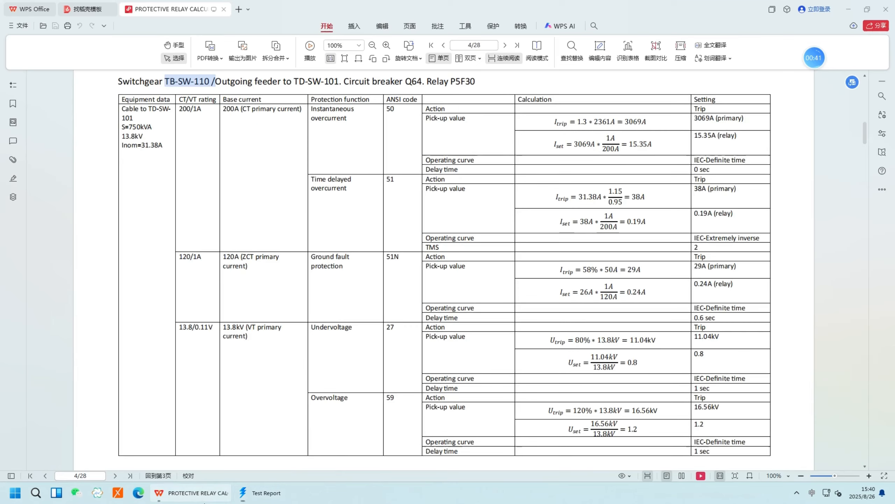
left_click_drag(295, 77, 340, 81)
key("ctrl+c")
left_click(265, 501)
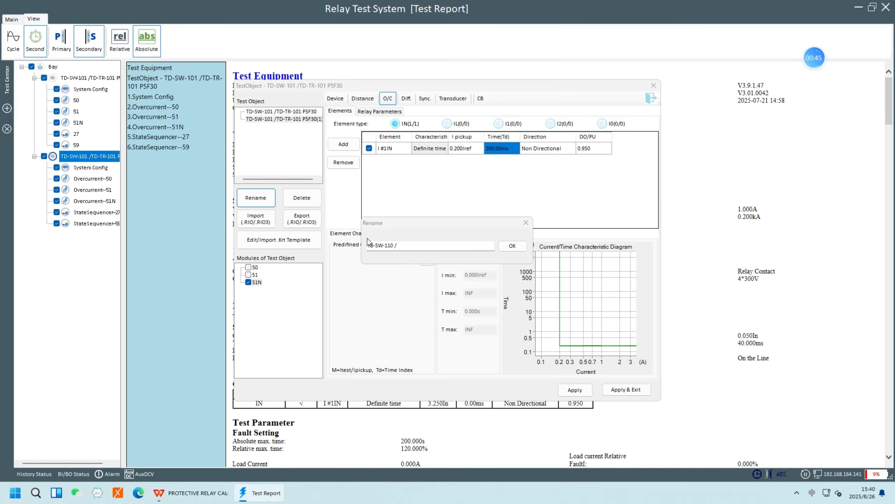
left_click(411, 245)
left_click(412, 245)
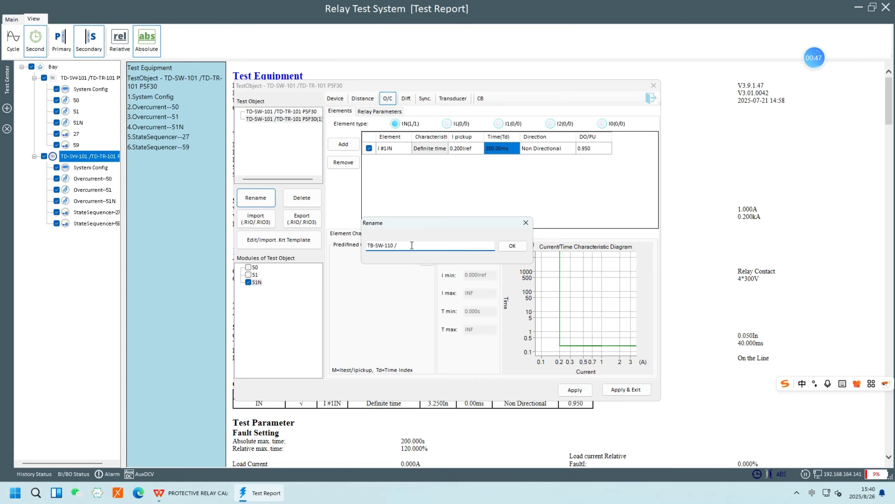
key("ctrl+v")
- Complete the name as "TB-SW-110 /TD-SW-101 P5F30" using the relay type from the calculation sheet, and apply the test object settings
left_click(213, 493)
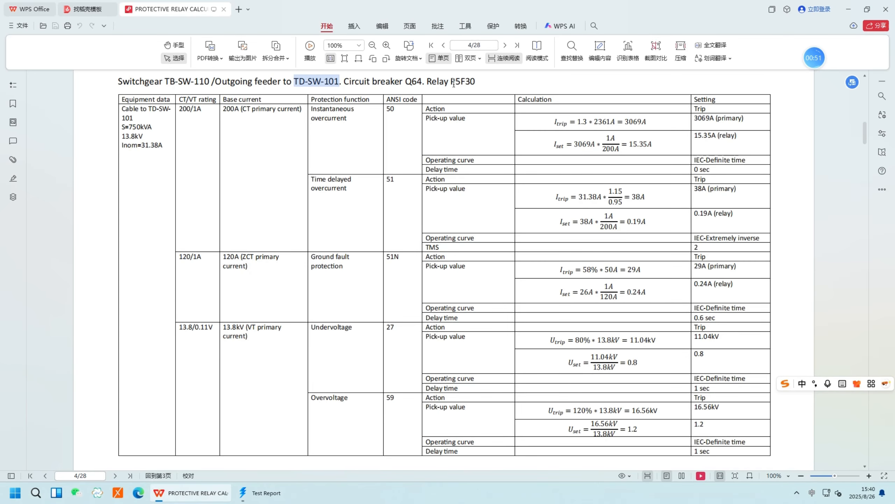
left_click_drag(450, 82, 476, 82)
key("ctrl+c")
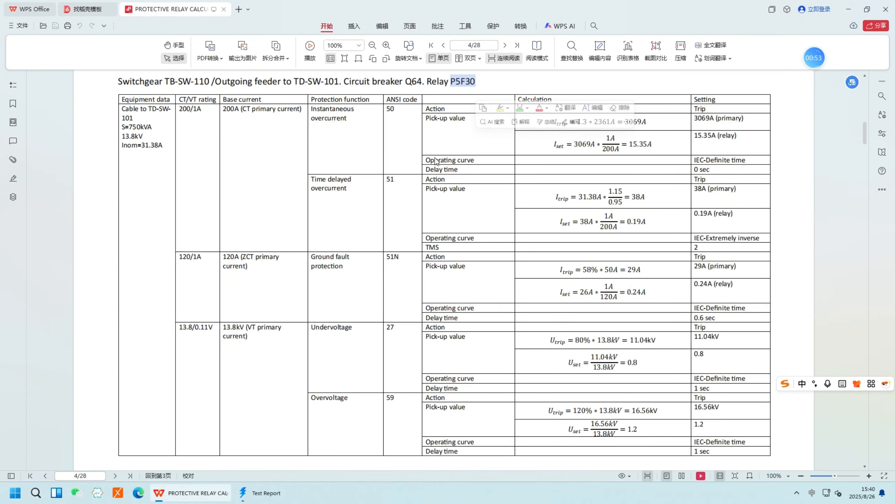
left_click(263, 493)
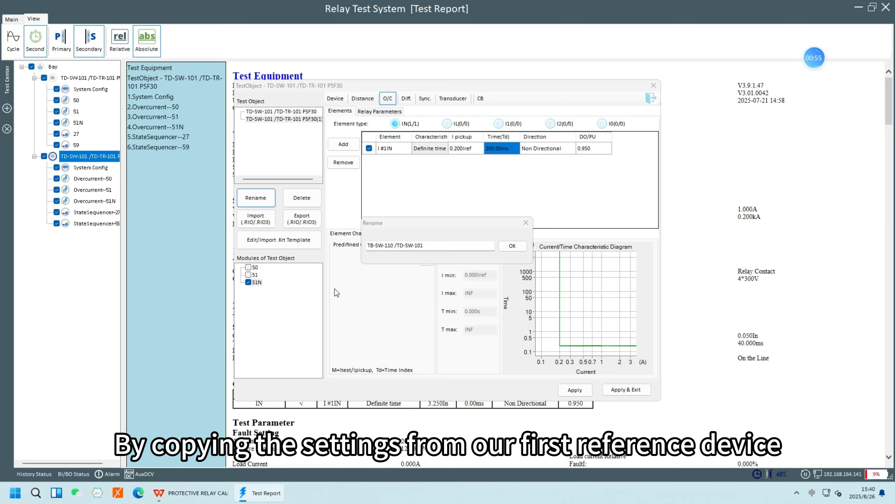
left_click(436, 245)
left_click(437, 245)
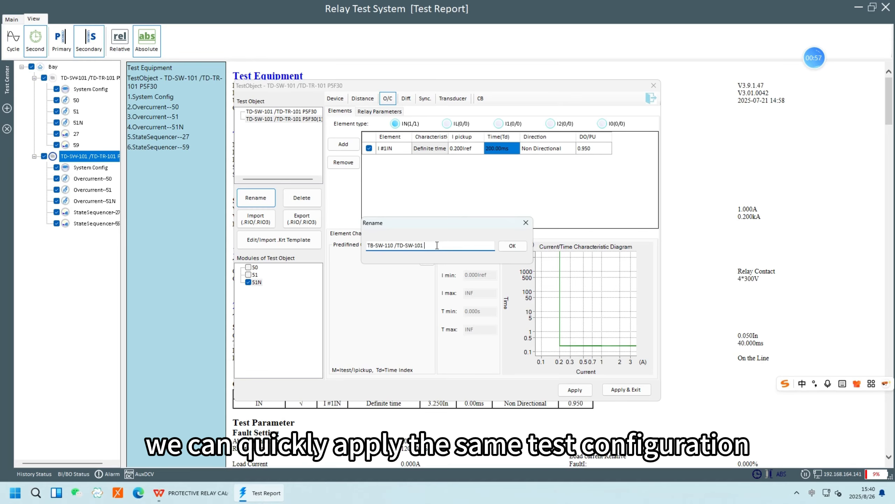
key("ctrl+v")
left_click(512, 245)
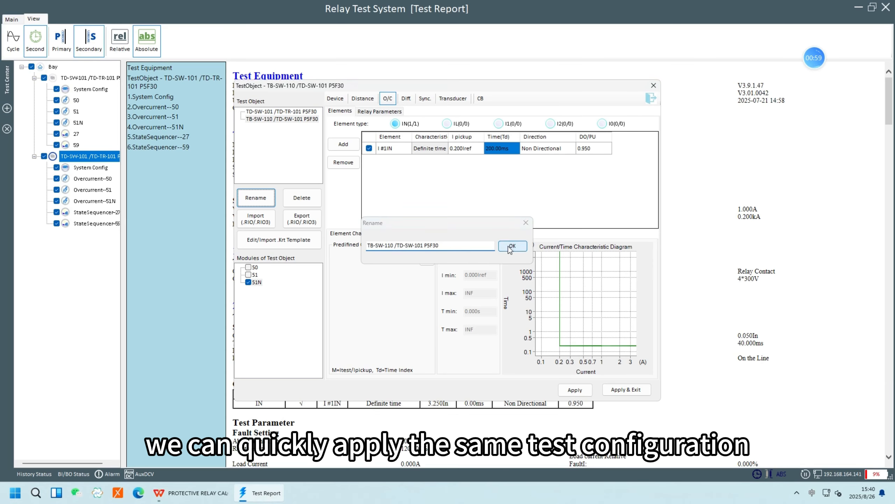
left_click(335, 100)
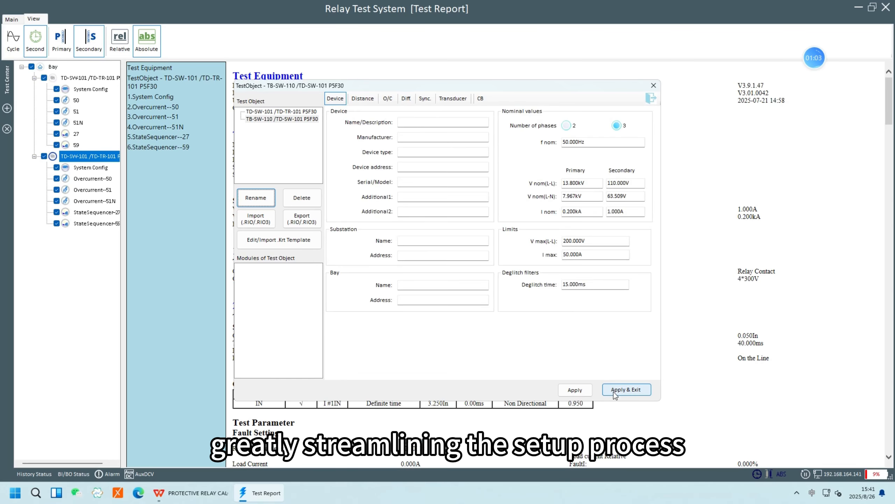
left_click(626, 390)
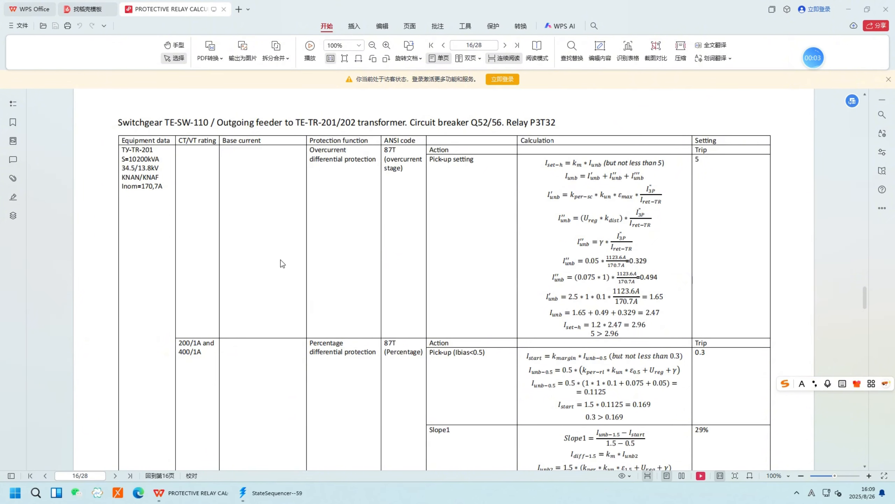
- Switch to Relay Test System and add a Differential test after StateSequencer--59 in the TE-SW-110 /TE-TR-201/202 P3T32 object
mouse_move(279, 501)
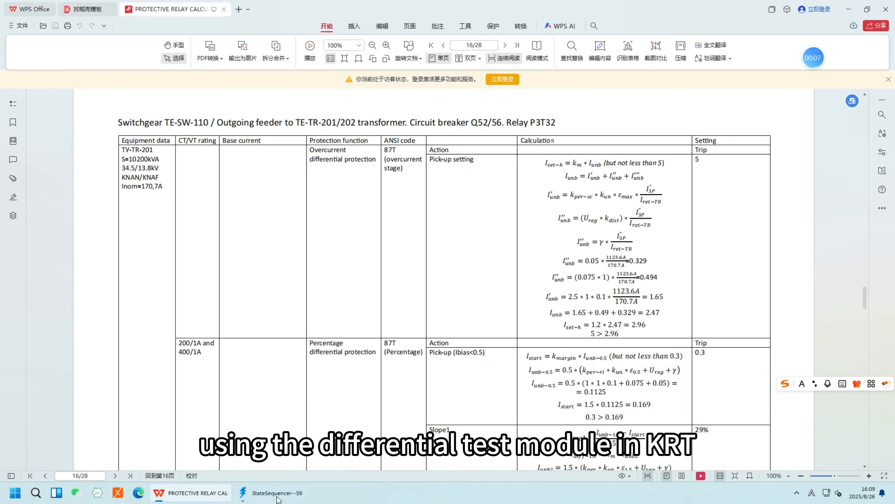
left_click(277, 494)
right_click(109, 268)
mouse_move(169, 274)
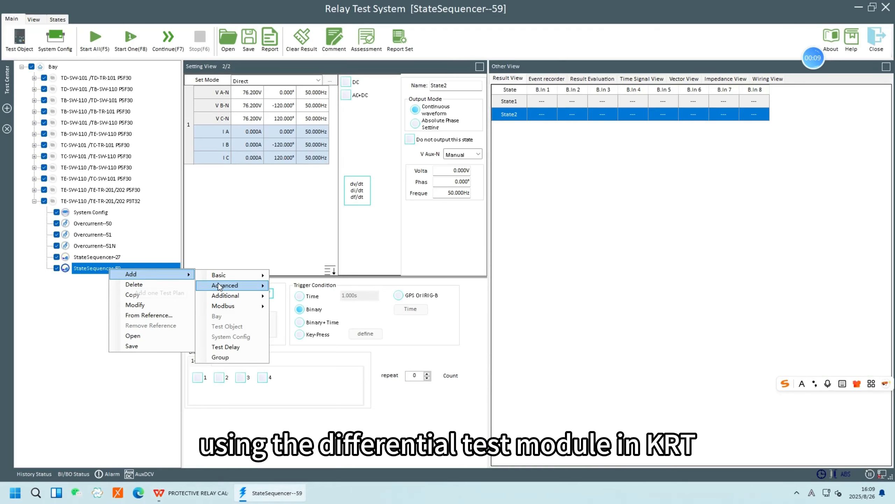
mouse_move(218, 283)
left_click(302, 307)
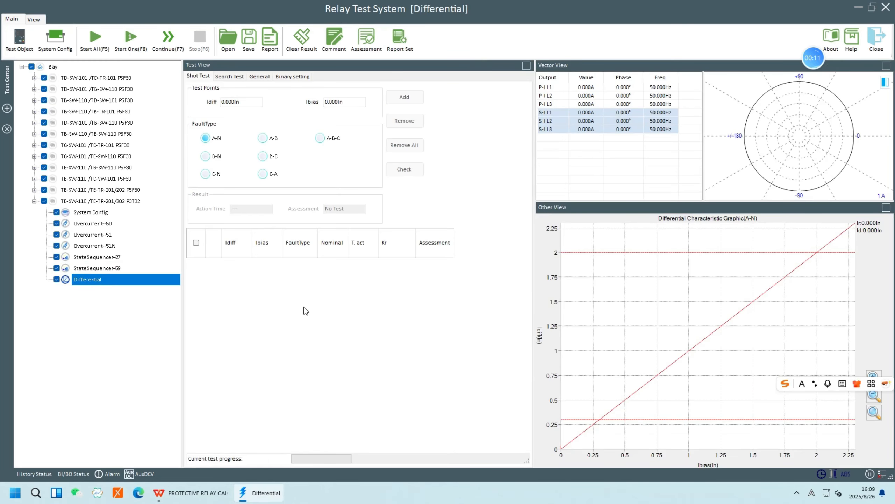
- In the P3T32 test object's differential settings, set the windings count to 2 and the reference winding to Primary, checking the calculation sheet
left_click(19, 43)
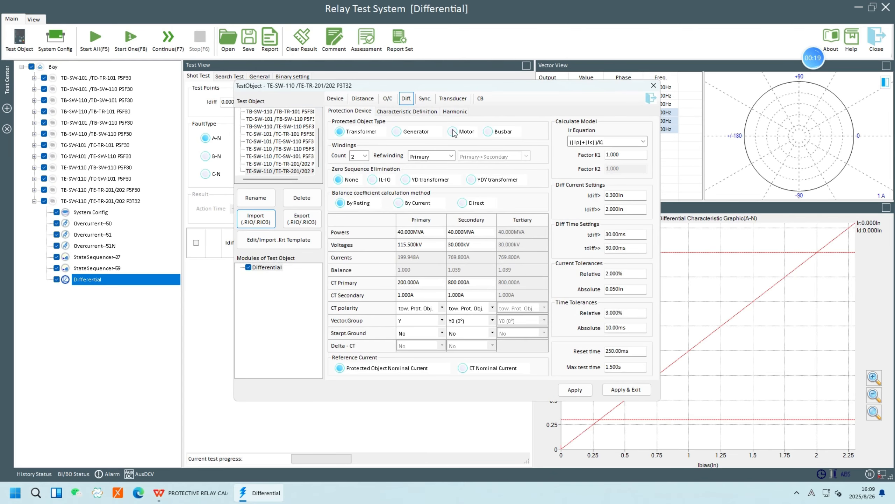
left_click(191, 493)
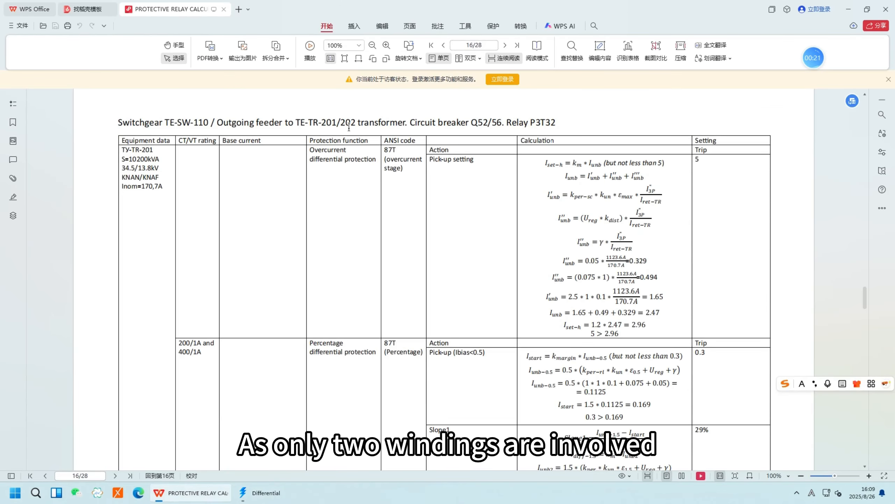
left_click(259, 493)
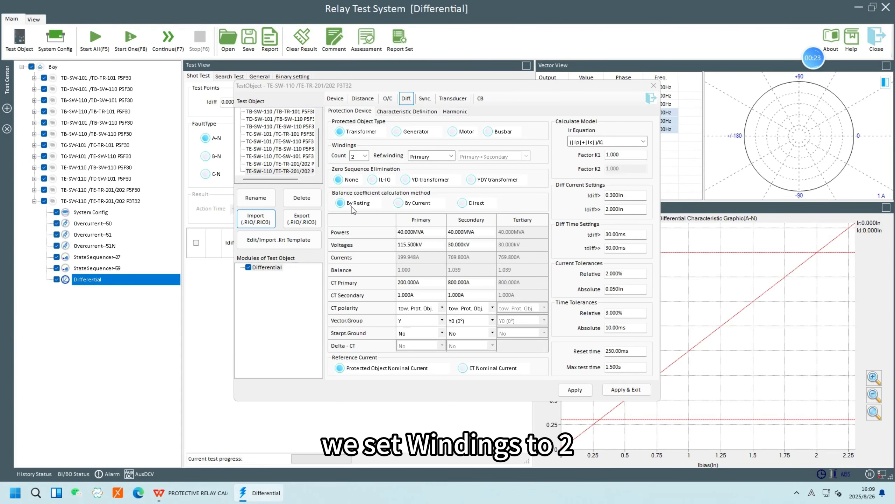
left_click(362, 158)
left_click(360, 167)
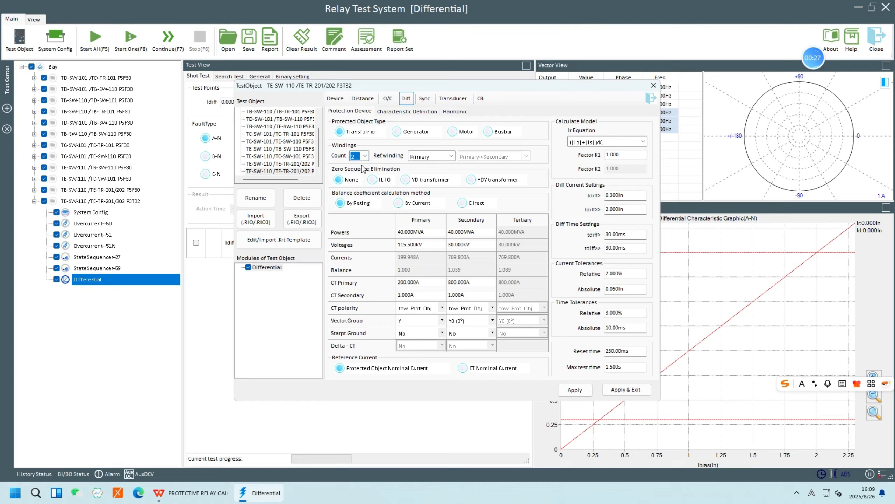
left_click(425, 158)
left_click(429, 166)
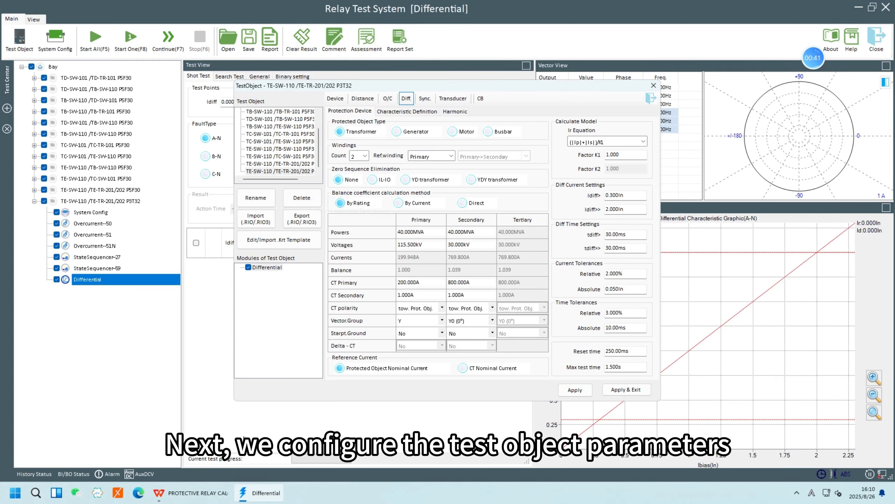
- Look up the transformer's rated power in the calculation sheet and set both the primary and secondary powers to 10.2 MVA
left_click(191, 493)
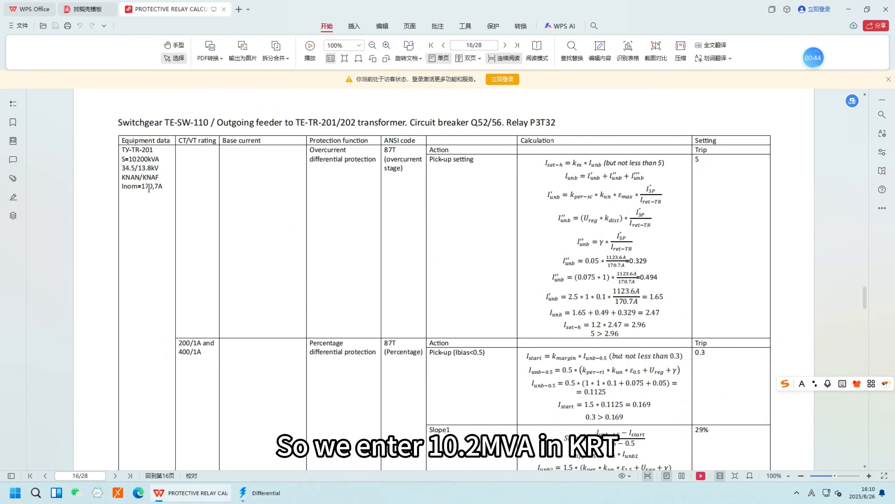
left_click(246, 492)
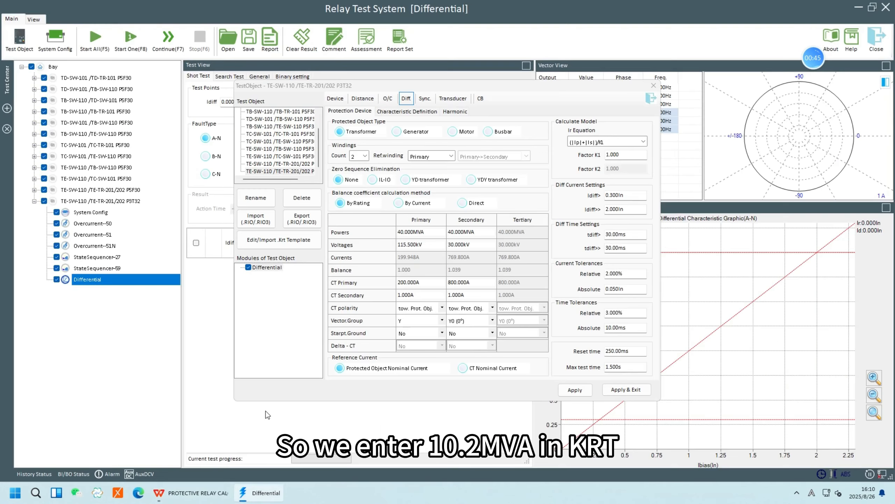
double_click(420, 233)
type("10.2")
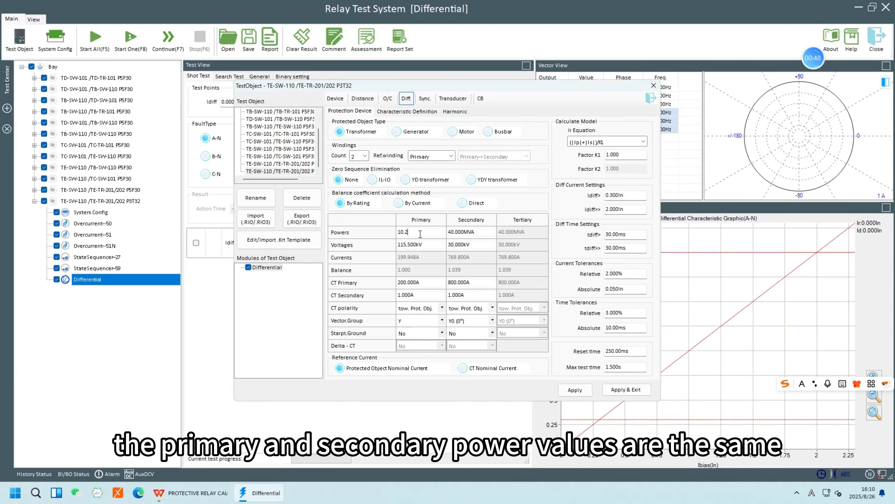
key("Return")
double_click(468, 232)
type("10.2")
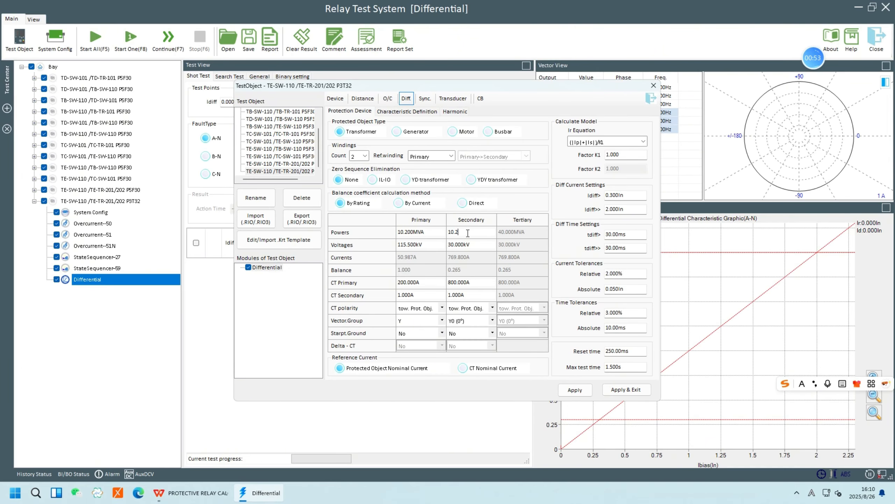
key("Return")
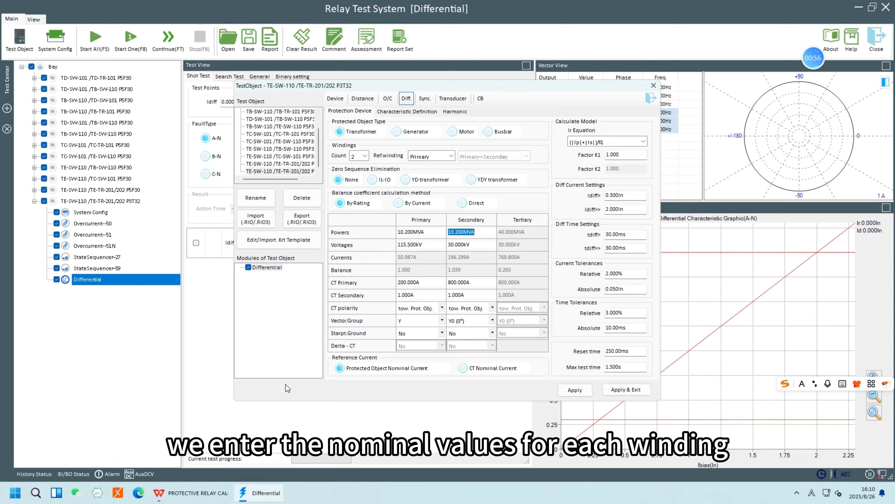
- Look up the transformer's rated voltages in the calculation sheet and set the primary voltage to 34.5 kV and the secondary to 13.8 kV
left_click(187, 493)
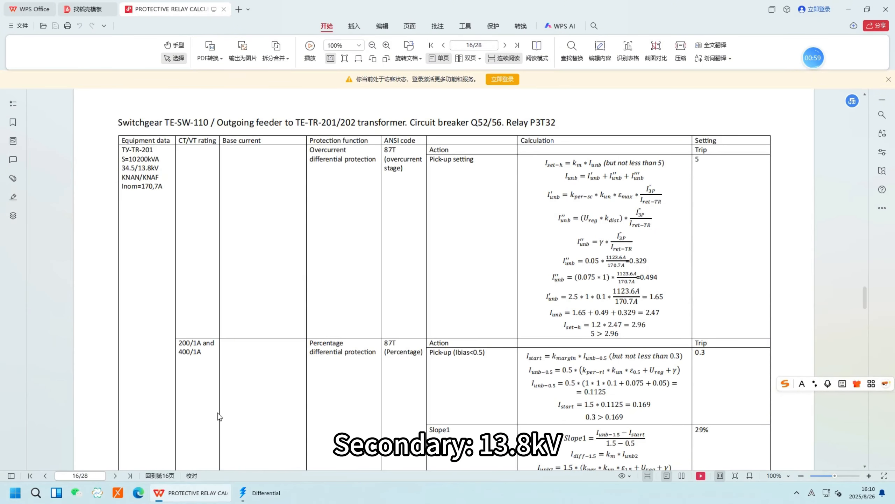
left_click(259, 493)
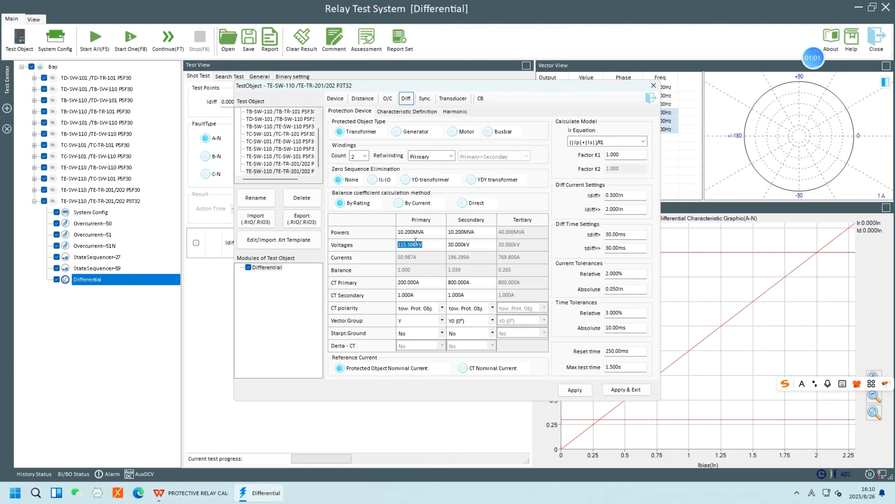
type("34.5")
key("Return")
left_click(453, 245)
left_click(453, 245)
type("13.8")
key("Return")
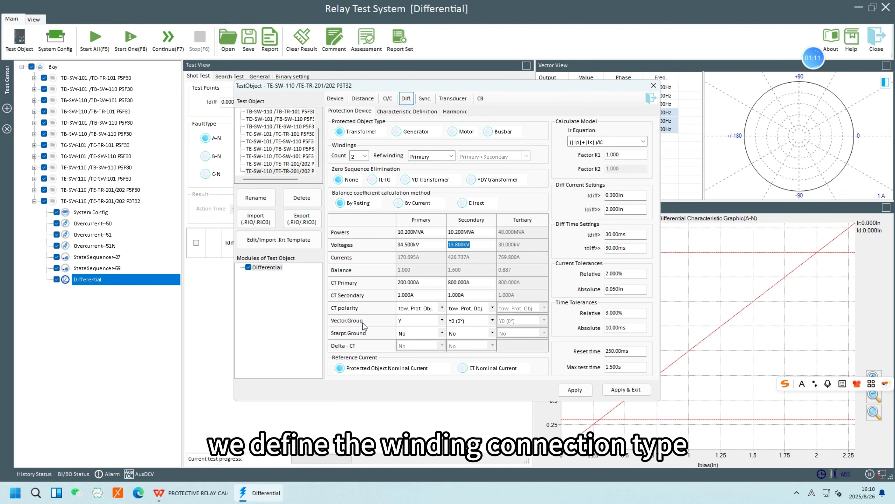
- Select Y as the primary winding's vector group and keep (|Ip|+|Is|)/K1 as the Ir equation
left_click(410, 321)
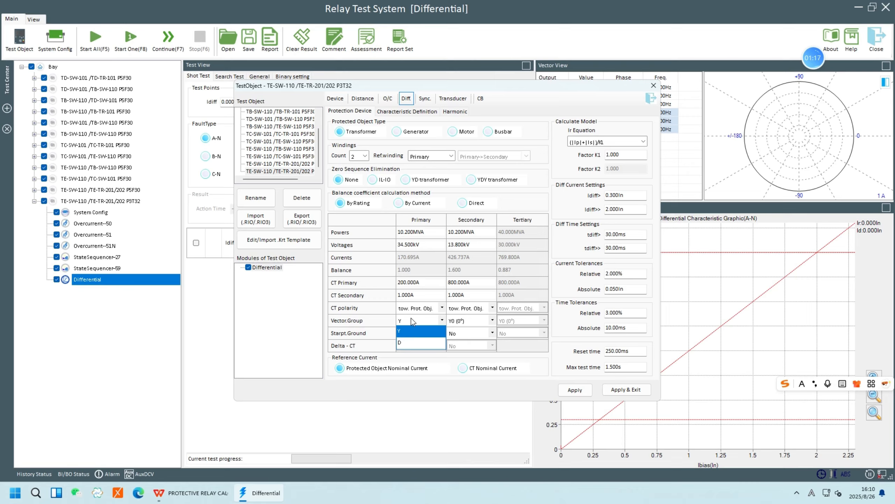
left_click(413, 332)
left_click(618, 195)
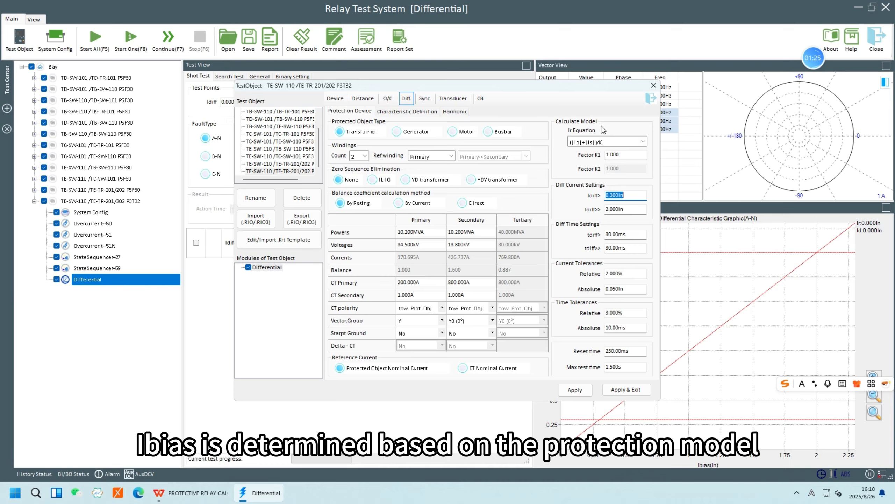
left_click(612, 141)
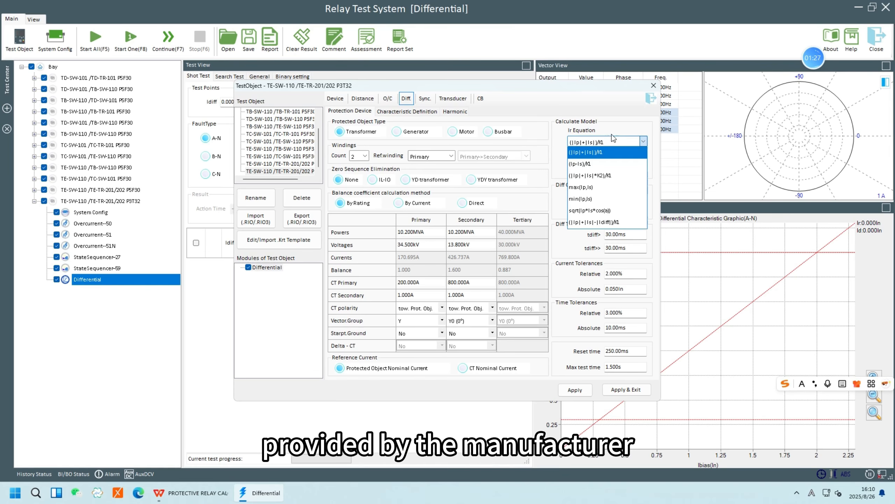
left_click(611, 132)
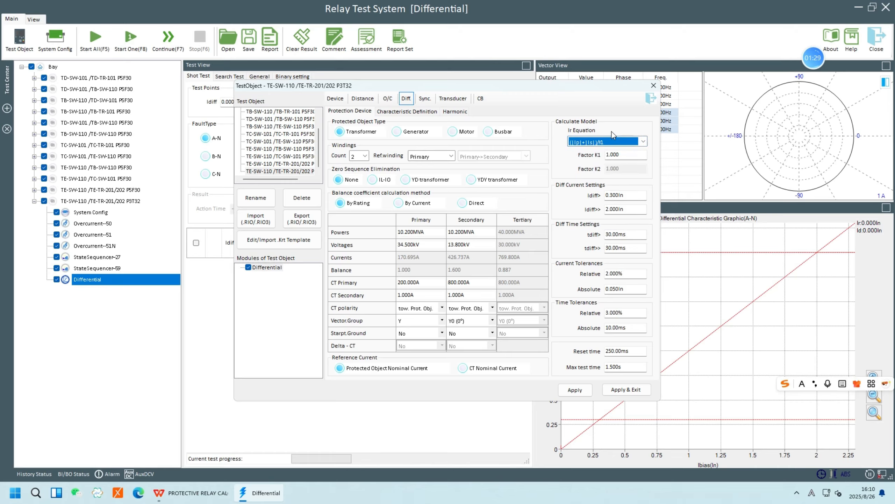
- Look up the startup current in the calculation sheet and set the Idiff> differential current to 0.329 In
left_click(622, 195)
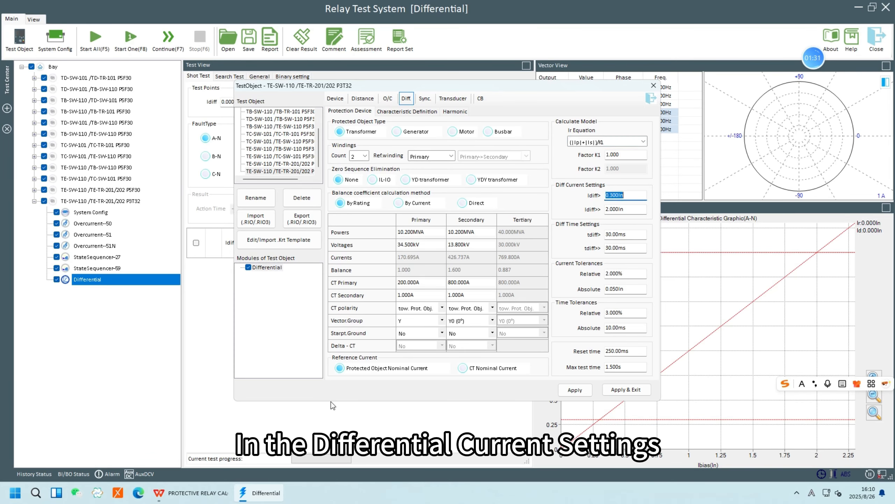
left_click(191, 492)
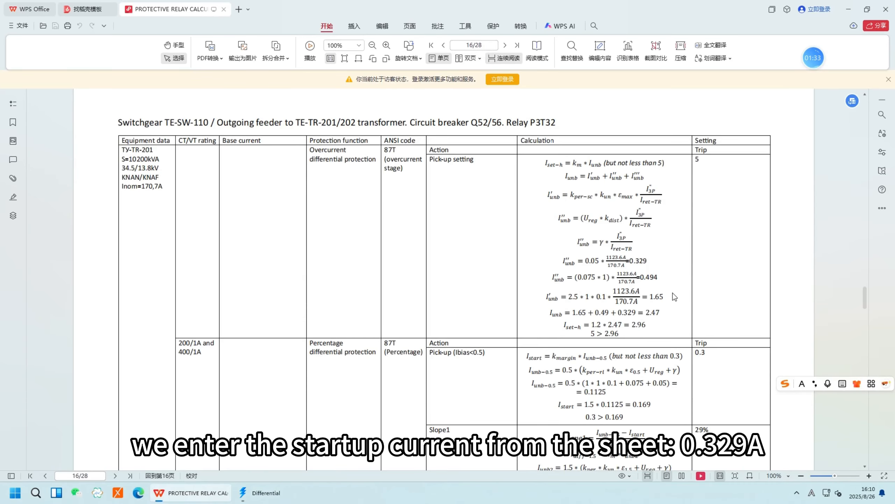
left_click(265, 493)
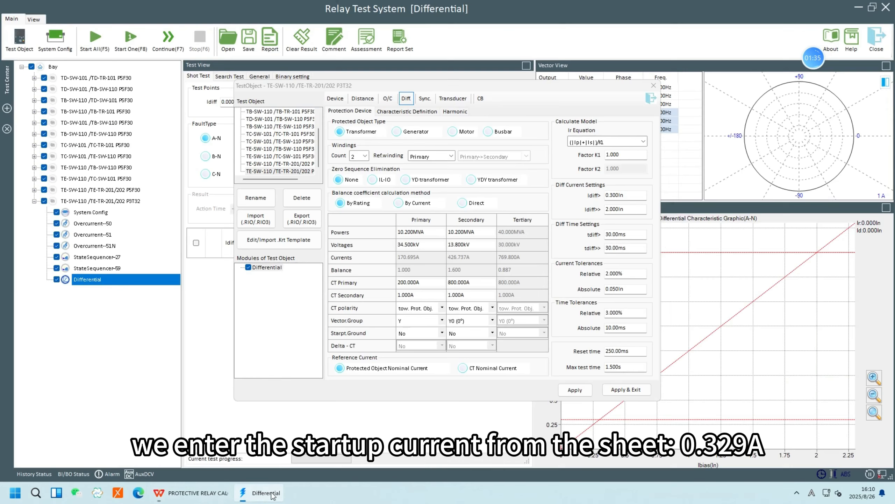
double_click(632, 198)
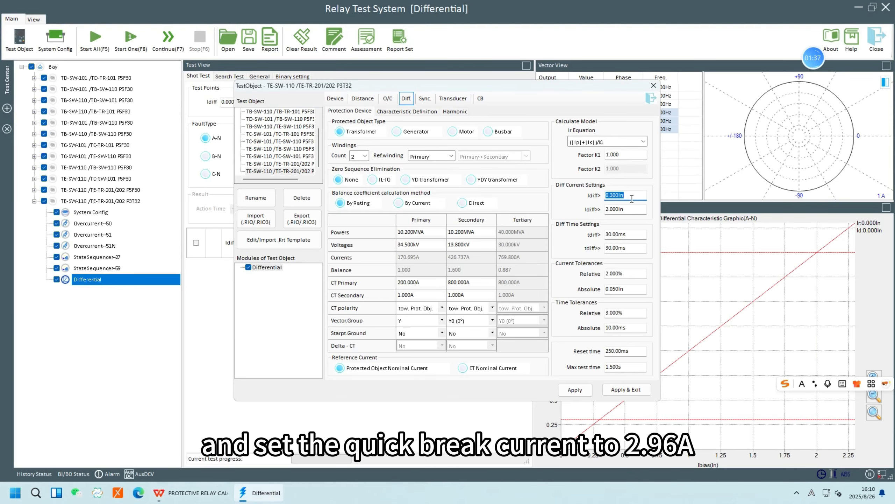
type("0.329")
key("Return")
- Check the quick-break current in the calculation sheet, set Idiff>> to 2.96 In and apply the differential settings
mouse_move(191, 494)
left_click(191, 448)
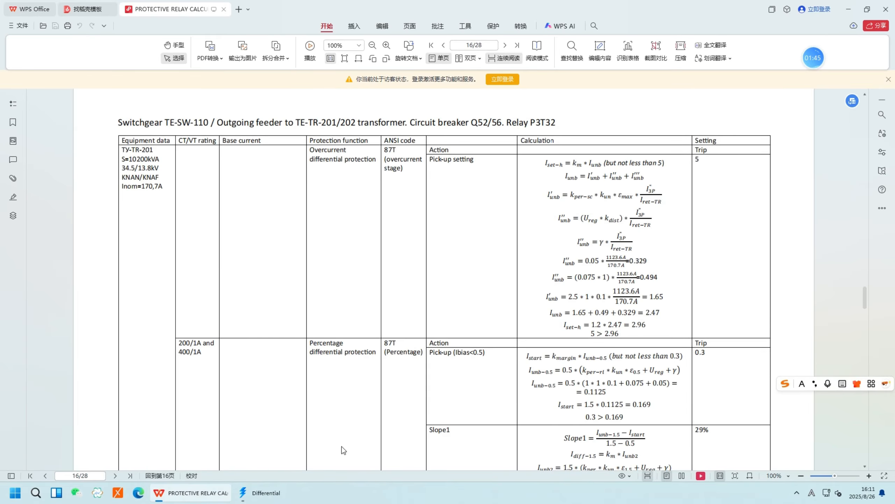
left_click(245, 491)
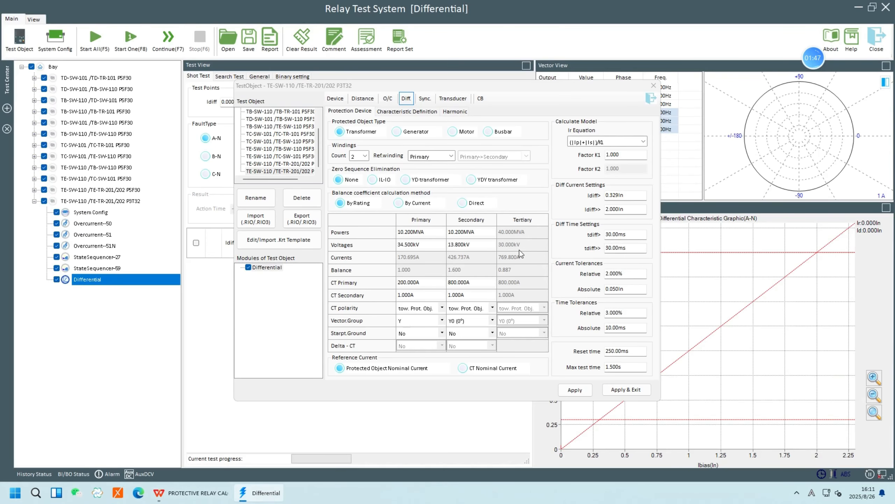
left_click(620, 210)
type("2.96")
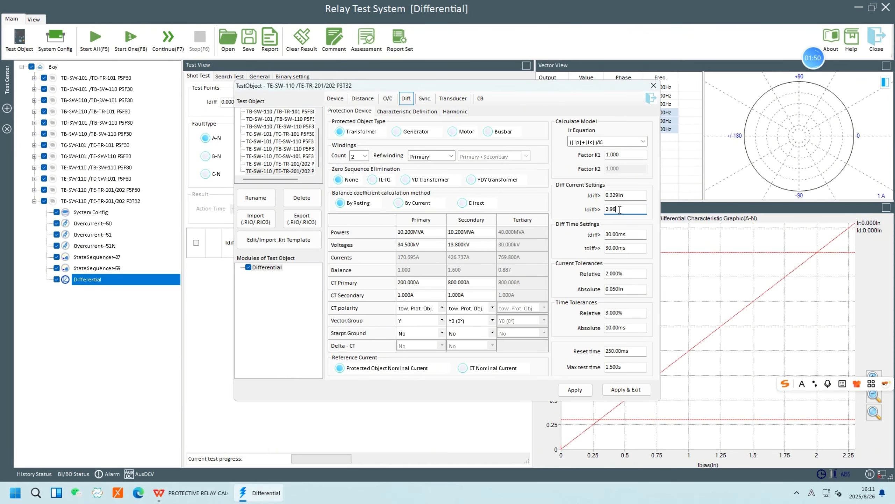
key("Return")
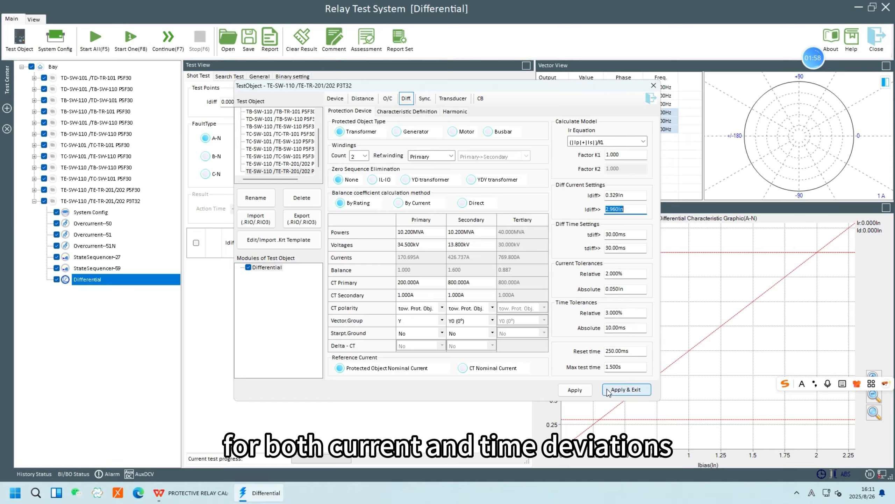
left_click(575, 390)
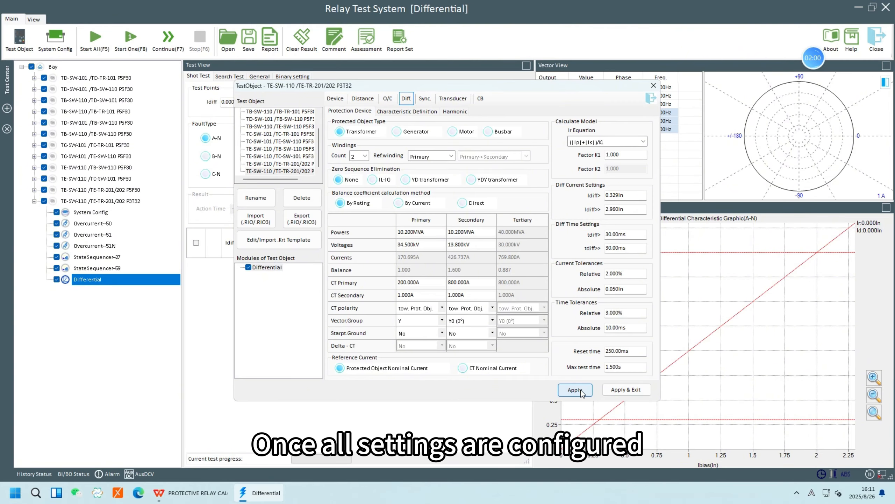
- Rename the test object's Differential module as 87T(OVERCURRENT), then apply the settings and close the test object
right_click(269, 270)
right_click(267, 267)
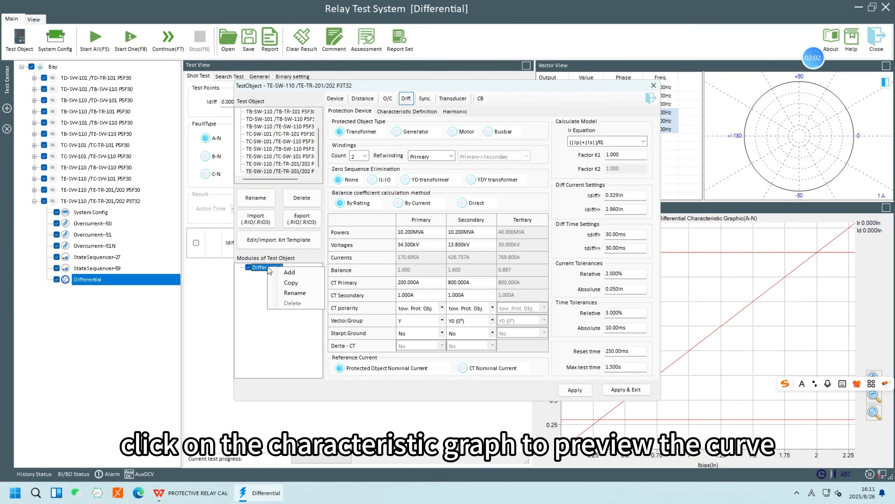
left_click(293, 293)
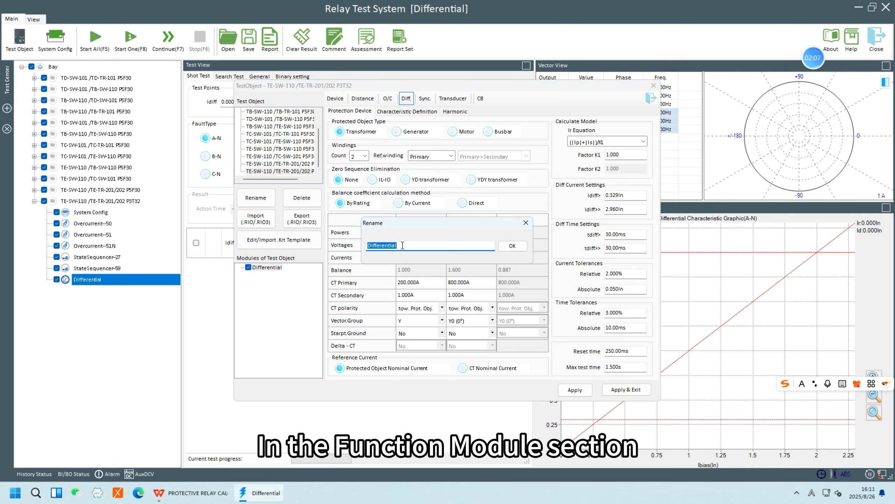
type("87")
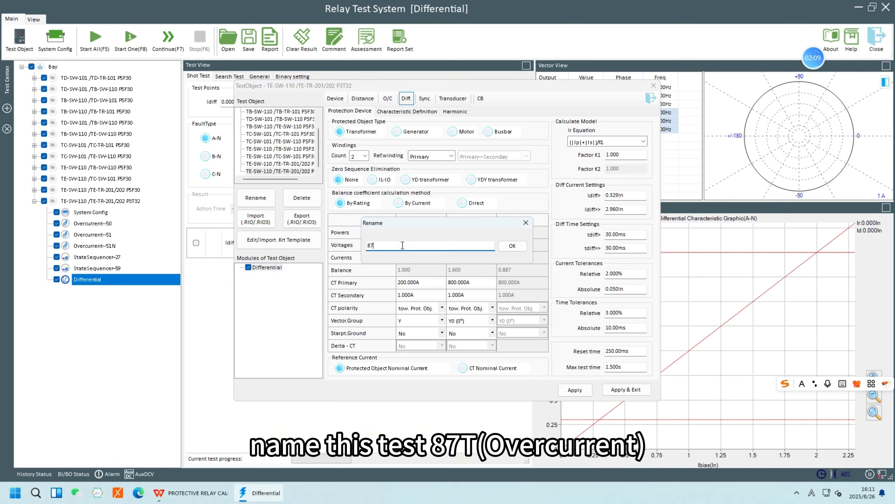
key("Caps_Lock")
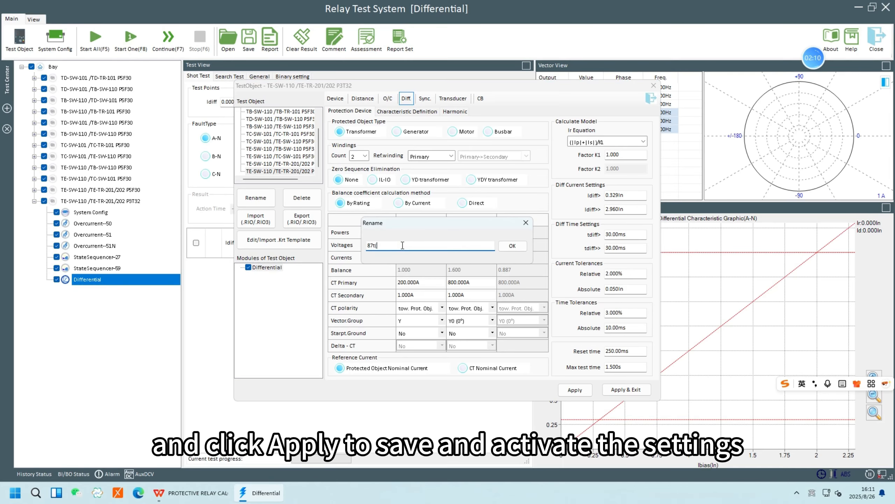
key("Caps_Lock")
type("T")
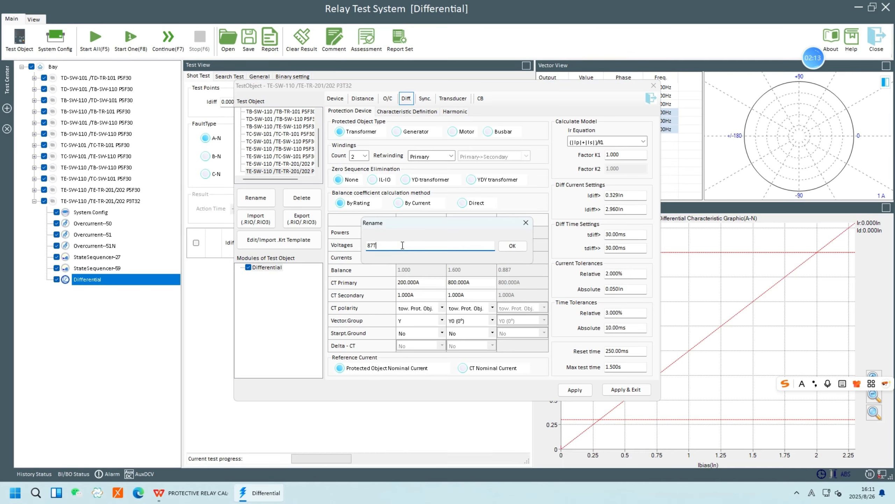
type("(OVERCURRENT")
left_click(512, 246)
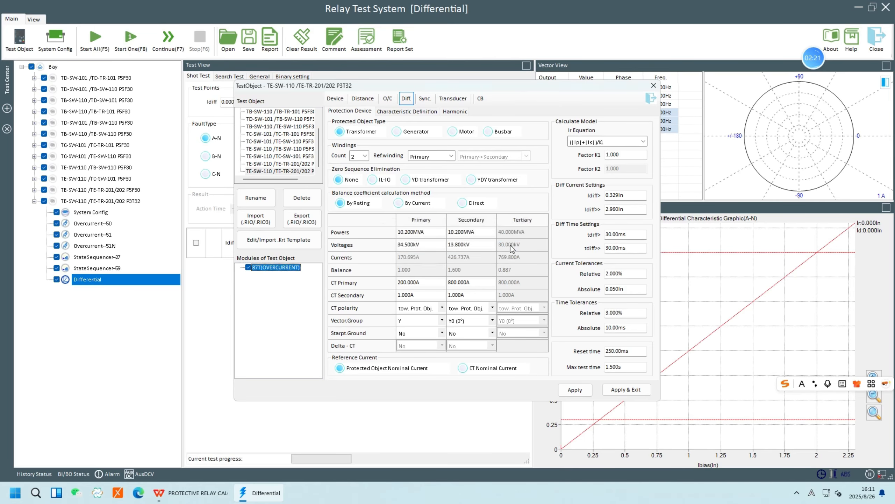
left_click(619, 390)
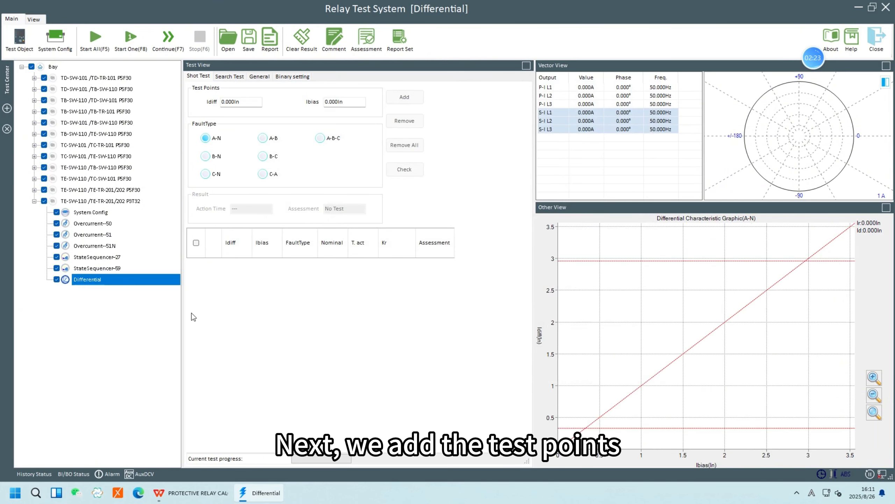
- Modify the Differential test in the P3T32 test tree so that it uses the 87T(OVERCURRENT) module
right_click(123, 284)
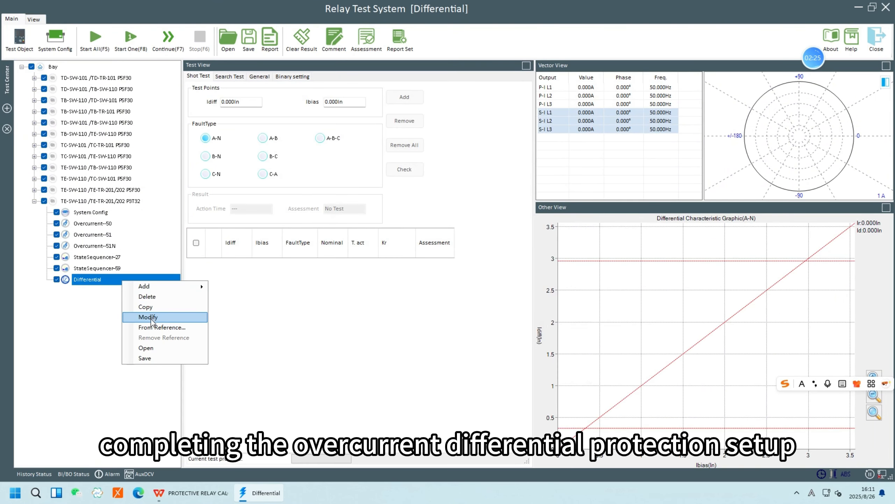
left_click(141, 316)
left_click(420, 196)
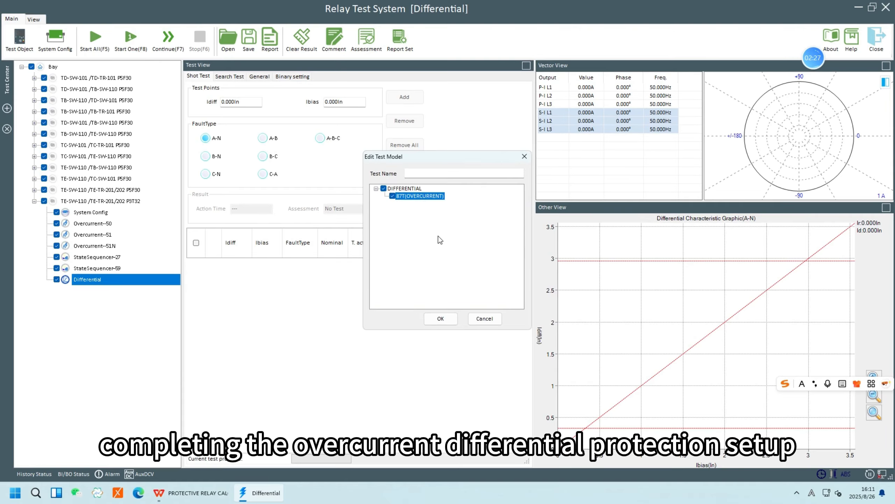
left_click(440, 319)
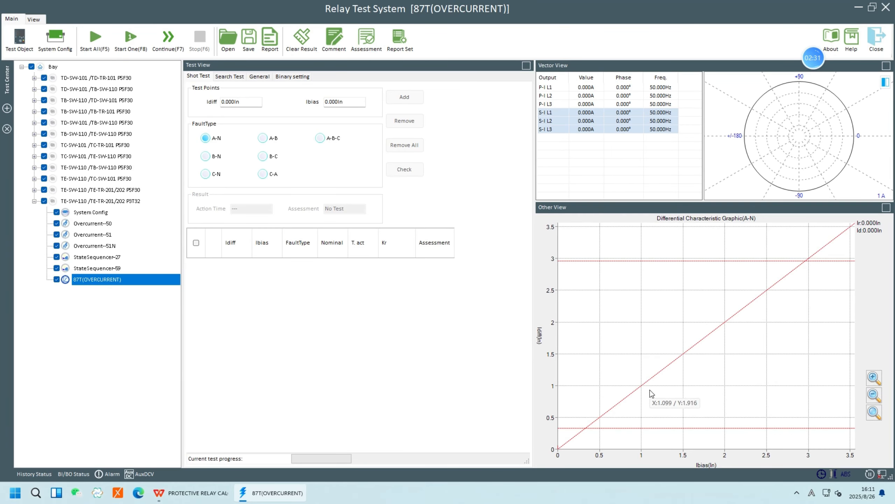
- Add four A-N shot points below the diagonal, at Idiff/Ibias about 0.83/1.19, 1.27/1.57, 1.58/1.94 and 2.02/2.37 In
left_click(657, 396)
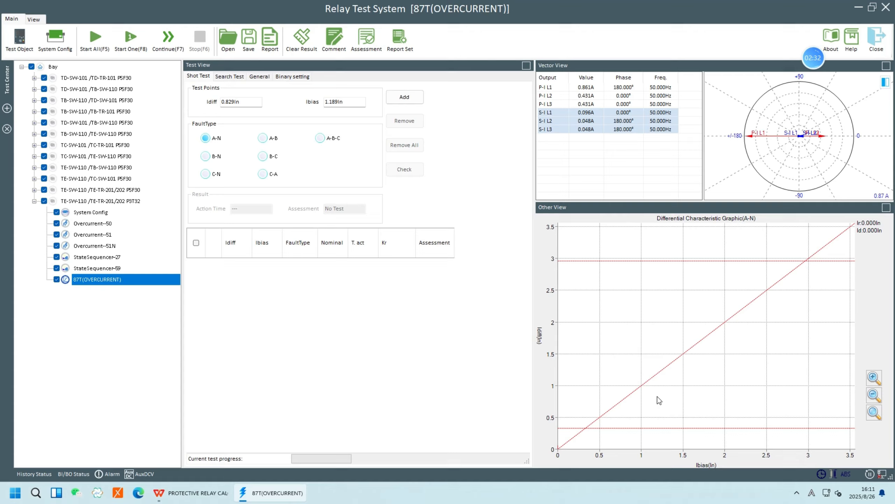
left_click(404, 97)
left_click(689, 368)
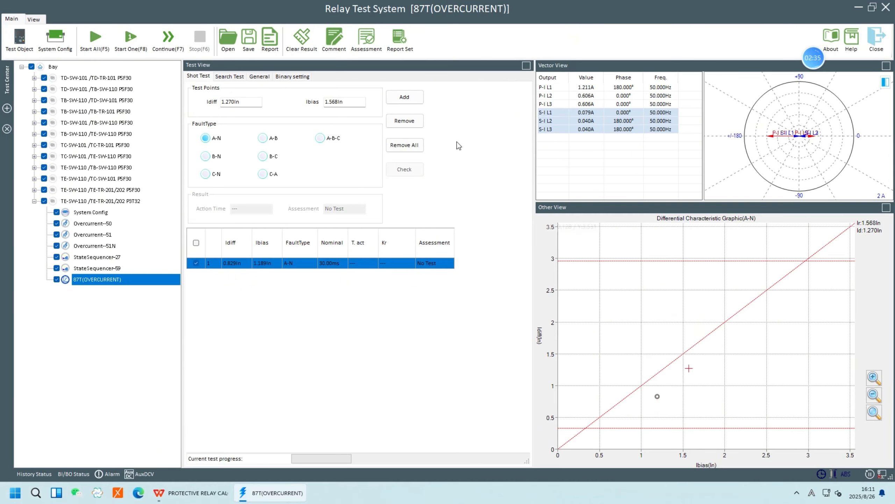
left_click(404, 97)
left_click(720, 349)
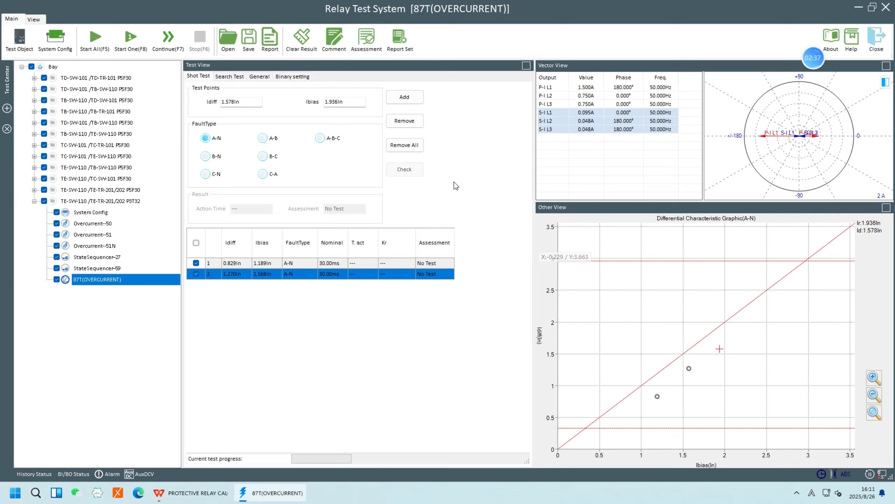
left_click(405, 97)
left_click(756, 320)
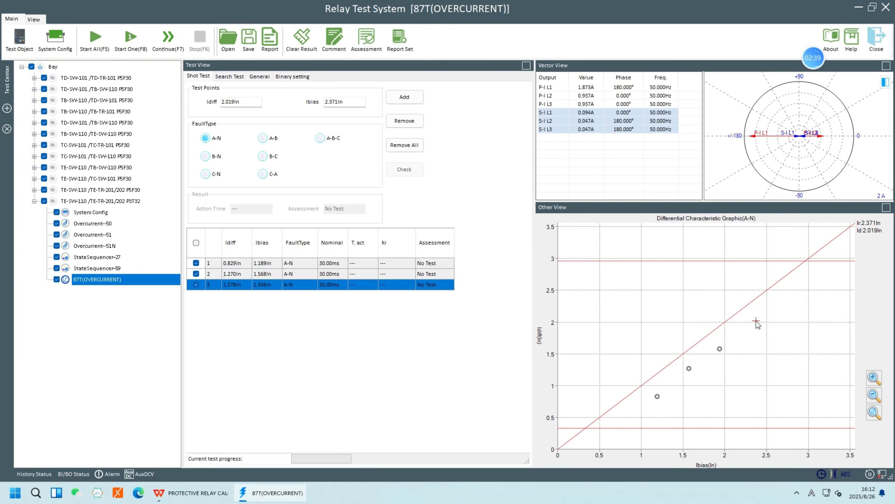
left_click(411, 98)
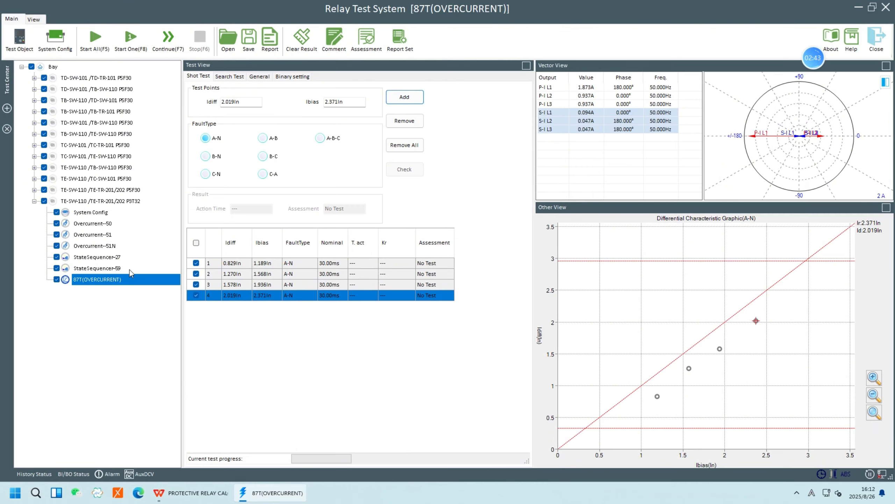
- Add another advanced Differential test after 87T(OVERCURRENT) in the TE-SW-110 /TE-TR-201/202 P3T32 object
right_click(128, 284)
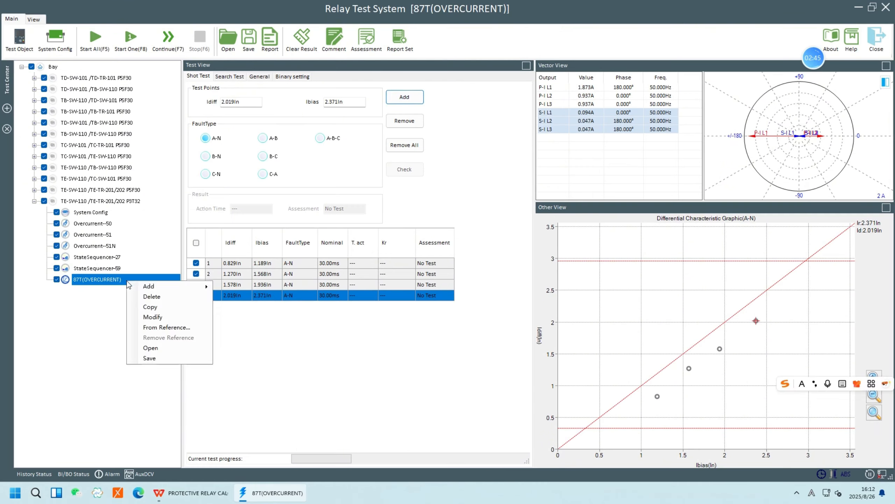
mouse_move(143, 288)
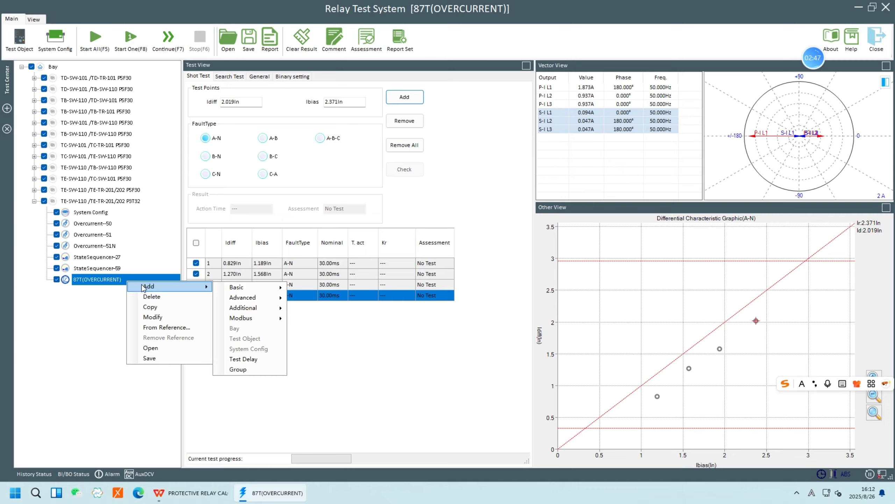
mouse_move(254, 303)
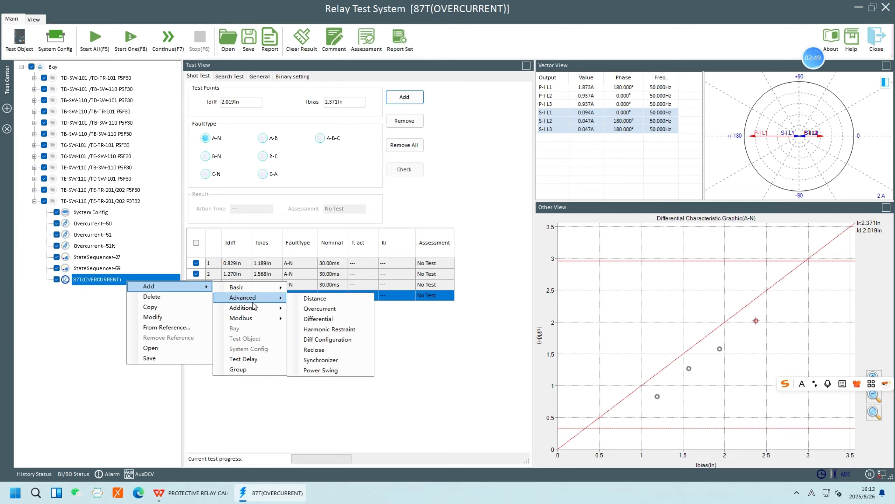
left_click(319, 318)
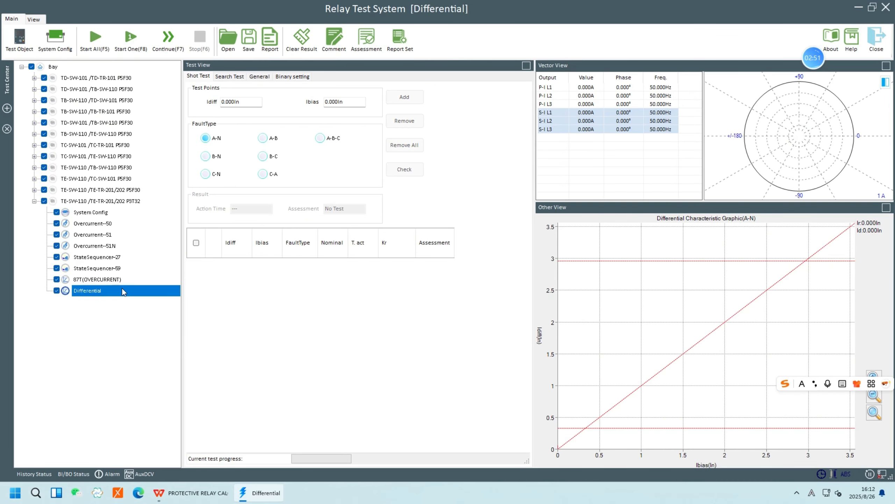
- Open the P3T32 test object and duplicate its 87T(OVERCURRENT) differential module
left_click(19, 40)
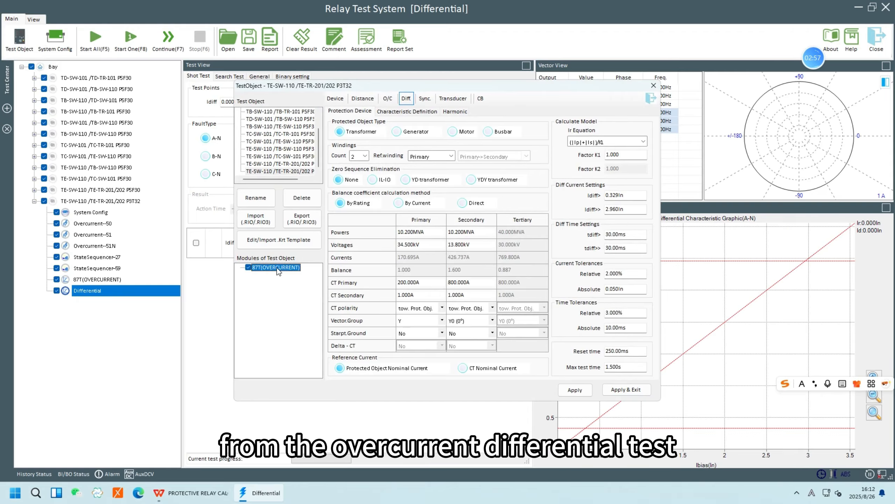
right_click(277, 267)
left_click(298, 284)
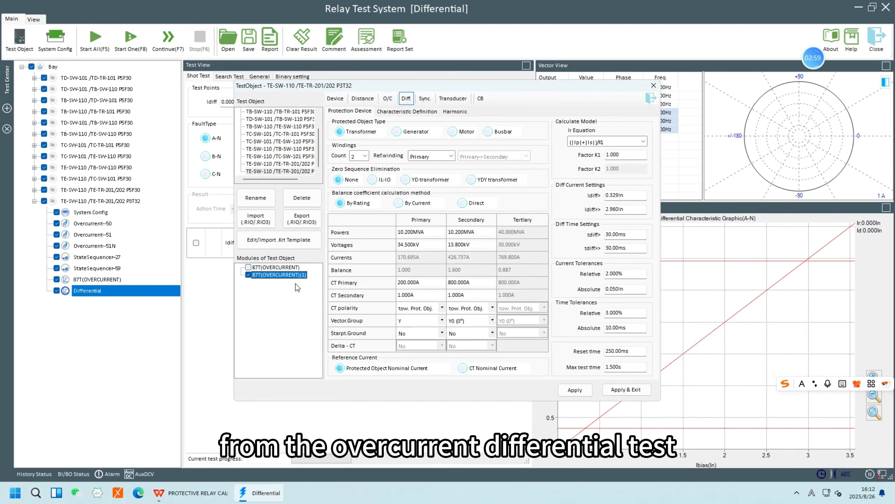
- Rename the copied differential module as 87T(PERCENTAGE)
right_click(289, 278)
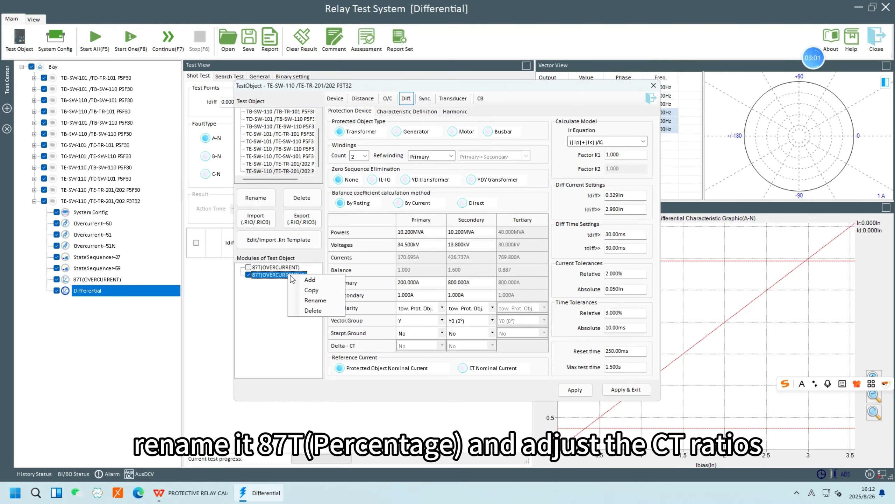
left_click(301, 299)
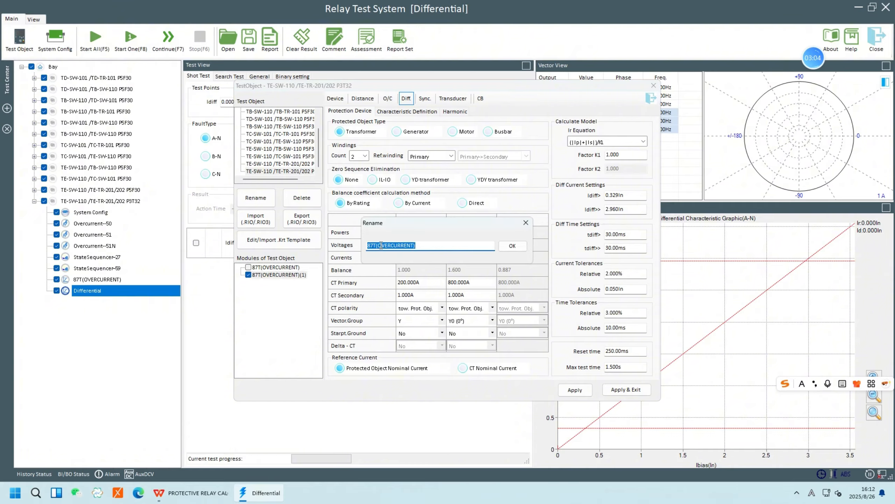
left_click(382, 245)
key("BackSpace")
key("BackSpace")
key("BackSpace")
key("BackSpace")
key("BackSpace")
key("BackSpace")
key("BackSpace")
key("BackSpace")
key("BackSpace")
key("BackSpace")
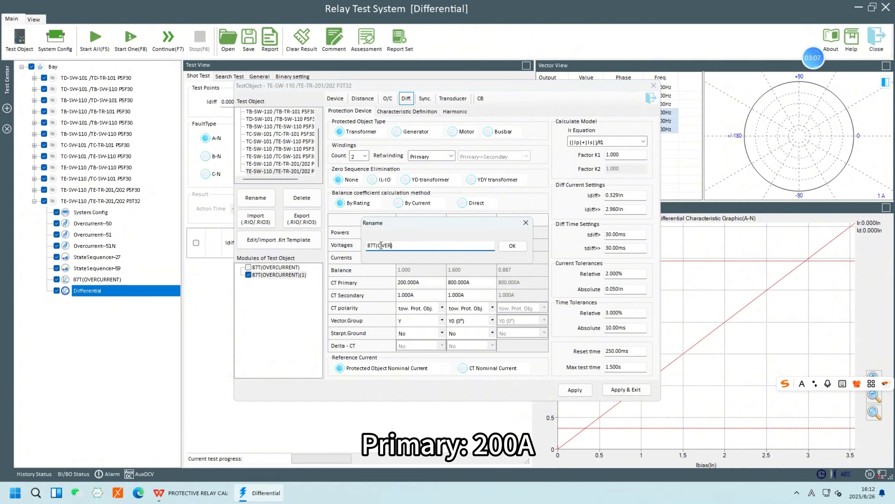
type("PERCENTAG")
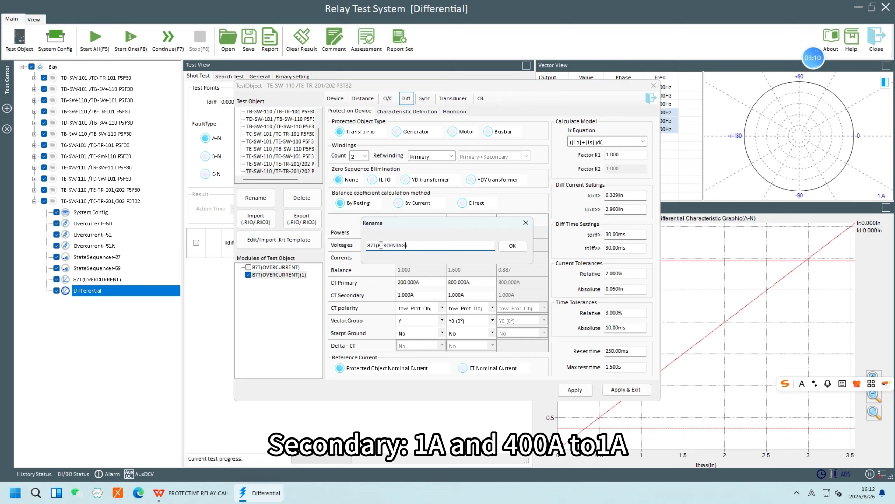
type("E")
left_click(512, 246)
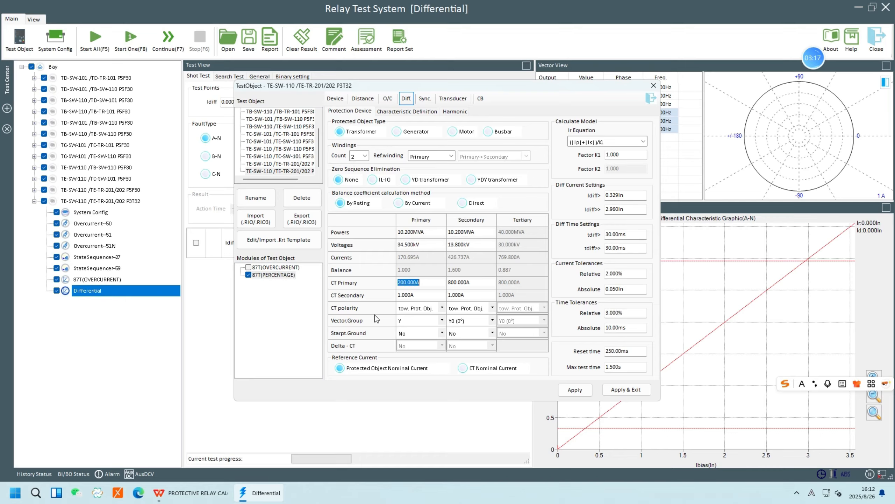
- Check the CT ratings in the calculation sheet and set the secondary winding's CT primary current to 400 A
left_click(197, 492)
scroll(200, 344, "down", 1)
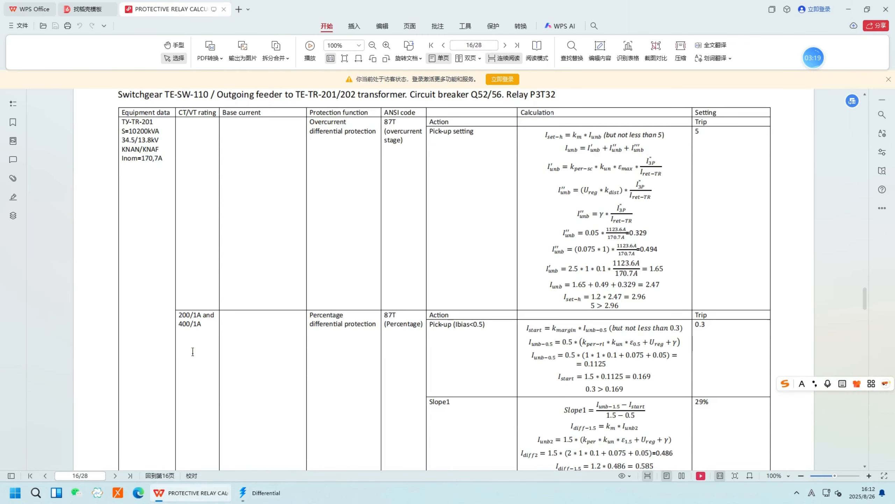
left_click(260, 493)
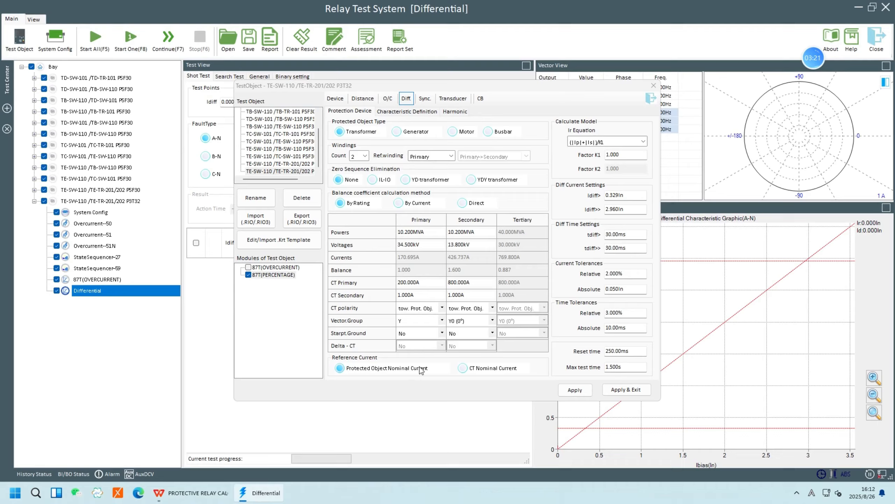
left_click(459, 284)
type("400")
key("Return")
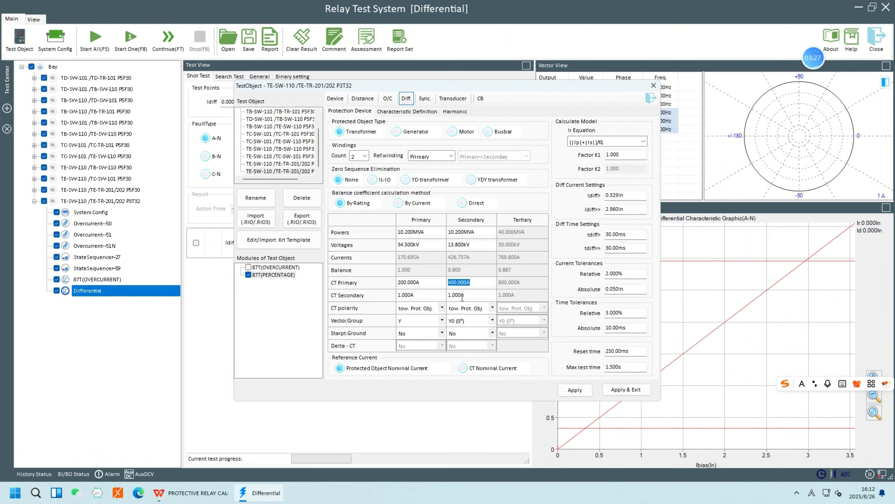
- Look up the percentage differential start current in the calculation sheet and set Idiff> to 0.169 In
left_click(623, 194)
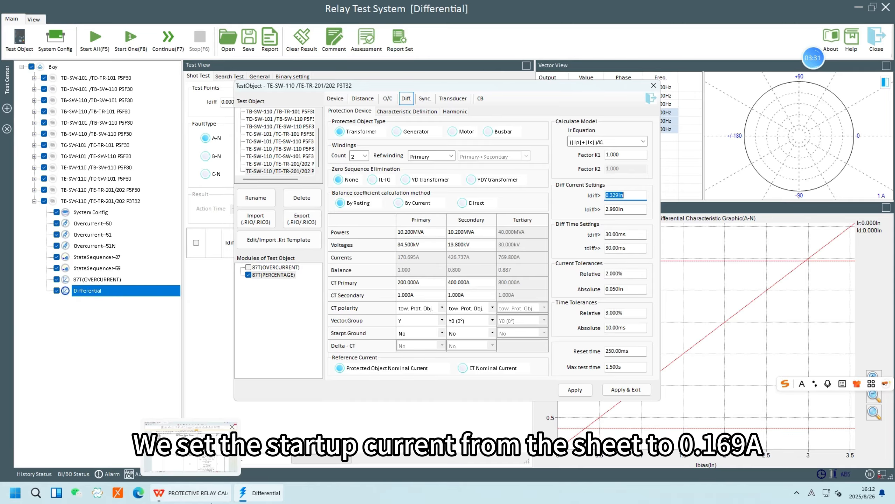
left_click(213, 500)
scroll(651, 328, "down", 3)
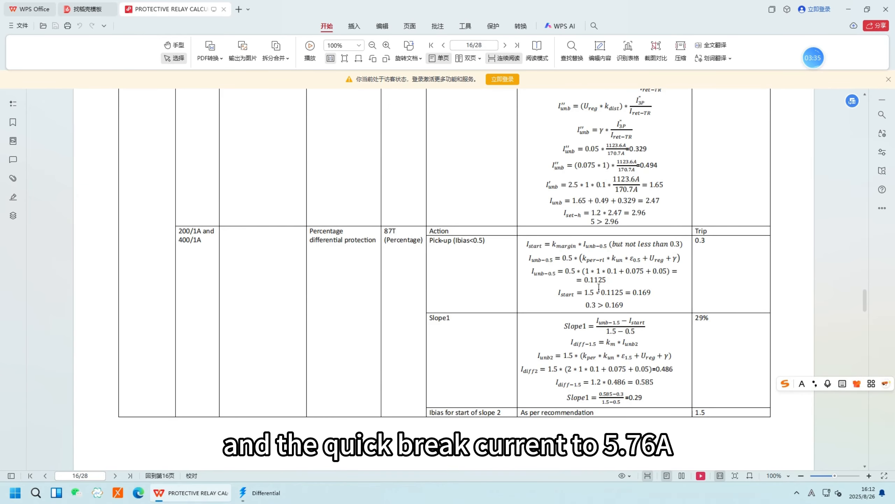
left_click(266, 492)
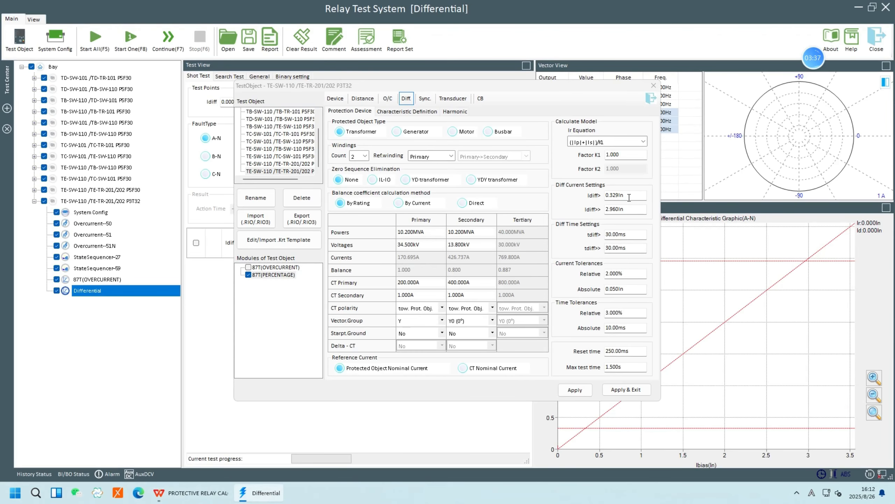
type("0.169")
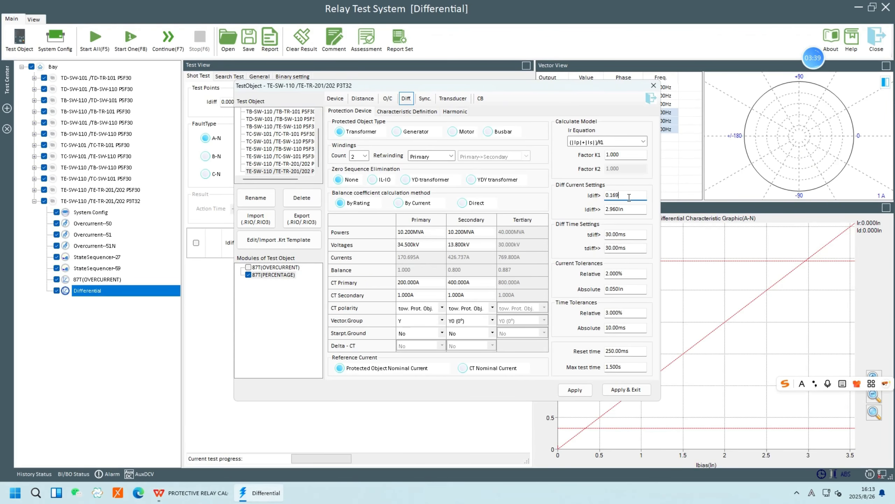
- Look up the Slope2 calculation in the sheet and set Idiff>> to 5.76 In for the 87T(PERCENTAGE) module
left_click(191, 492)
scroll(551, 350, "down", 1)
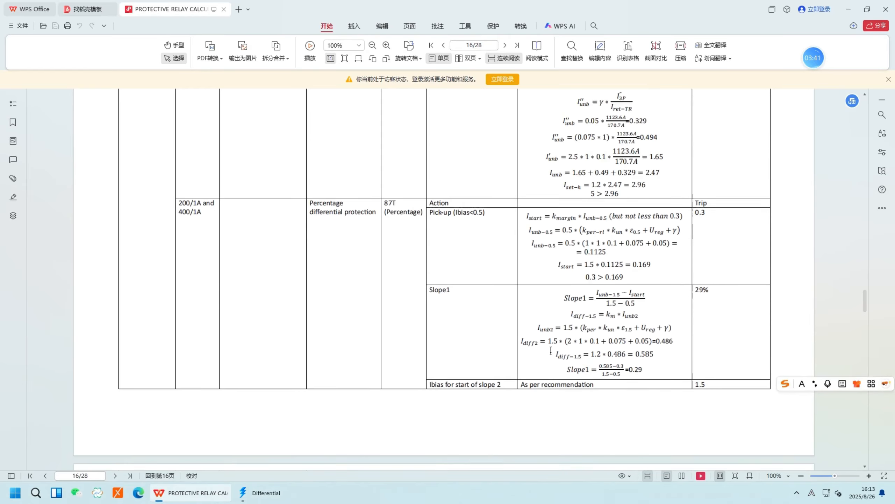
scroll(551, 350, "down", 5)
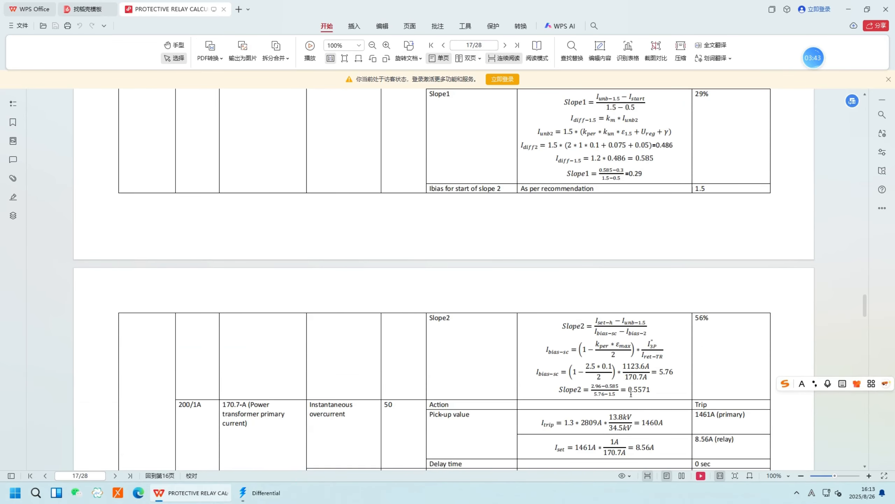
left_click(265, 493)
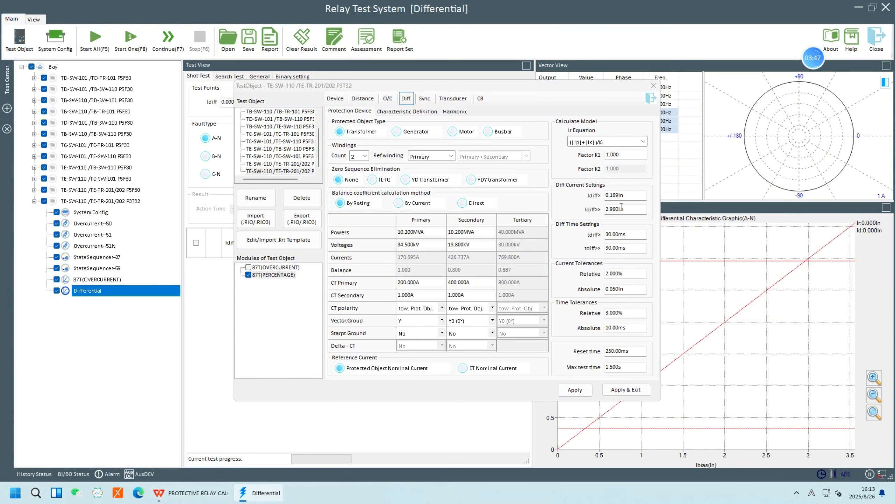
left_click(191, 493)
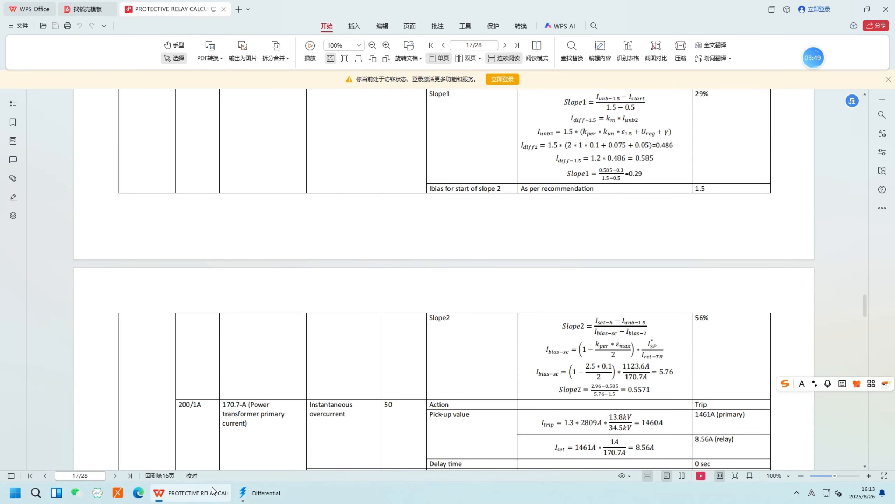
left_click(249, 493)
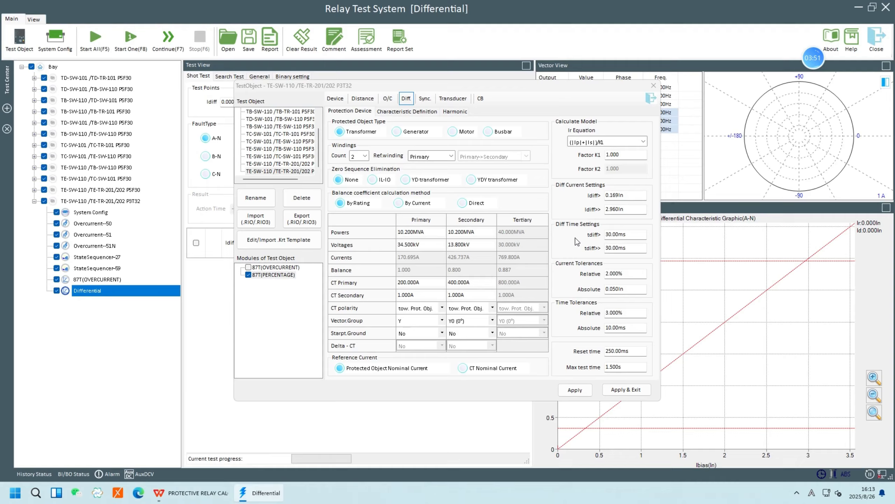
double_click(631, 208)
type("5.76")
key("Return")
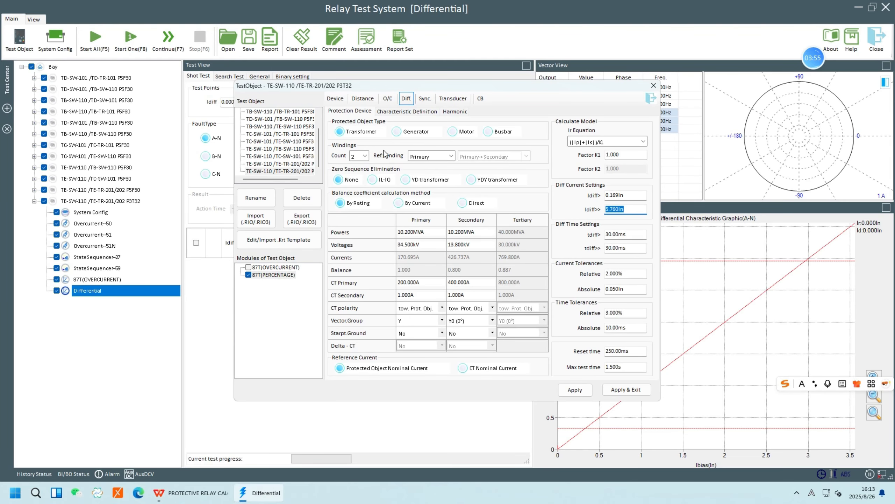
- Enable inflections 1 and 2 in the characteristic's Differential Tool and set inflection 1 to 0.3 In with slope 0.29 from the sheet
left_click(388, 112)
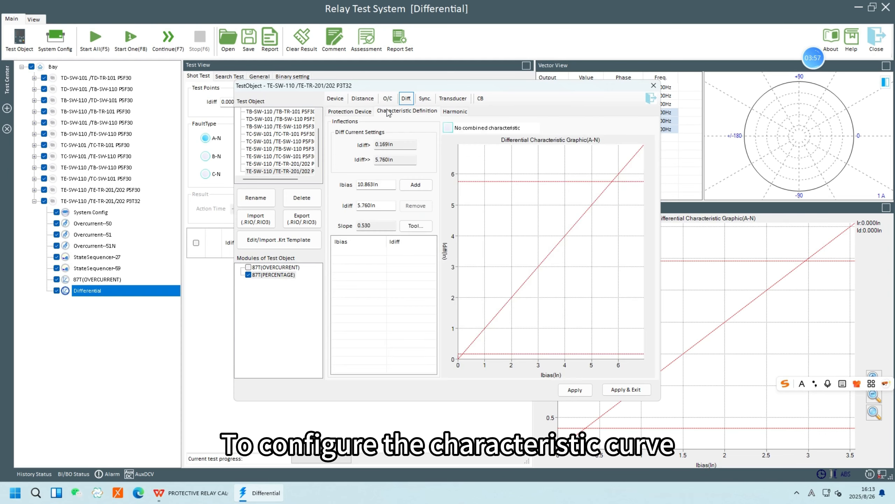
left_click(416, 225)
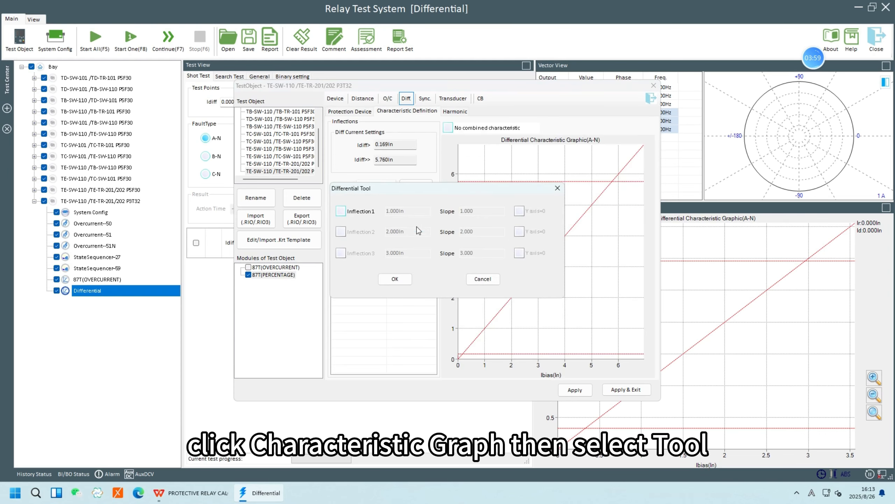
left_click(351, 214)
left_click(348, 233)
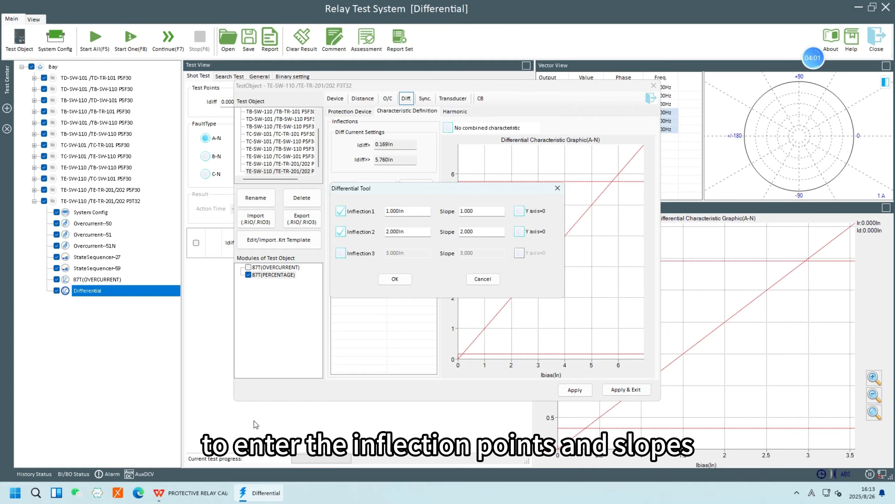
left_click(190, 493)
scroll(708, 172, "up", 3)
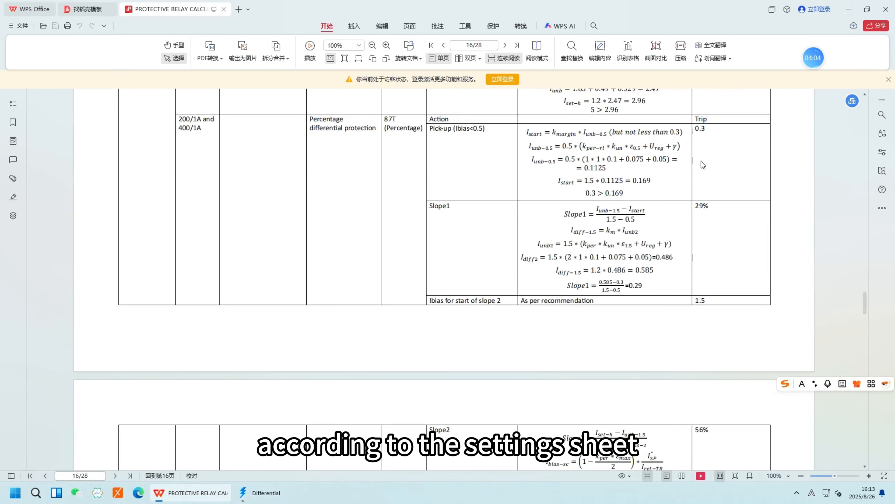
left_click(263, 492)
double_click(420, 210)
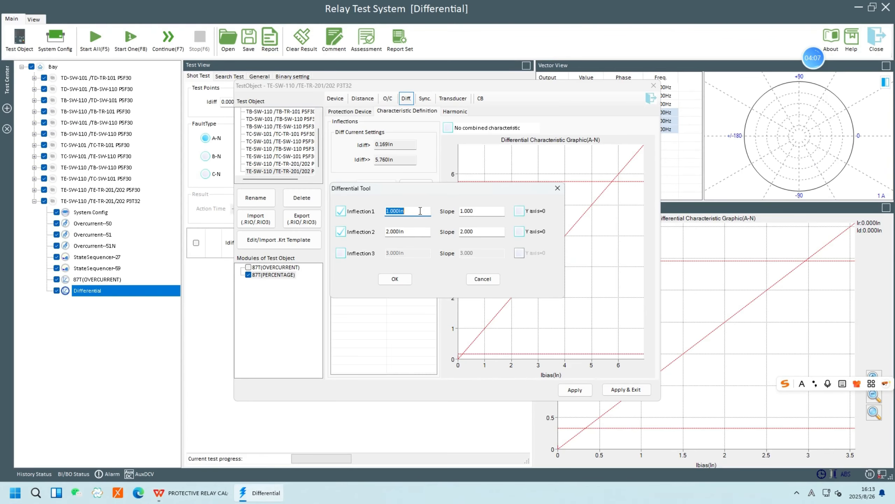
type("0.3")
double_click(499, 212)
type("0.29")
key("Return")
- Set inflection 2 to 1.5 In with slope 0.56 from the sheet, then apply the characteristic and close the test object
double_click(418, 233)
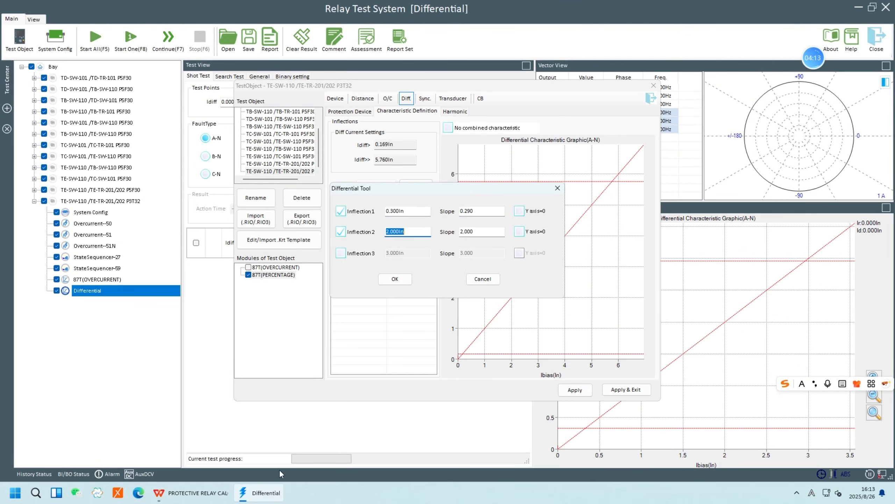
left_click(190, 493)
scroll(634, 260, "down", 3)
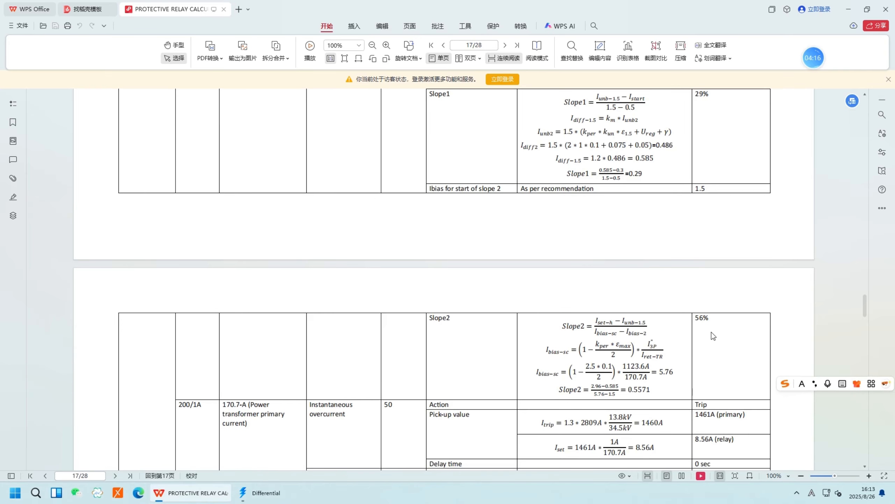
left_click(272, 494)
double_click(409, 230)
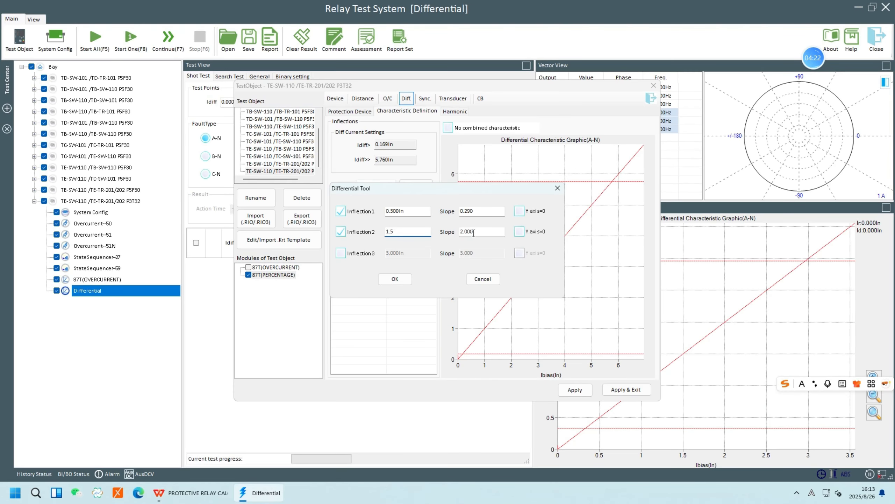
key("Tab")
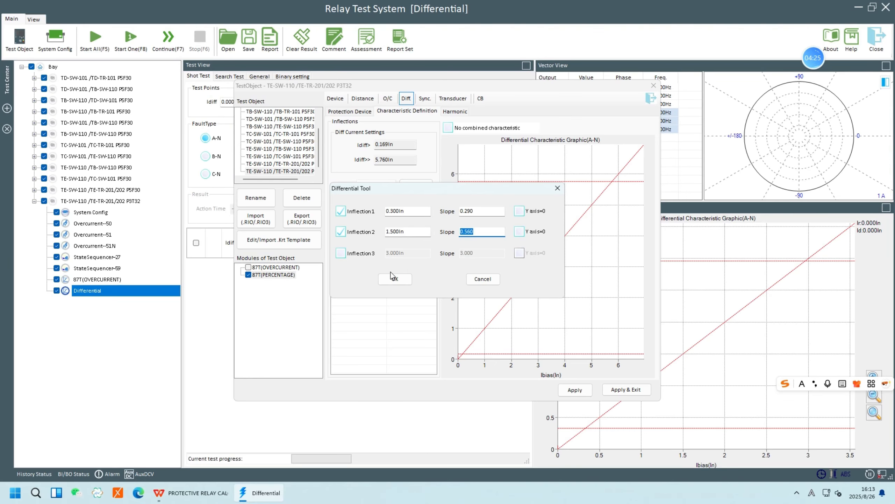
left_click(392, 277)
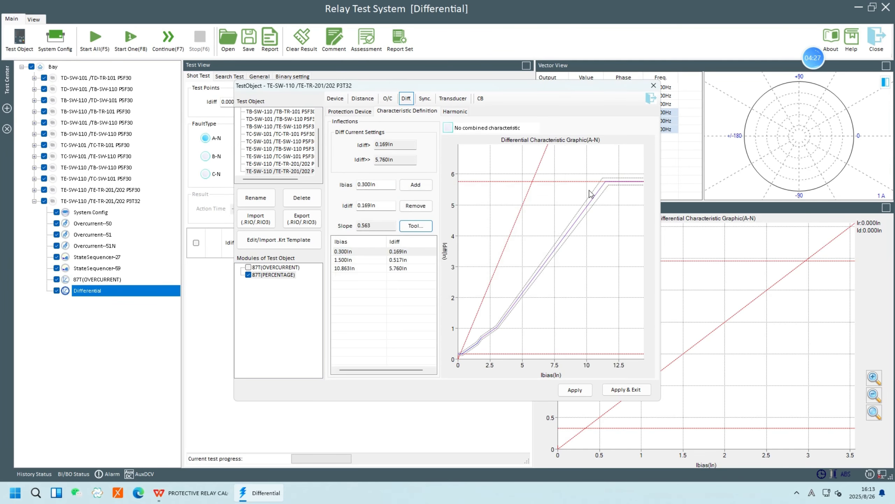
left_click(620, 389)
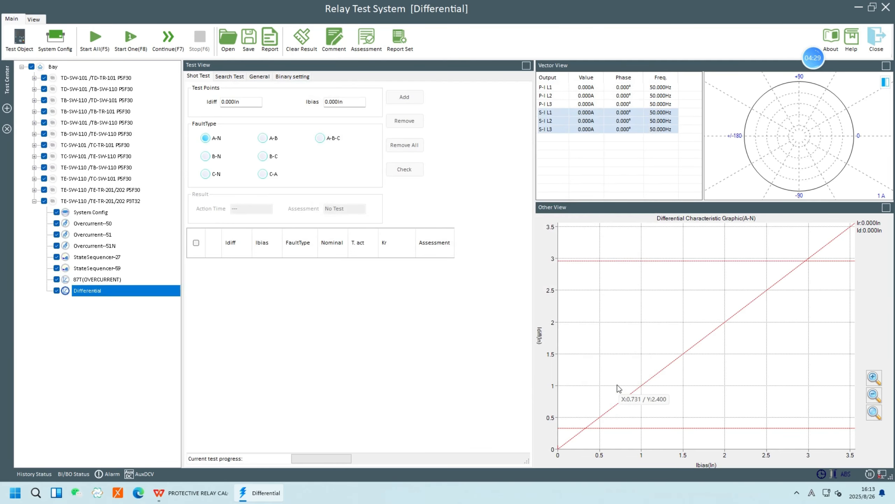
- Modify the new Differential test in the P3T32 test tree so that it uses the 87T(PERCENTAGE) module
right_click(112, 295)
left_click(136, 330)
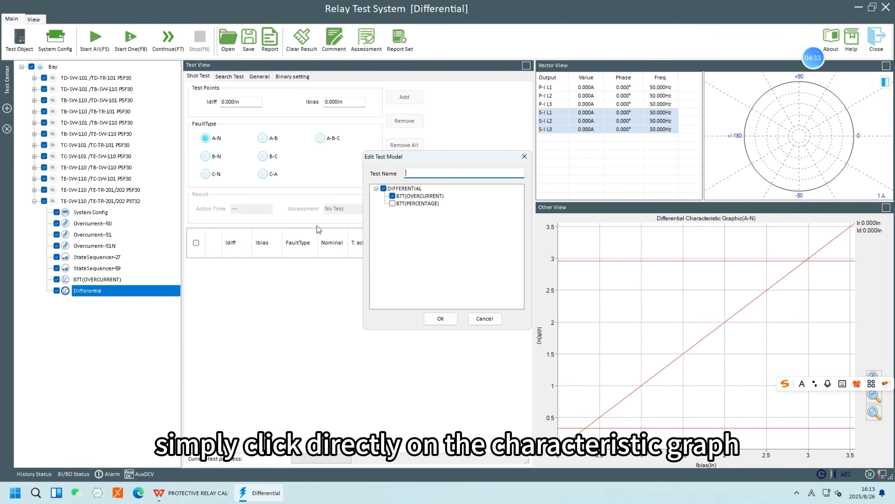
left_click(392, 204)
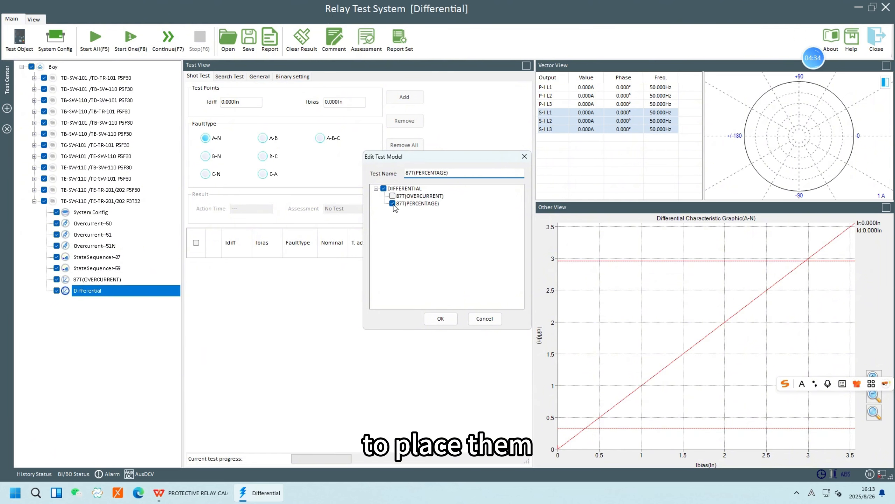
left_click(441, 318)
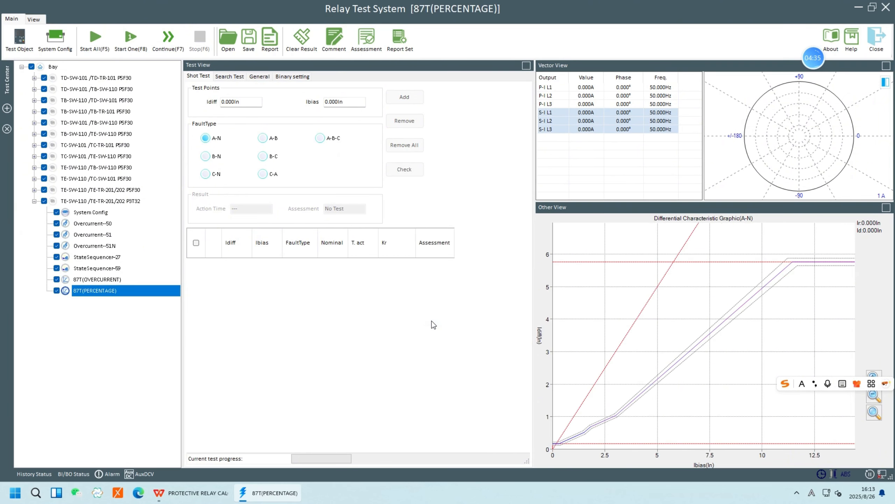
- Add four A-N shot points above the slope at Idiff/Ibias of about 2.02/3.65, 2.80/4.67, 3.52/5.43 and 4.21/6.72 In
left_click(630, 384)
left_click(409, 100)
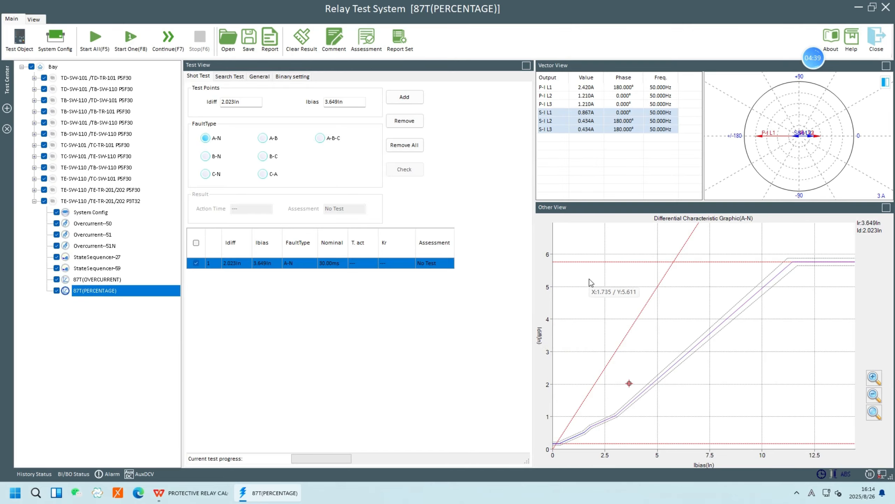
left_click(651, 358)
left_click(404, 96)
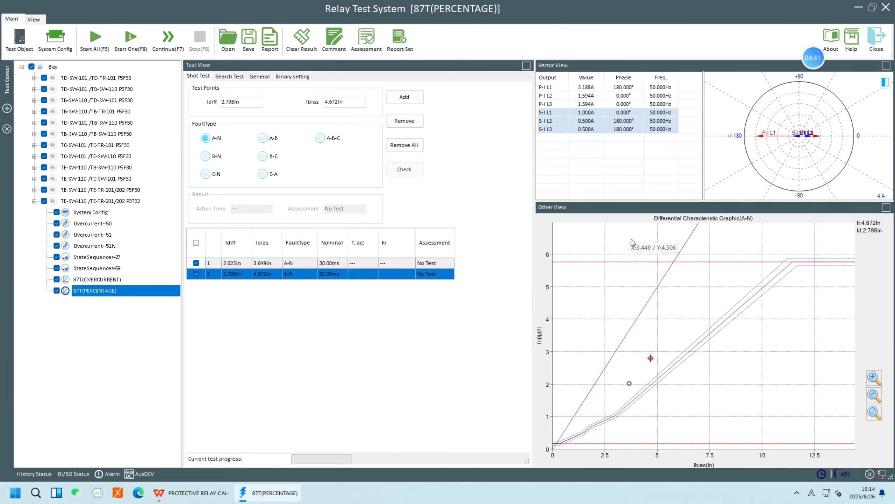
left_click(666, 335)
left_click(404, 97)
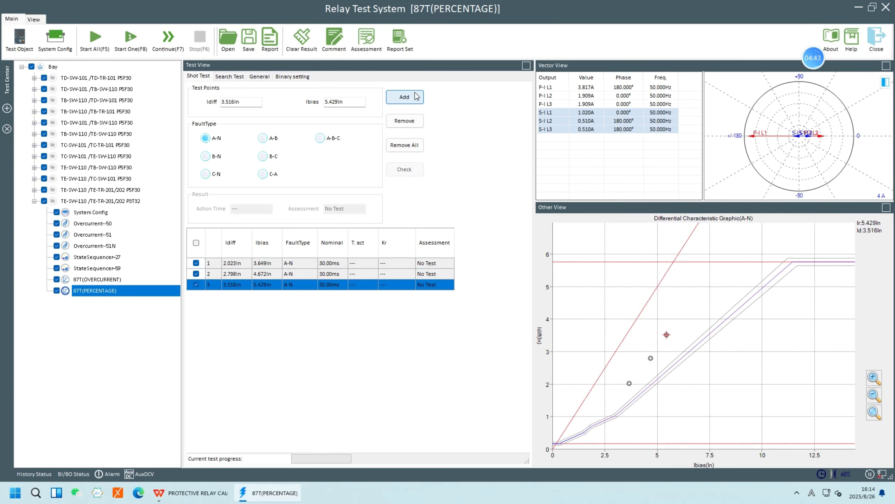
left_click(693, 313)
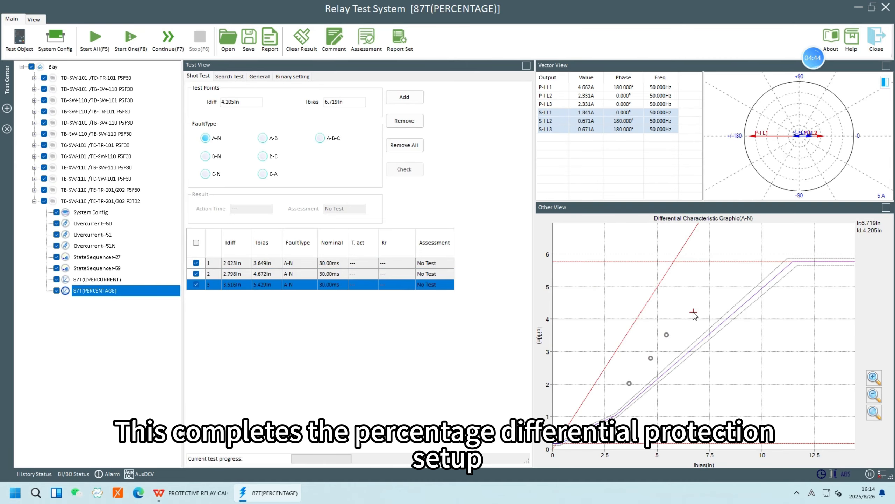
left_click(389, 102)
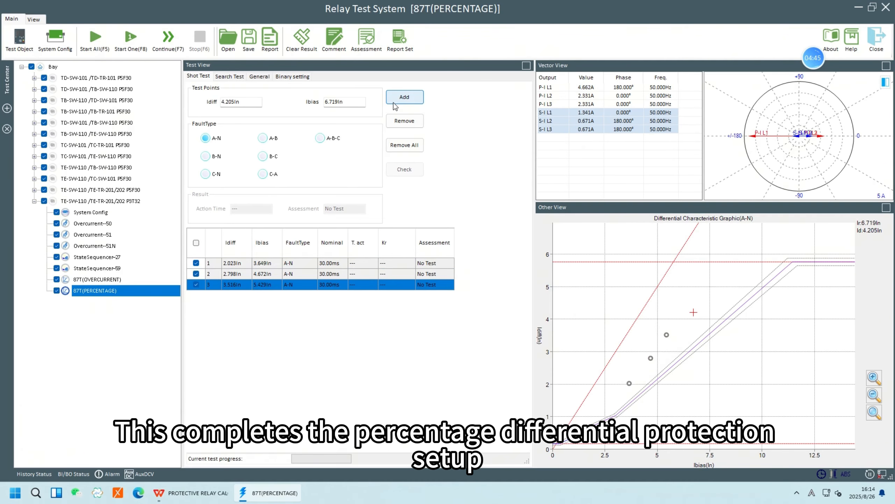
- Save the complete test plan as the master file 11111.xml in the SystemConfig folder, overwriting the existing file
left_click(249, 41)
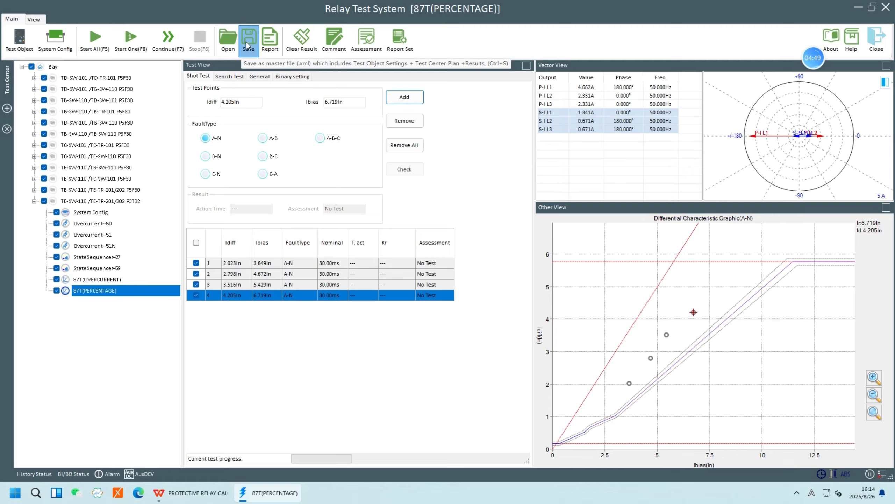
left_click(405, 147)
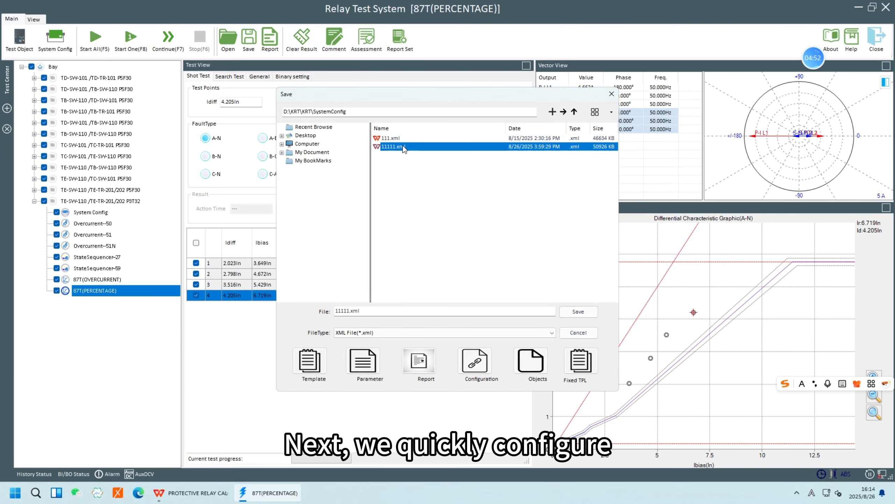
left_click(578, 311)
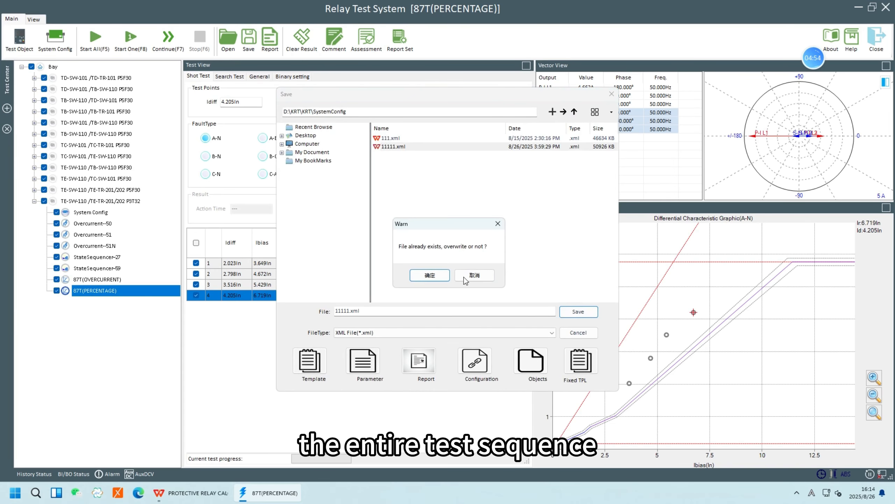
left_click(441, 276)
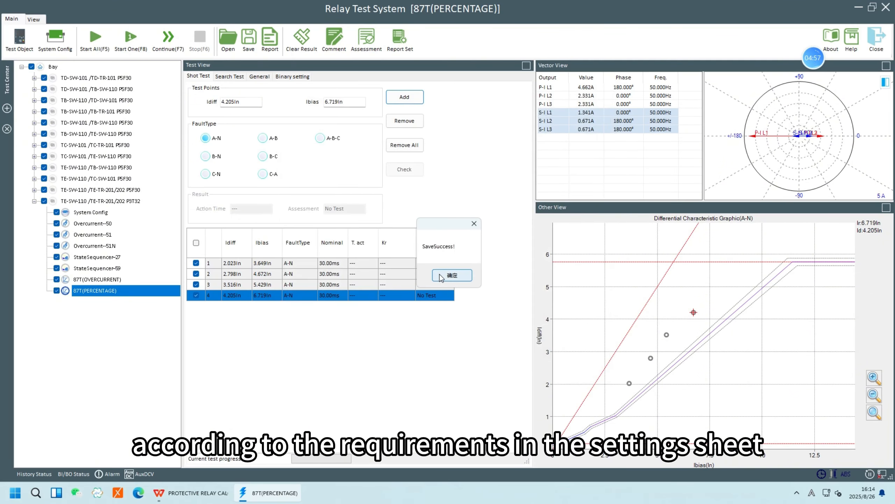
left_click(447, 277)
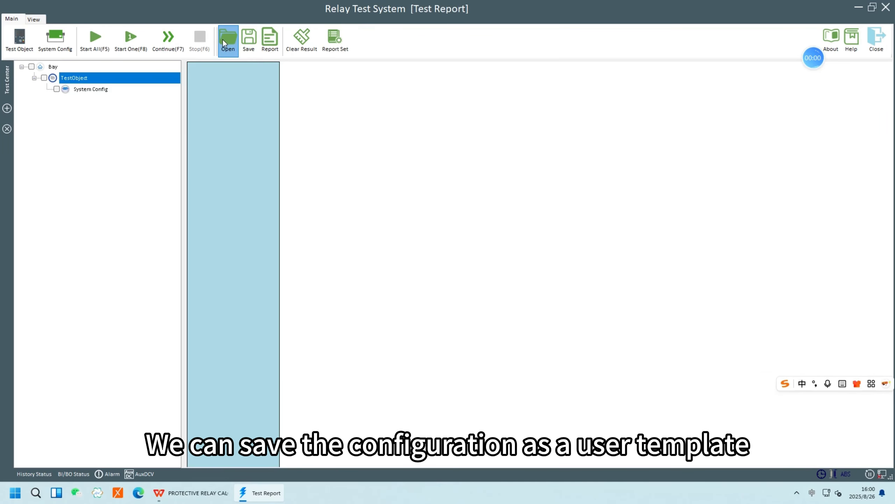
- Open the saved test plan 11111.xml from the SystemConfig folder in the empty project
left_click(223, 43)
left_click(395, 197)
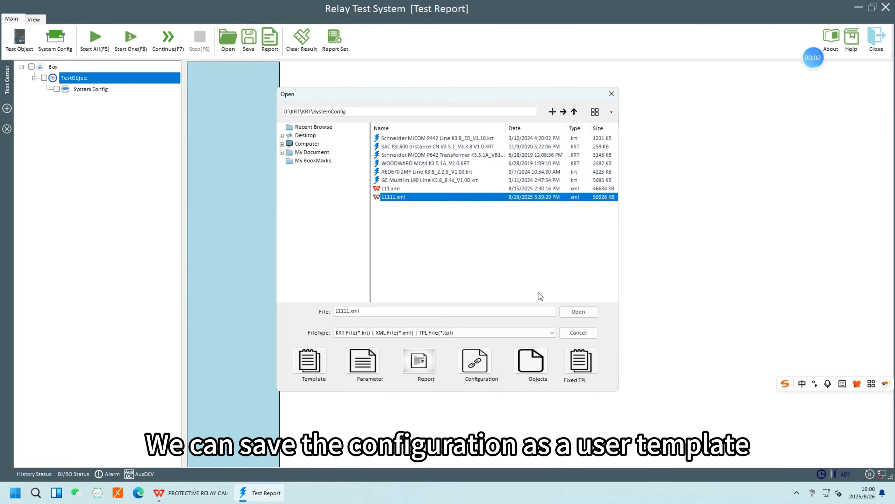
left_click(580, 311)
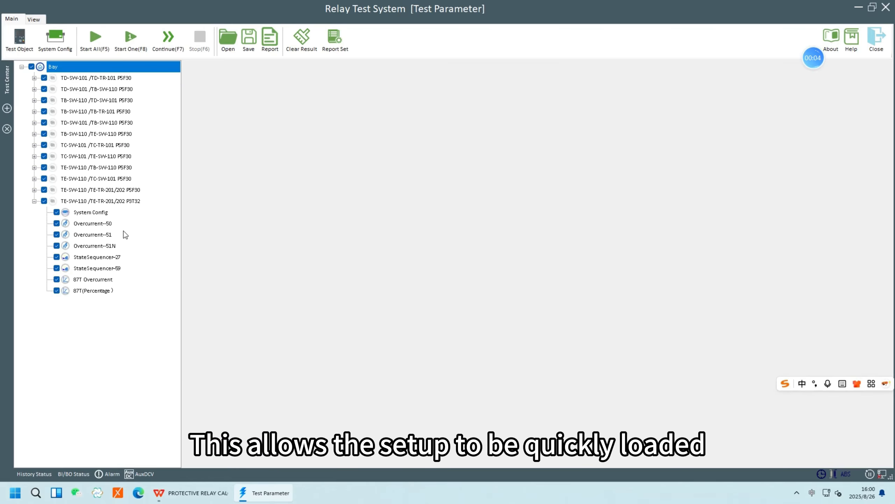
- Expand six P5F30 relays in the loaded test tree, from TE-SW-110 /TE-TR-201/202 up to TD-SW-101 /TD-TR-101, to review their test modules
left_click(35, 190)
left_click(34, 167)
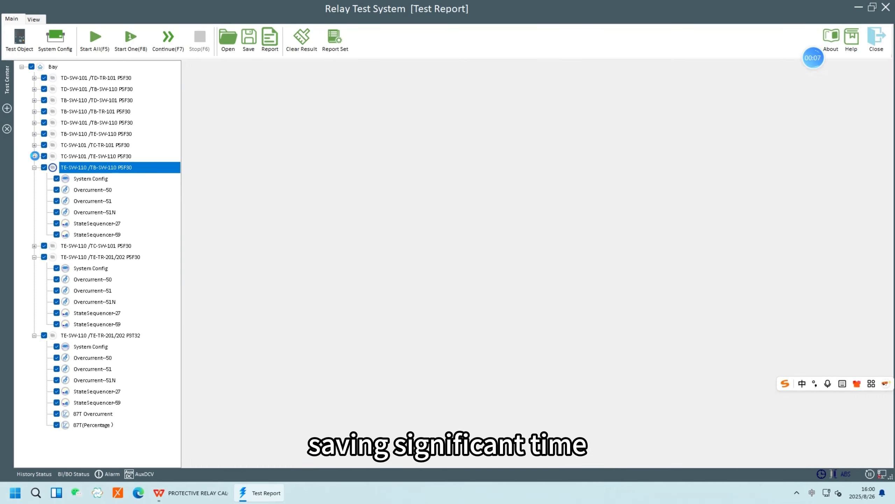
left_click(34, 156)
left_click(34, 133)
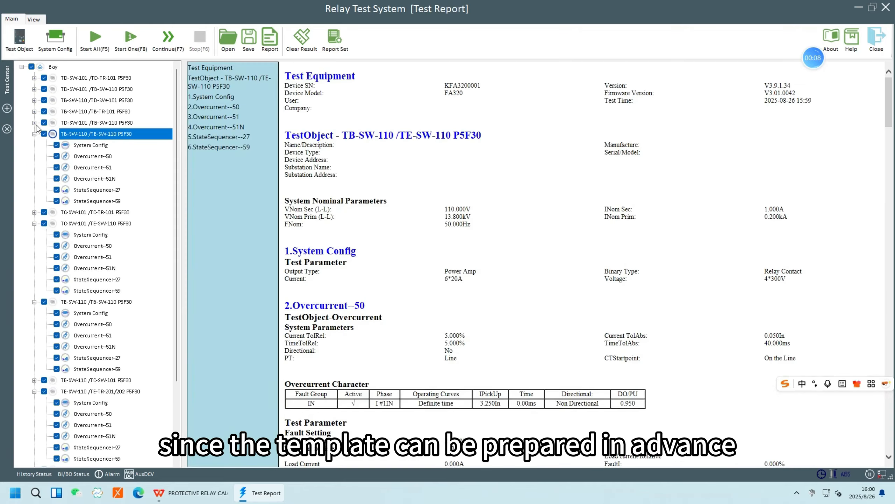
left_click(34, 122)
left_click(35, 79)
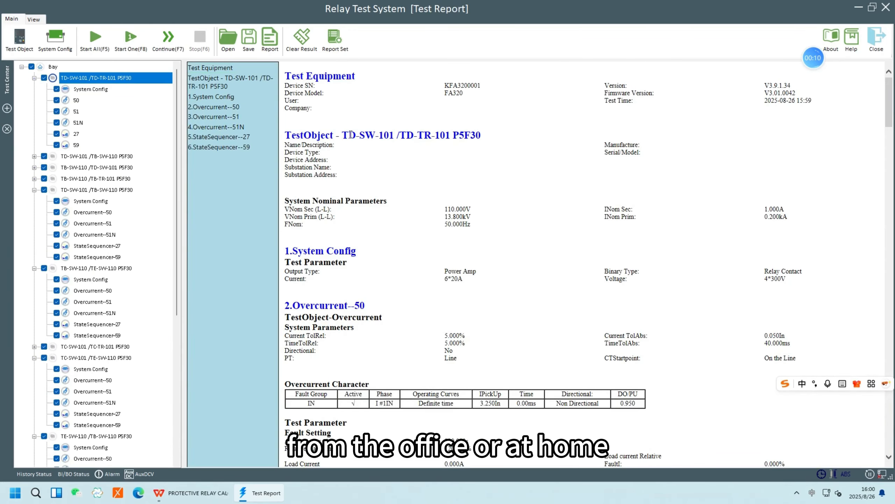